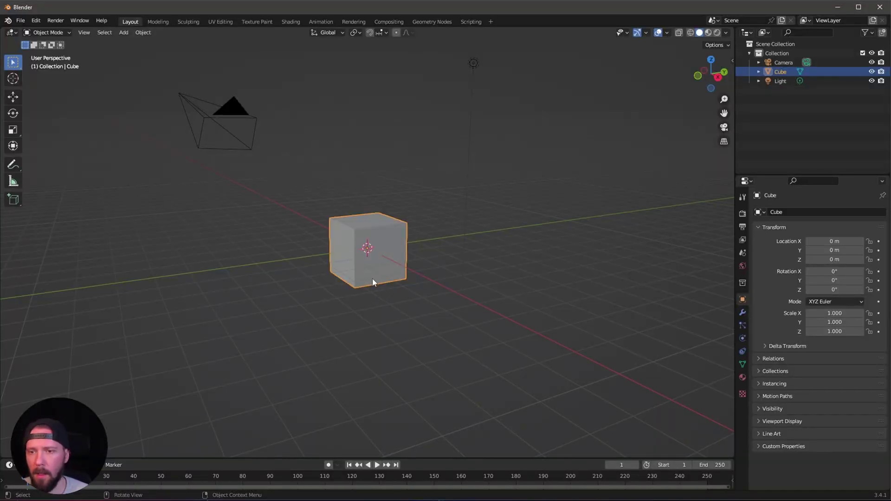
Step: Delete the default cube and add a plane mesh at the world origin
key("Delete")
middle_click_drag(382, 291, 383, 295)
key("shift+a")
mouse_move(383, 298)
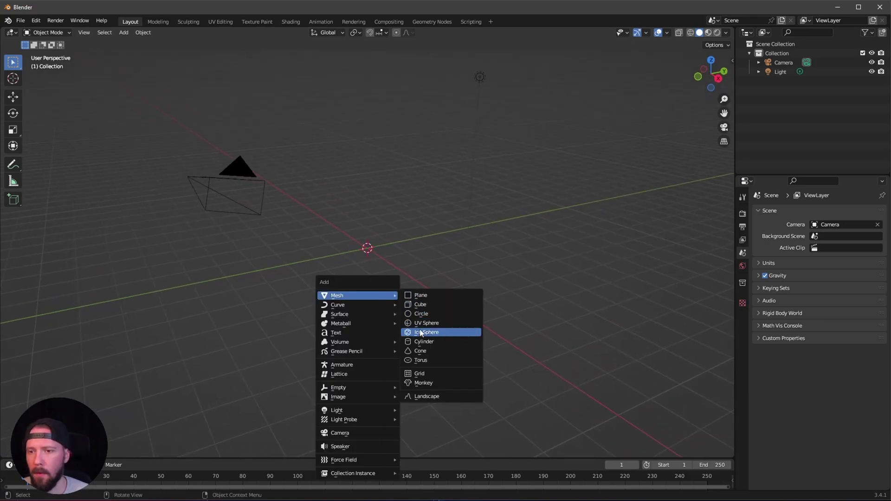
left_click(420, 296)
middle_click_drag(407, 325, 430, 332)
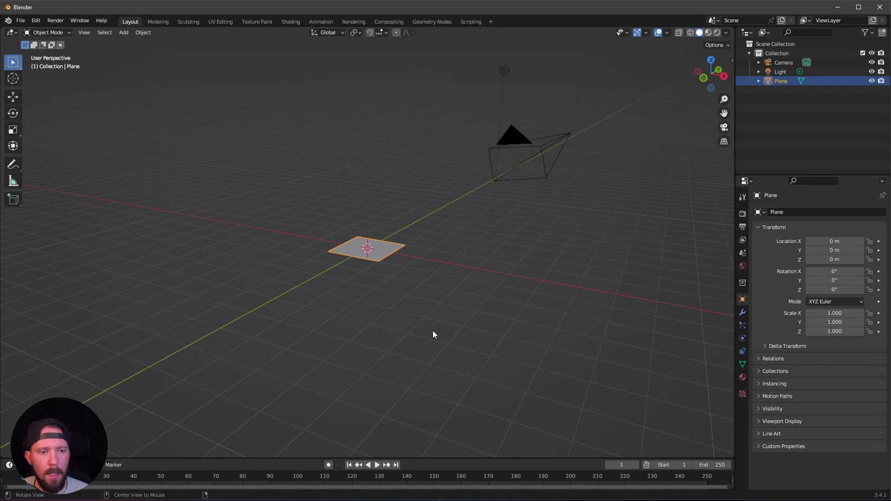
Step: Set the plane's dimensions to 20 m in X and 80 m in Y
key("n")
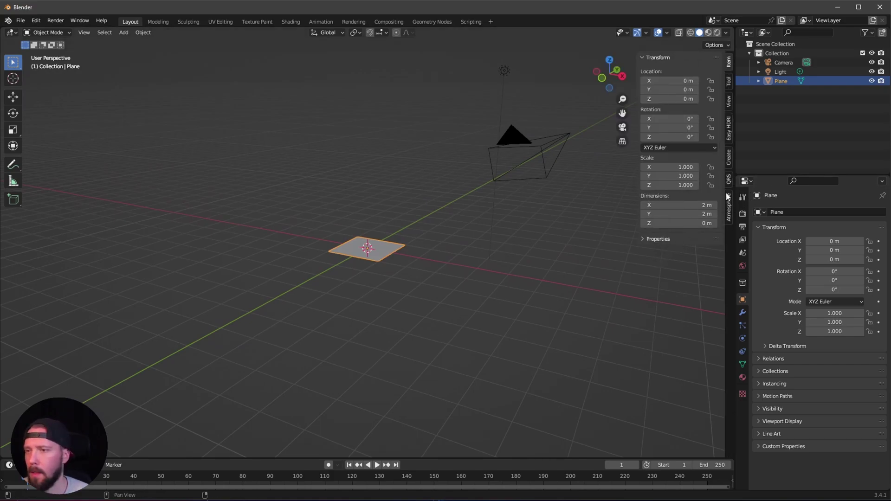
left_click(694, 205)
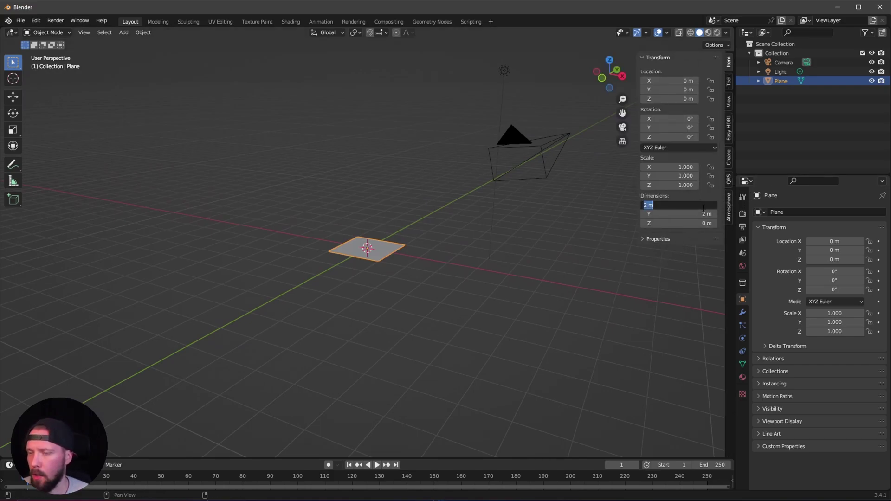
type("20")
key("Tab")
type("80")
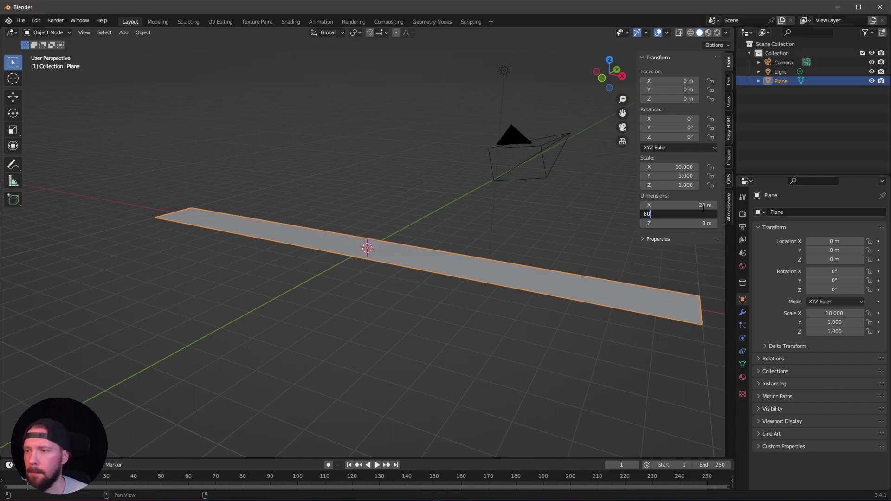
key("Return")
Step: Rename the plane to floor
double_click(781, 81)
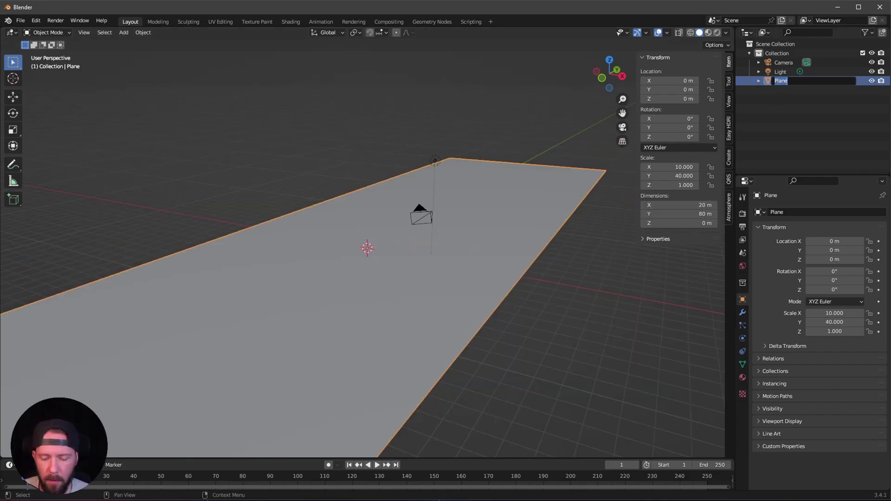
type("floor")
key("Return")
Step: Turn the timeline area into an Asset Browser and enlarge it
middle_click_drag(499, 290, 371, 355)
left_click(37, 465)
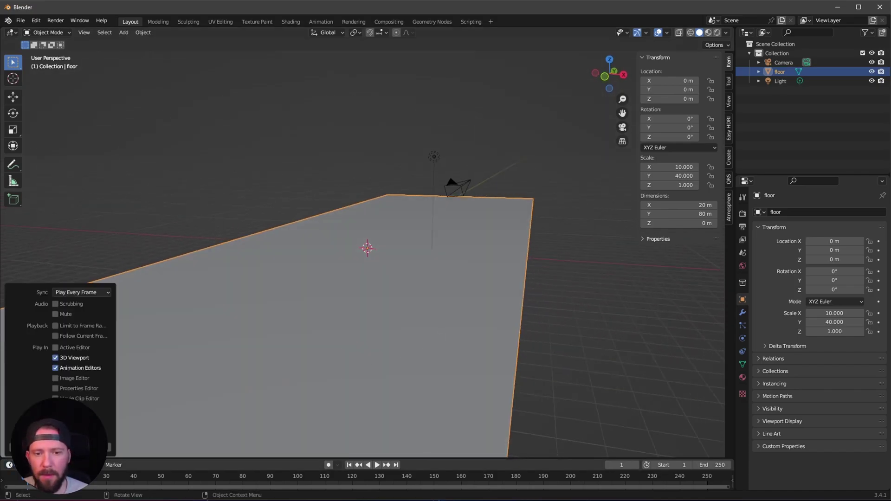
left_click(9, 464)
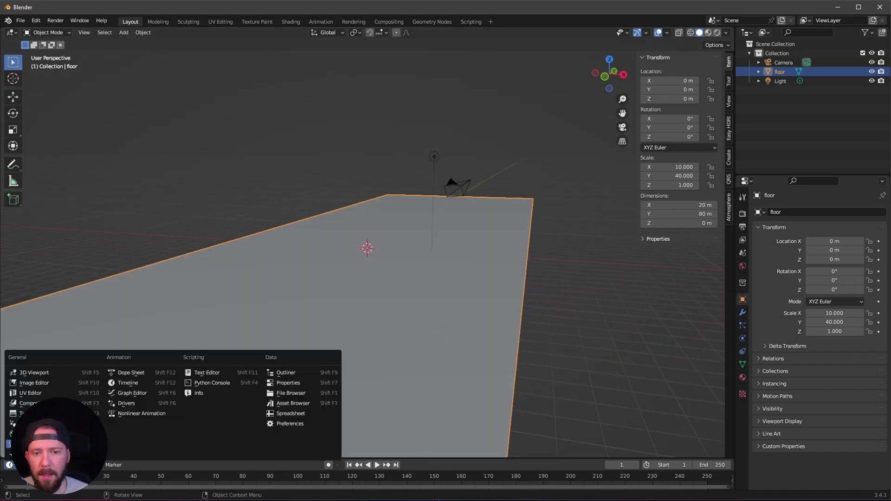
left_click(307, 405)
left_click_drag(307, 460, 165, 366)
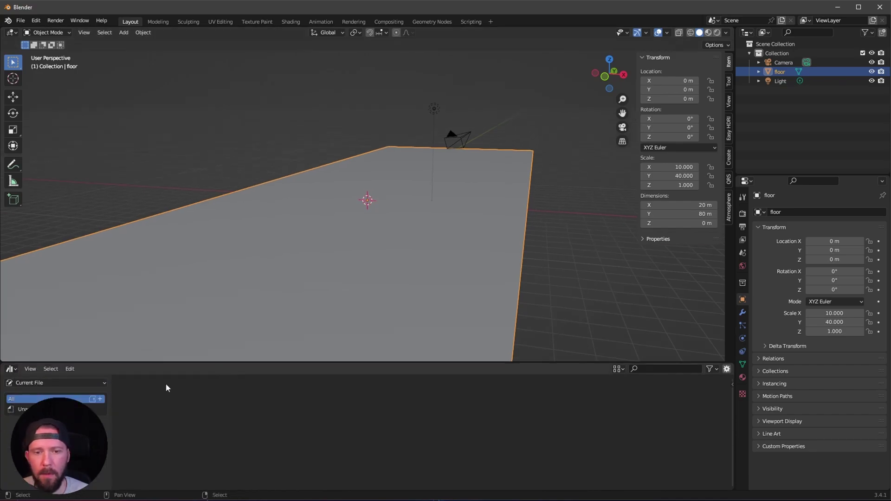
Step: Place the delorean asset from the User Library onto the floor
left_click(57, 382)
left_click(21, 408)
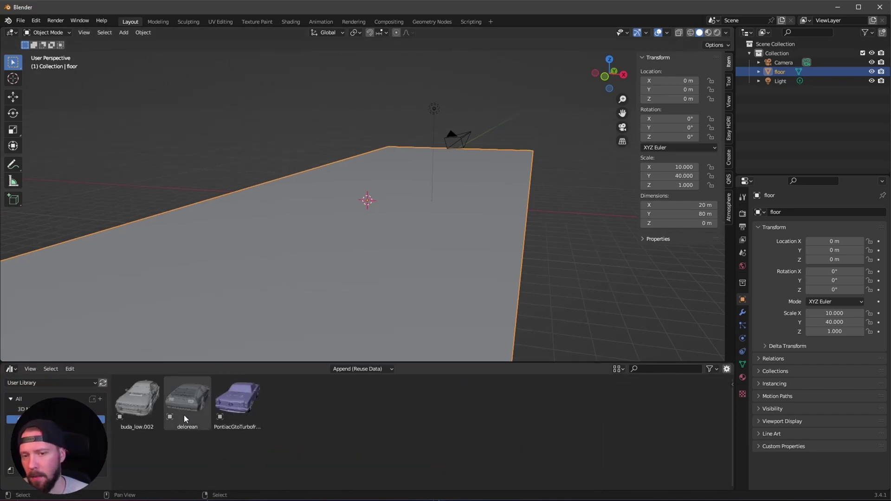
left_click_drag(184, 414, 282, 318)
middle_click_drag(423, 280, 382, 322)
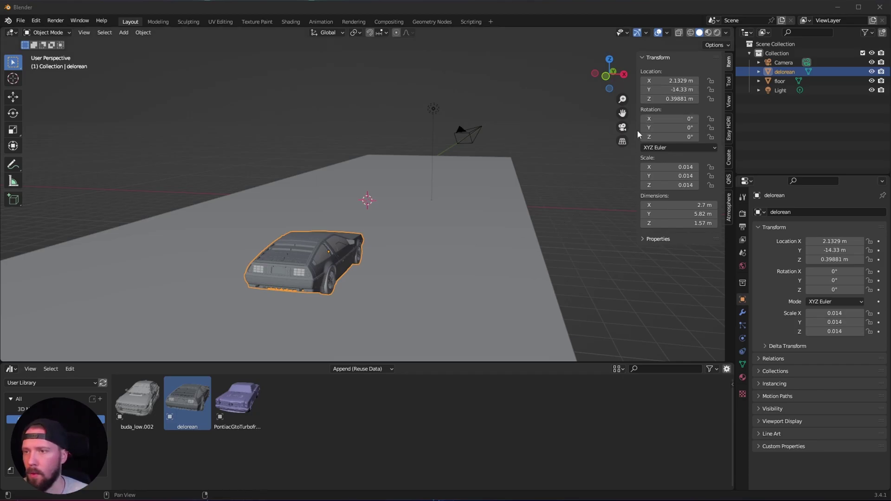
Step: Set the delorean's location to 1 m in X and 0.37 m in Z
left_click(675, 81)
type("1")
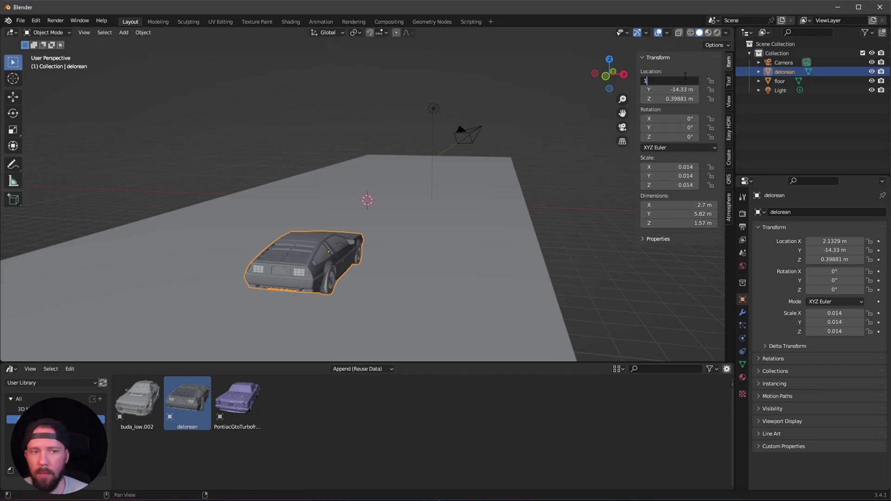
key("Tab")
key("Tab")
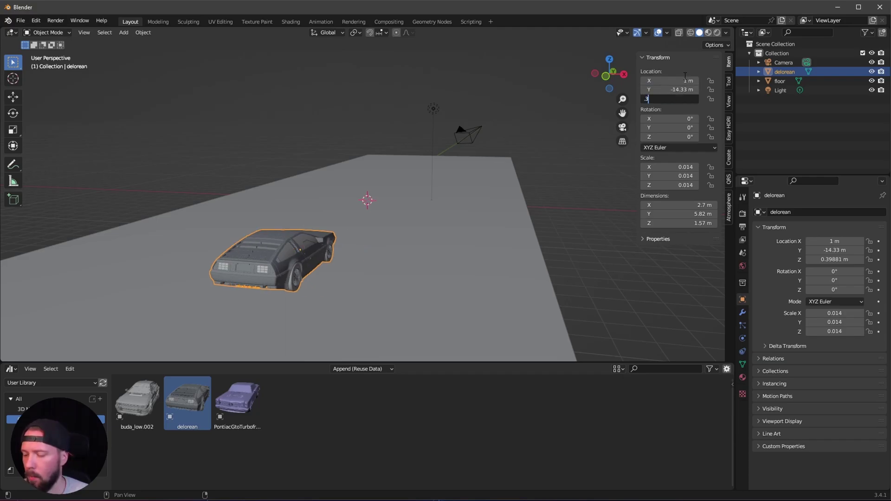
type(".37")
key("Return")
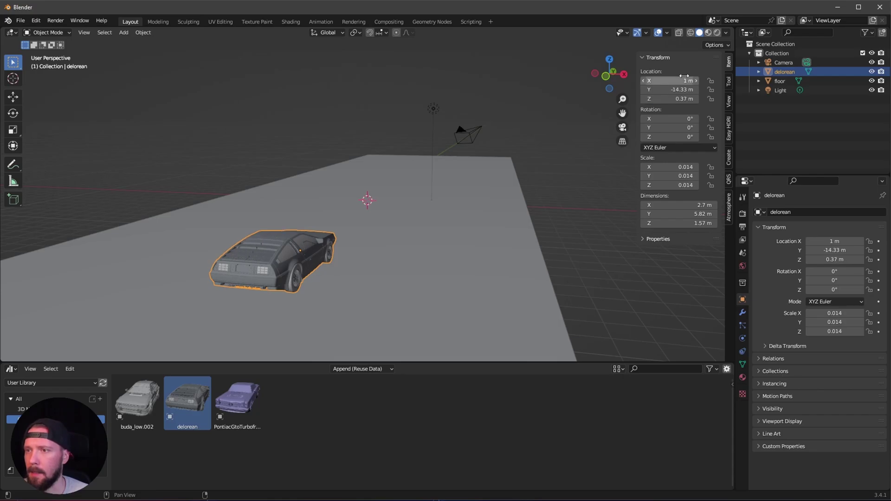
Step: Set the delorean's Y location to 0 m and frame the car in the viewport
left_click_drag(417, 252, 390, 252, "alt")
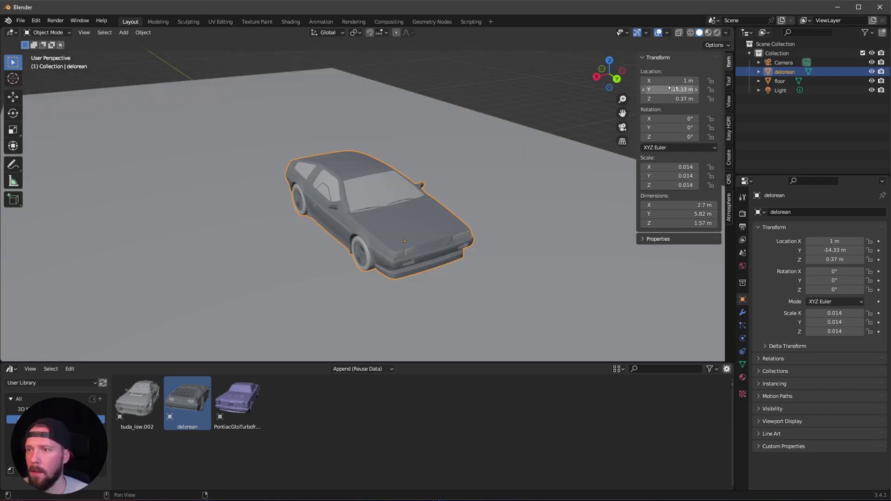
left_click(677, 89)
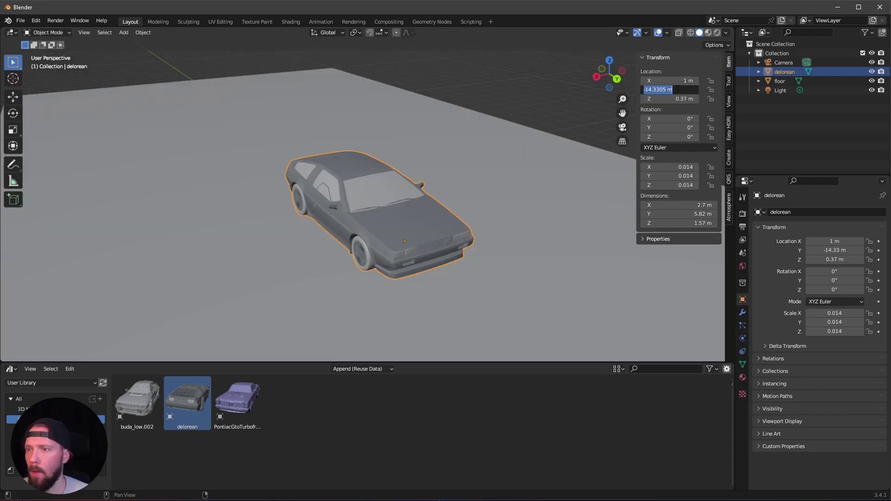
type("0")
key("Return")
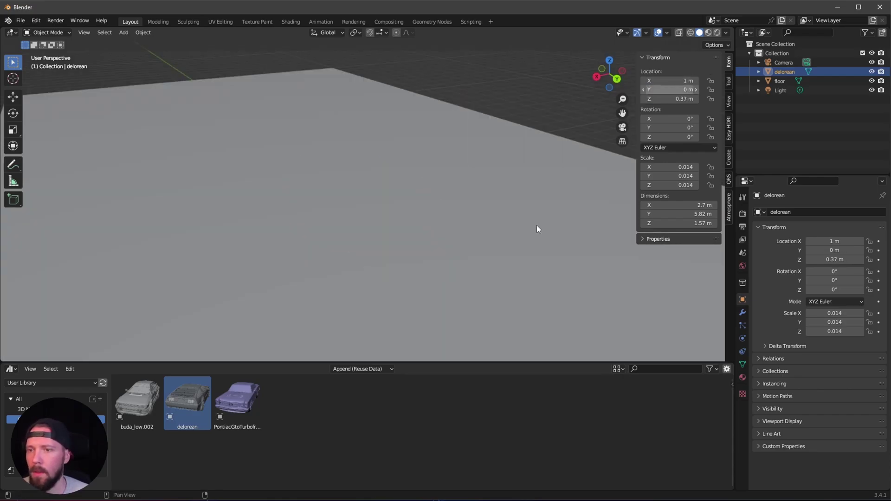
key("KP_Decimal")
middle_click_drag(519, 245, 498, 230)
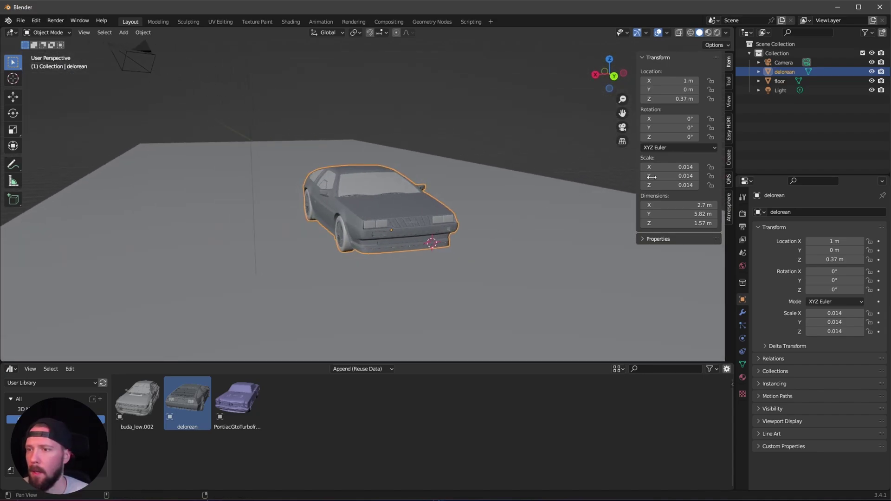
Step: Set the delorean's Z rotation to 212°
left_click(668, 135)
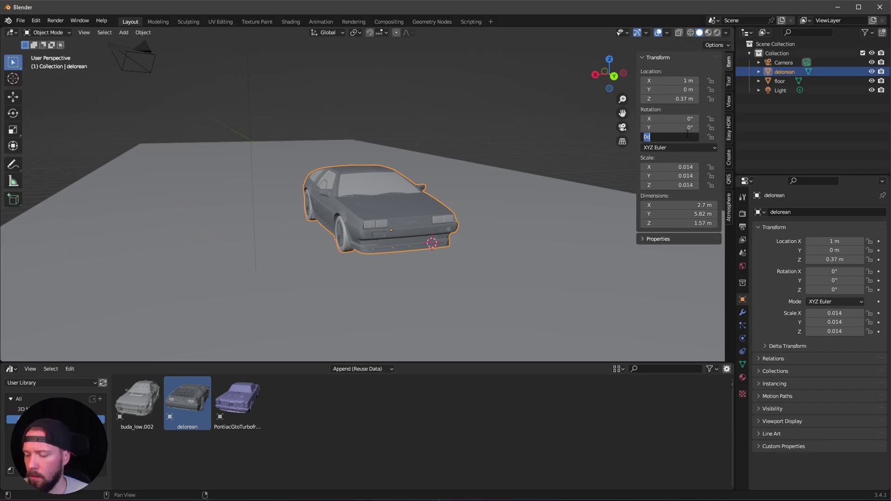
type("2")
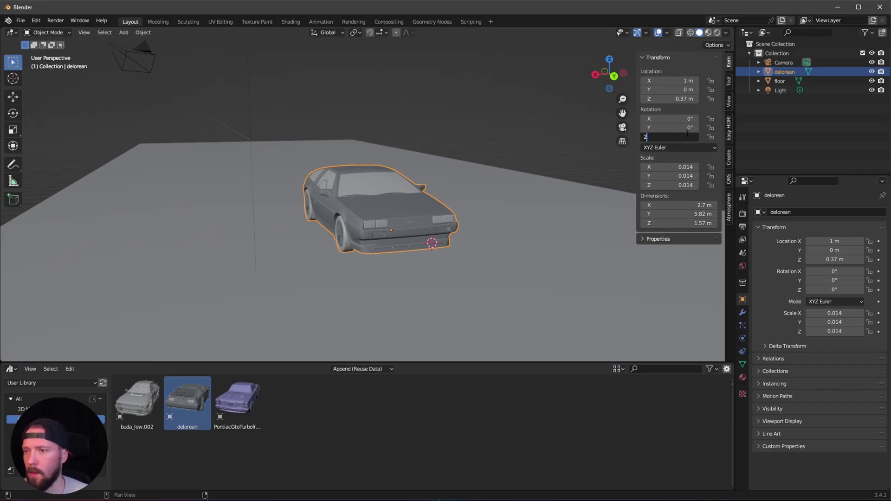
type("12")
key("Return")
middle_click_drag(547, 246, 482, 273)
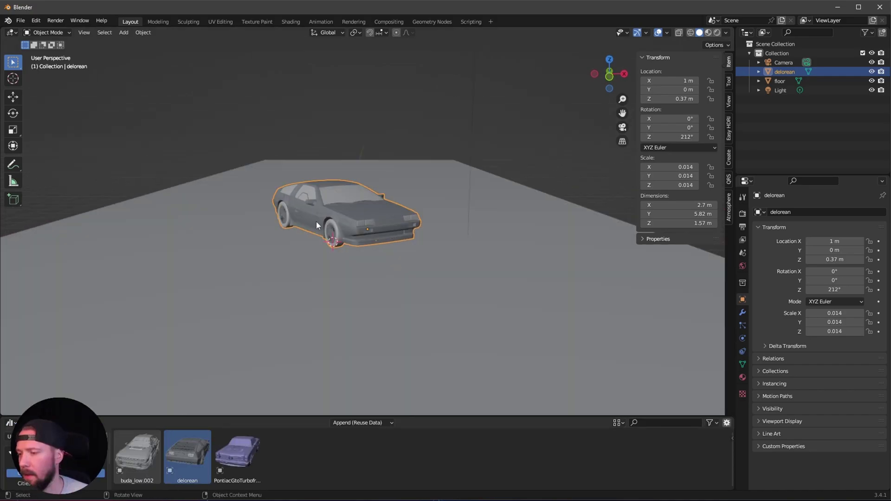
Step: Import the FBX file 3d-model.fbx from the uploads_files_205647_3d-model.fbx folder inside Footage
left_click(20, 20)
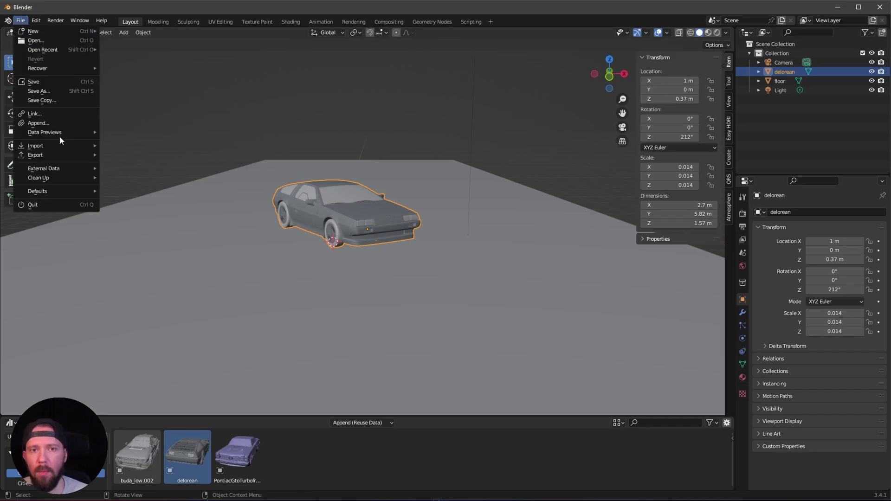
mouse_move(48, 146)
left_click(154, 229)
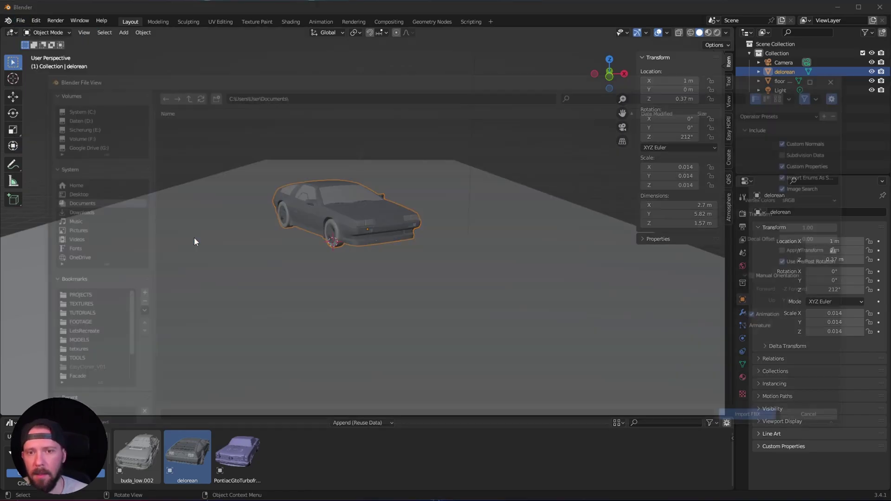
left_click(116, 341)
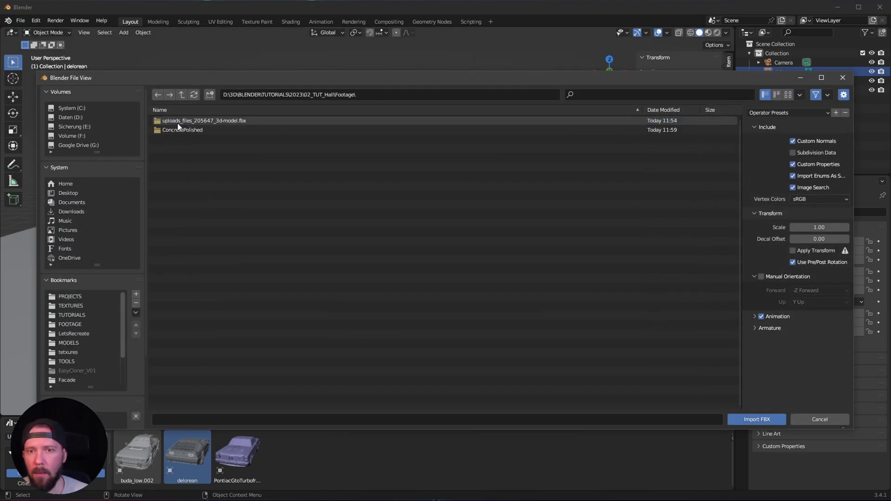
left_click(220, 122)
double_click(220, 121)
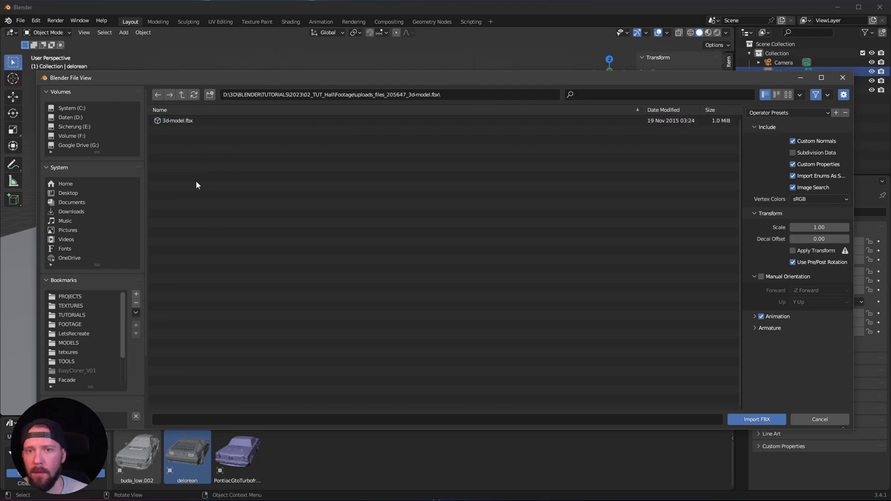
double_click(181, 122)
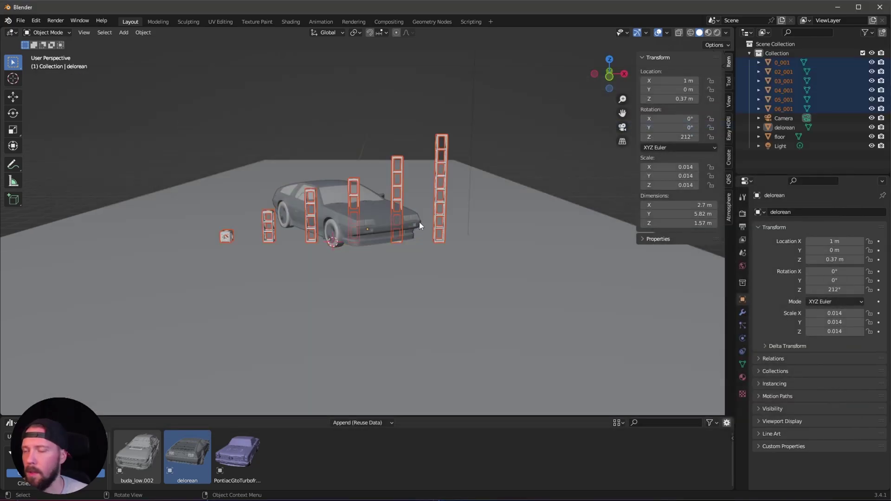
Step: Delete the imported truss pieces 0_001 through 05_001, keeping only the tallest one, and hide the delorean
middle_click_drag(453, 211, 481, 217)
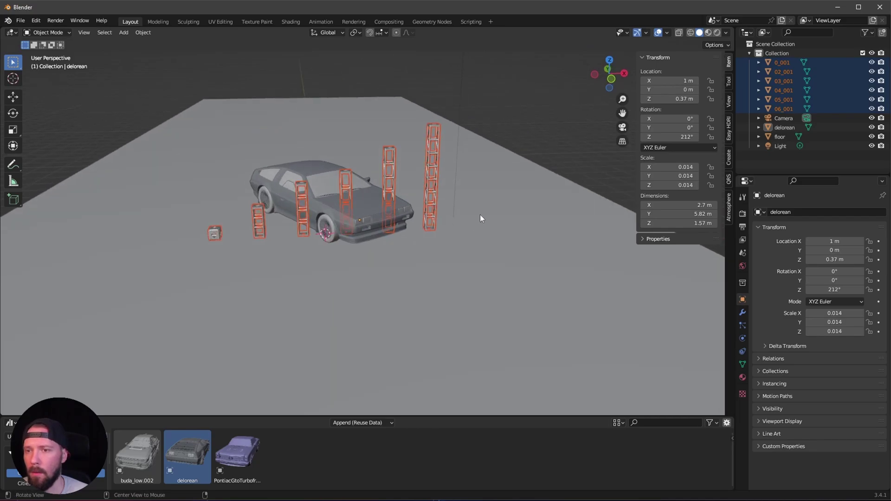
left_click(783, 108)
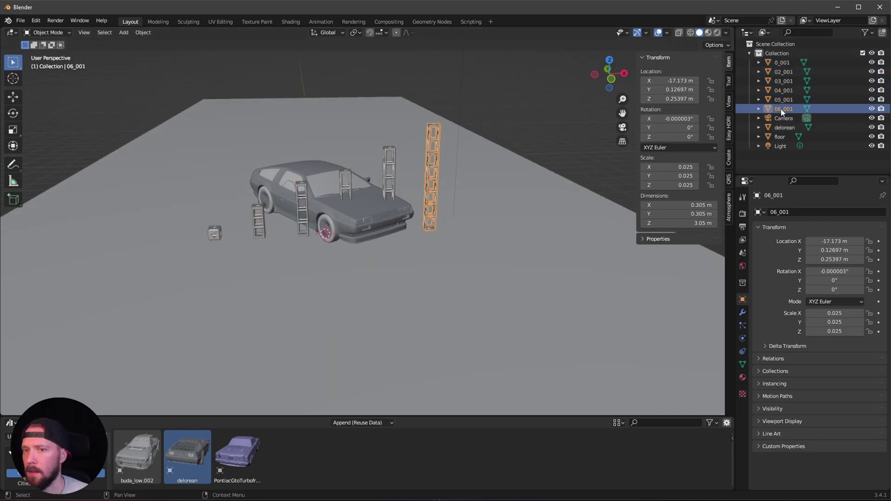
left_click(784, 101)
left_click(783, 62, "shift")
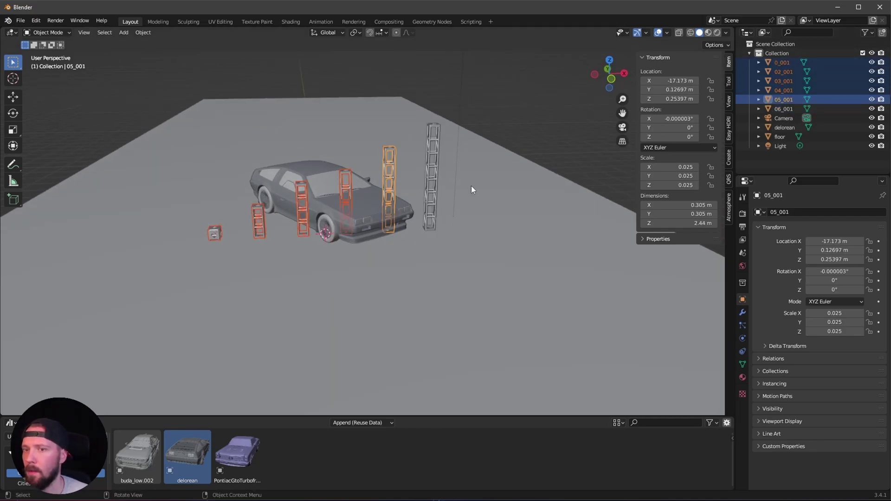
key("x")
left_click(401, 197)
left_click(871, 81)
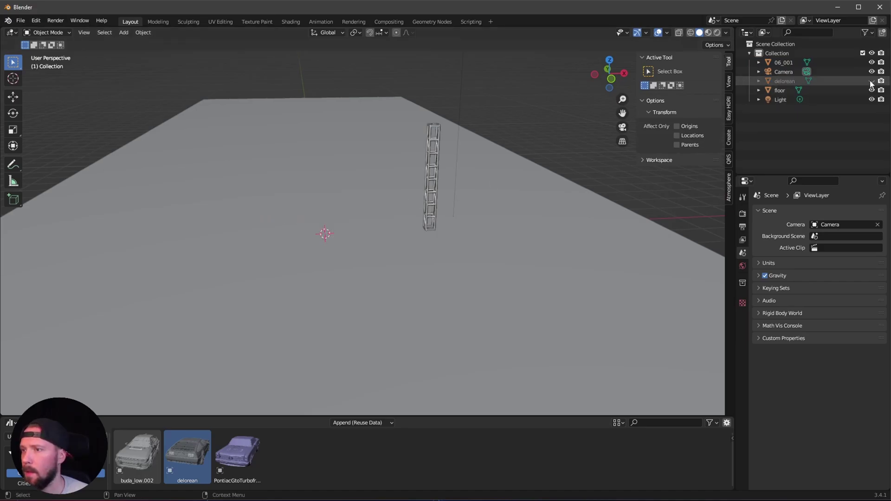
Step: In top view, edit the remaining truss and move its whole mesh about 3.04 m along negative X onto the 3D cursor
left_click(783, 63)
middle_click_drag(456, 208, 457, 231)
key("KP_7")
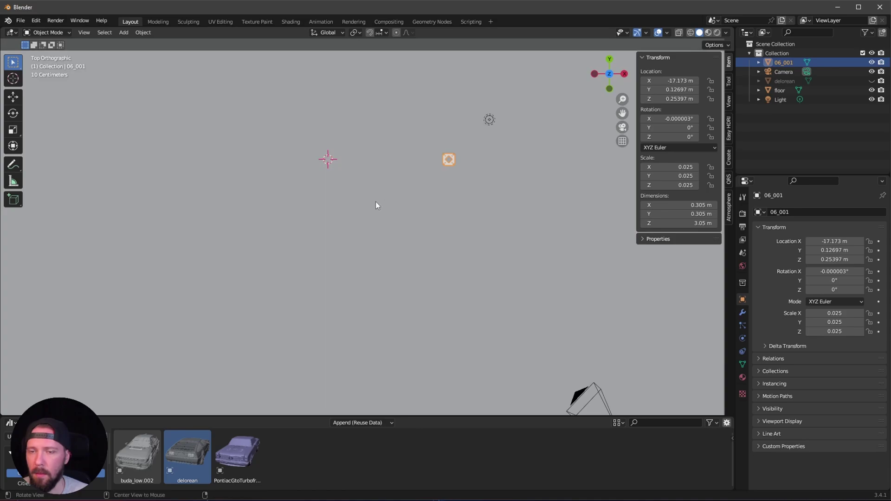
left_click_drag(375, 201, 485, 177, "ctrl+alt")
left_click_drag(363, 153, 393, 254, "alt+shift")
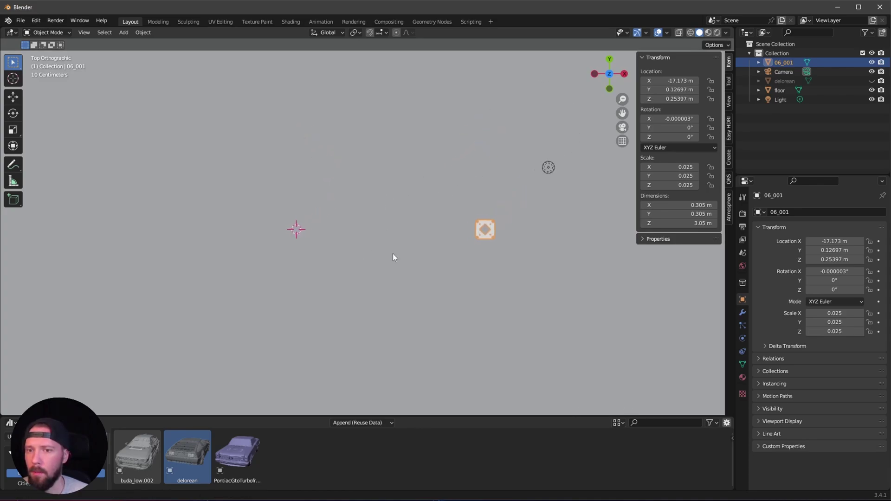
scroll(392, 257, "up", 1)
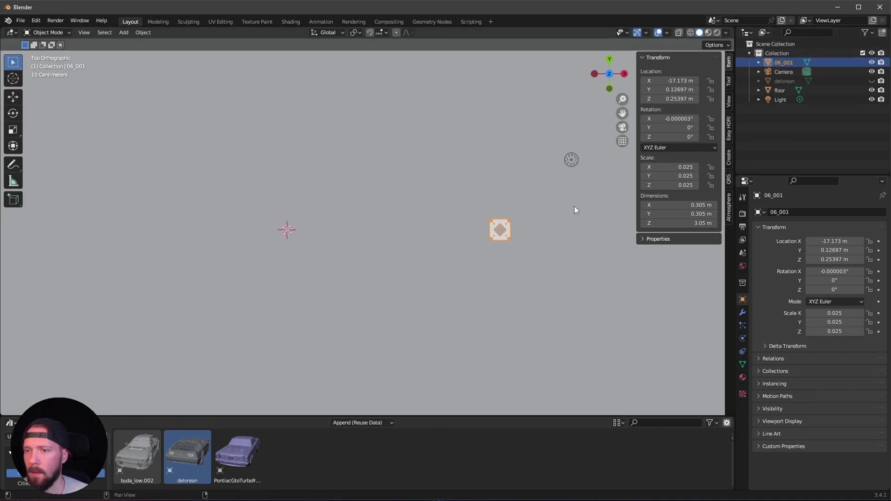
key("Tab")
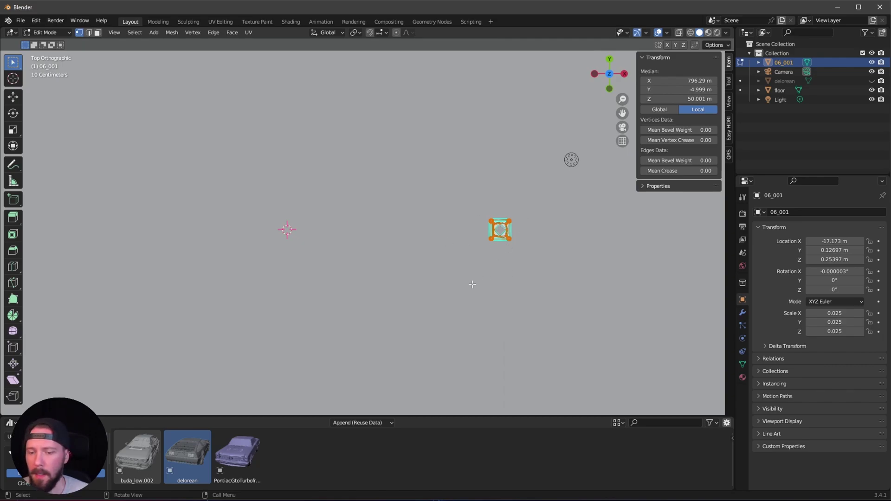
key("g")
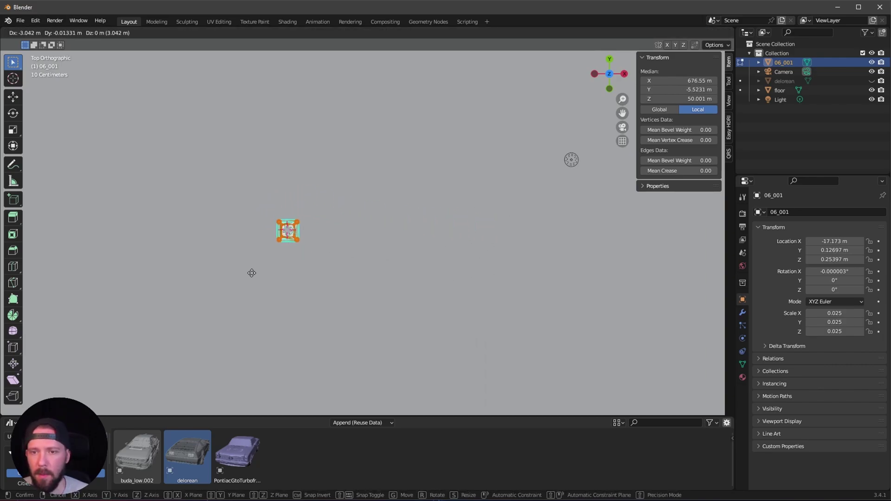
left_click(250, 275)
Step: In wireframe shading, fine-position the truss mesh so its square cross-section is centred on the world origin
middle_click_drag(251, 276, 515, 186, "ctrl")
middle_click_drag(206, 297, 503, 291, "shift")
middle_click_drag(320, 334, 295, 278, "ctrl")
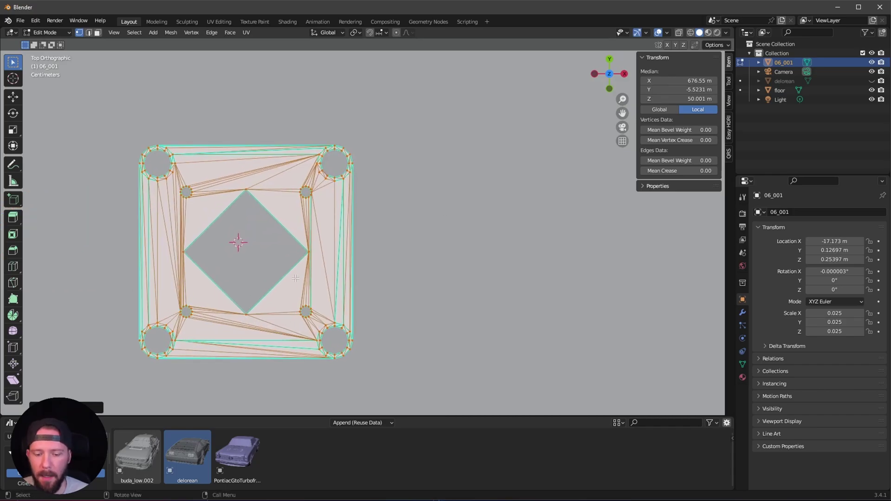
key("z")
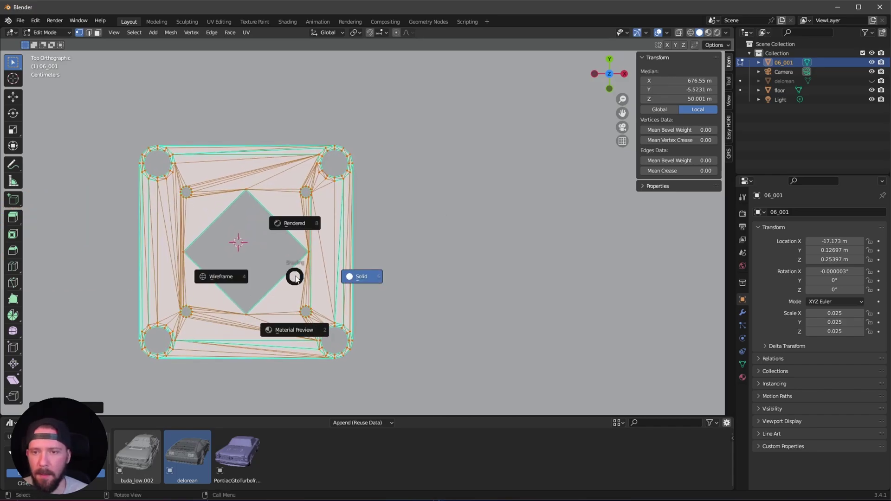
left_click(232, 278)
middle_click_drag(269, 268, 379, 288, "shift")
key("g")
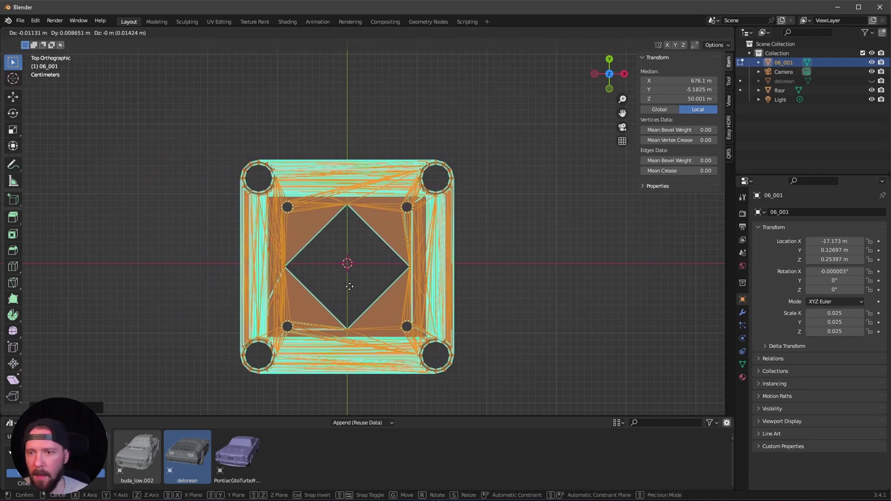
left_click(349, 285)
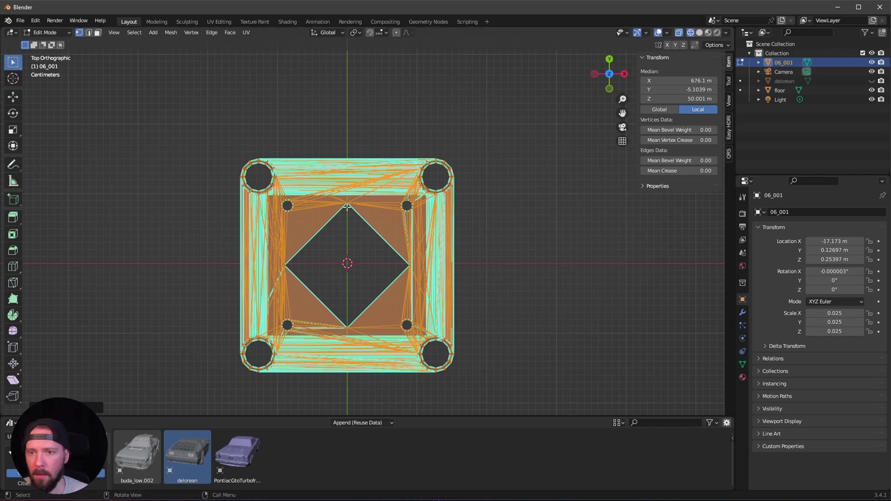
middle_click_drag(396, 302, 328, 338)
scroll(328, 338, "down", 5)
middle_click_drag(377, 298, 377, 305, "ctrl")
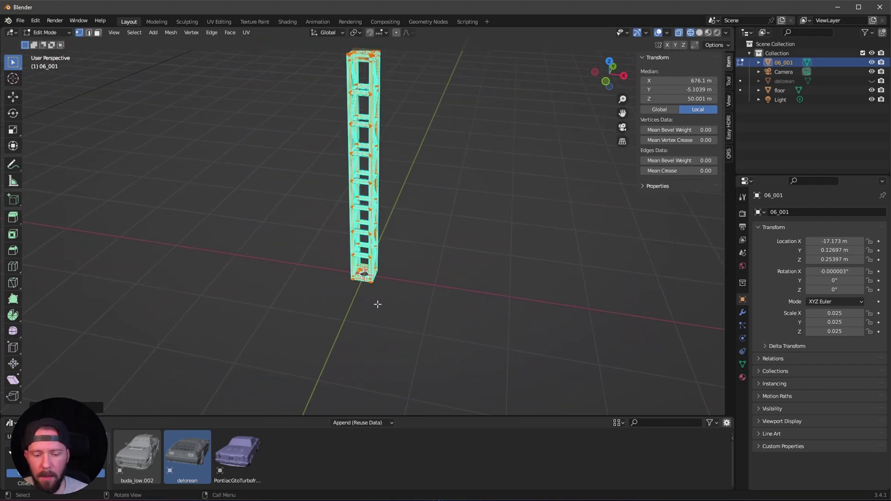
Step: Set the viewport shading to Material Preview and return the truss to Object Mode
key("z")
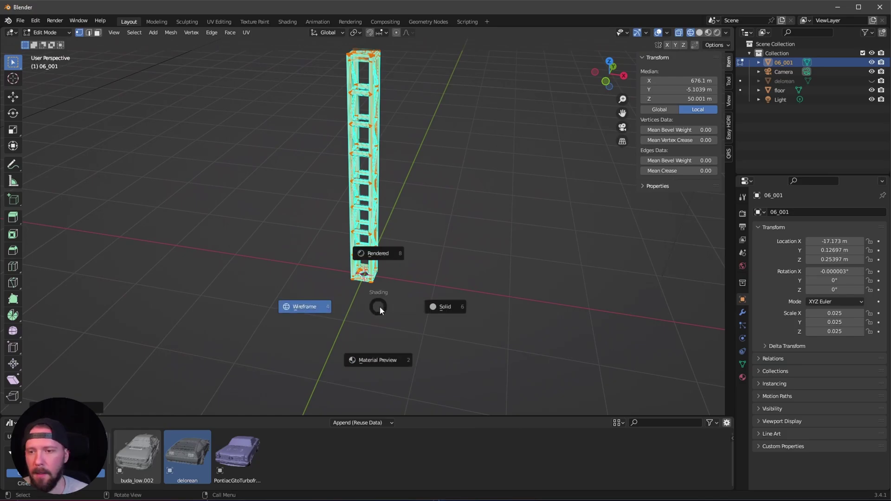
left_click(424, 345)
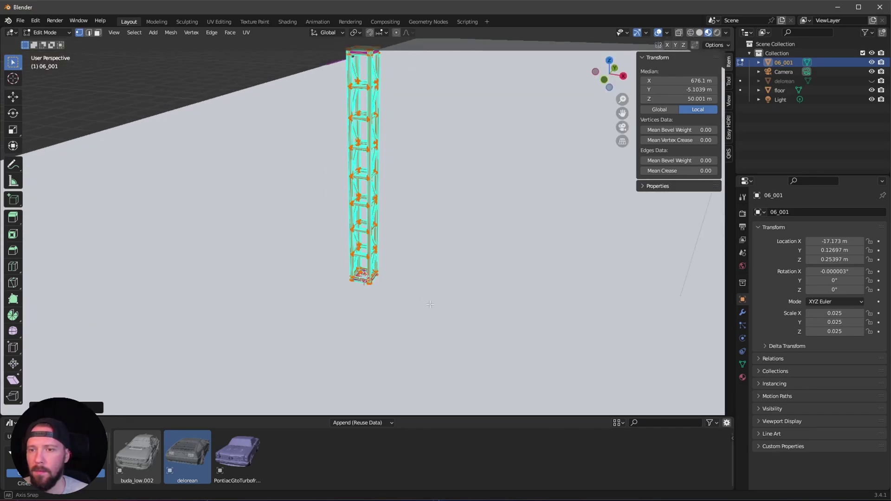
key("Tab")
middle_click_drag(480, 295, 354, 89)
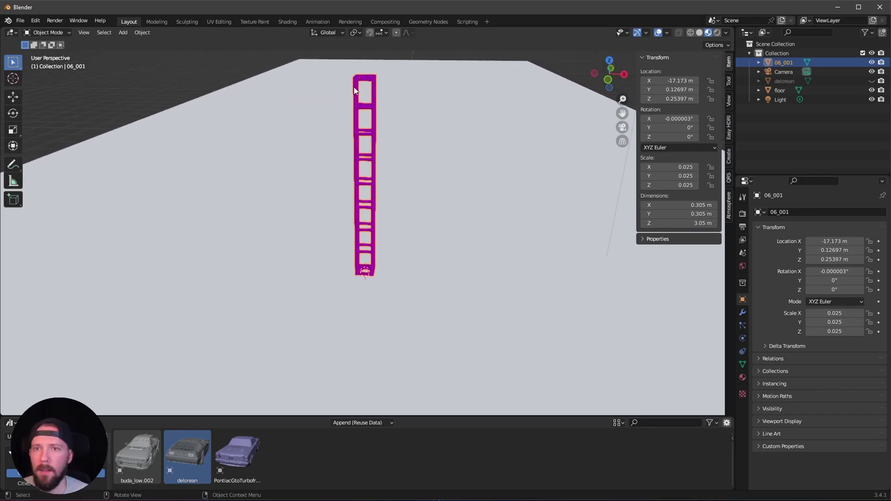
Step: Switch to the Geometry Nodes workspace and add a cube mesh at the 3D cursor
left_click(386, 21)
left_click(427, 22)
middle_click_drag(486, 221, 507, 211)
key("shift+a")
mouse_move(510, 210)
left_click(563, 219)
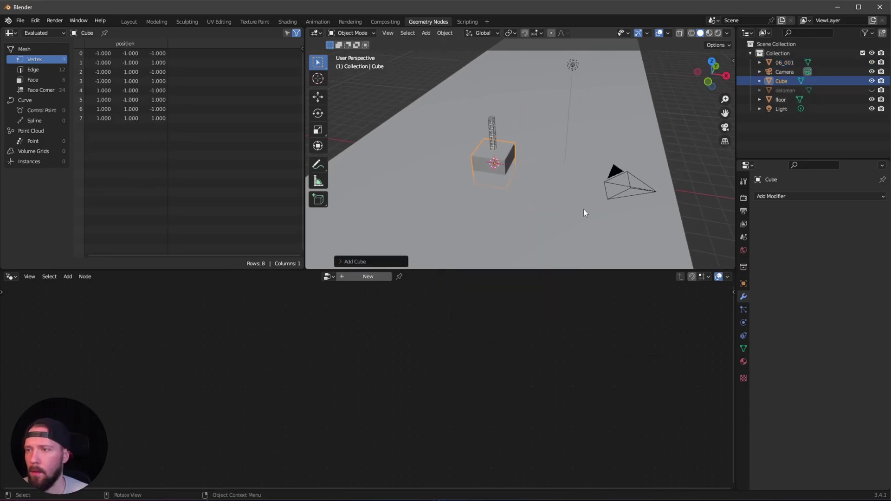
Step: Rename the new cube object as GN_truss
double_click(781, 80)
type("GN_trt")
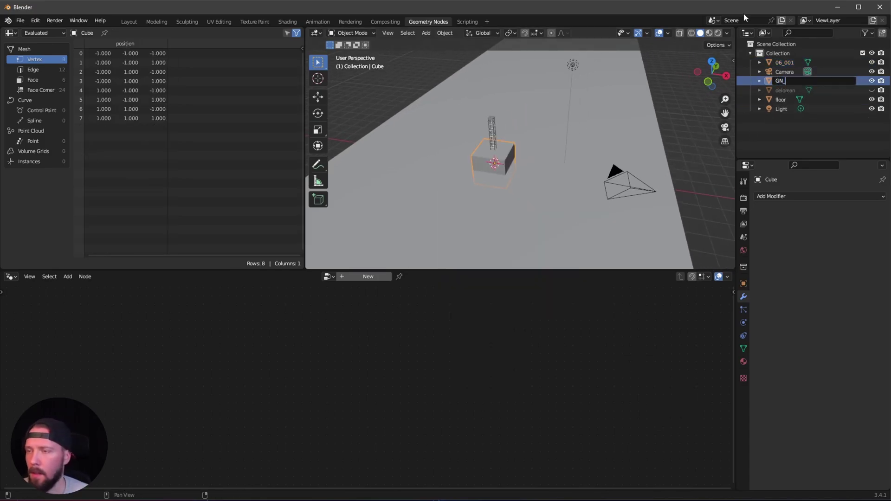
key("BackSpace")
key("BackSpace")
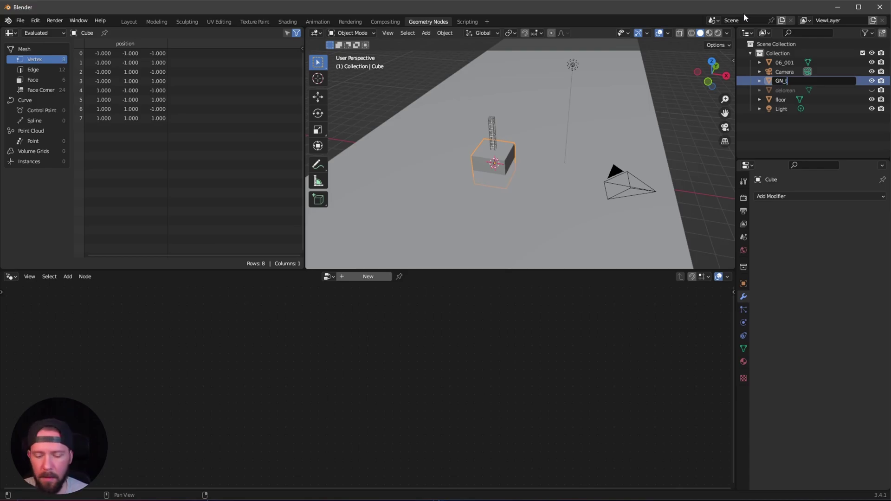
type("russ")
key("Return")
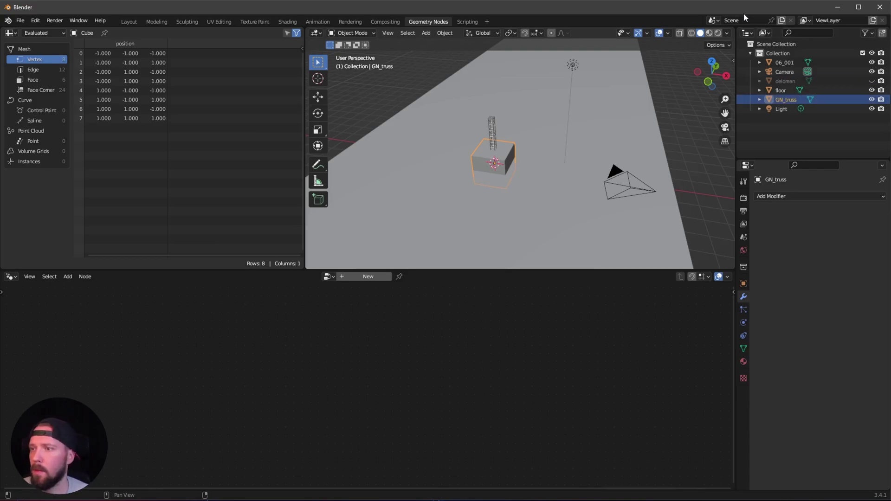
Step: Hide GN_truss and move the truss object 06_001 into a new collection named _truss
left_click(871, 100)
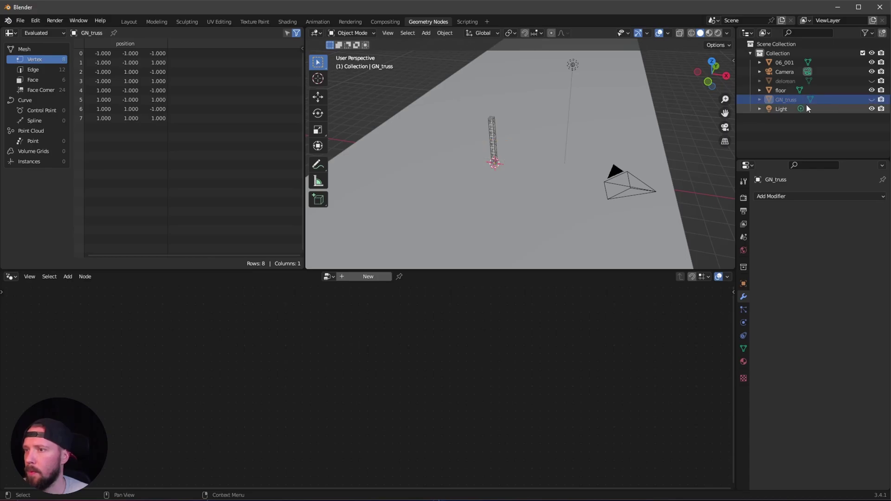
left_click(783, 63)
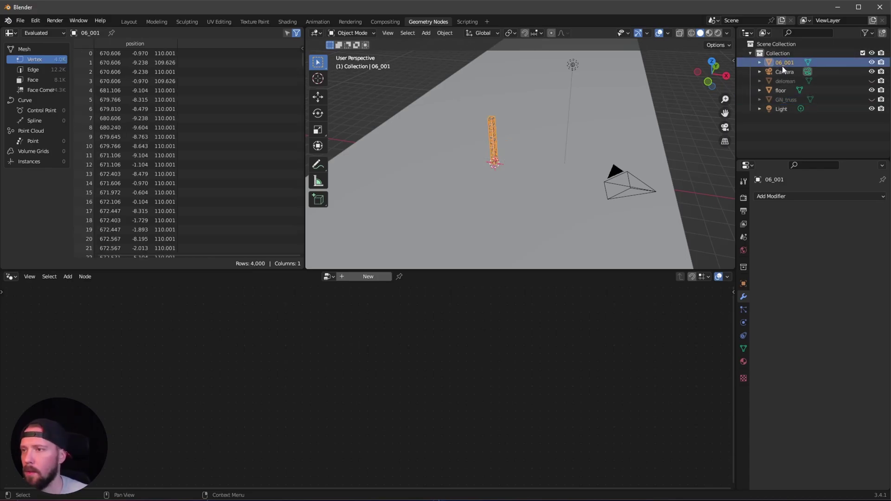
key("m")
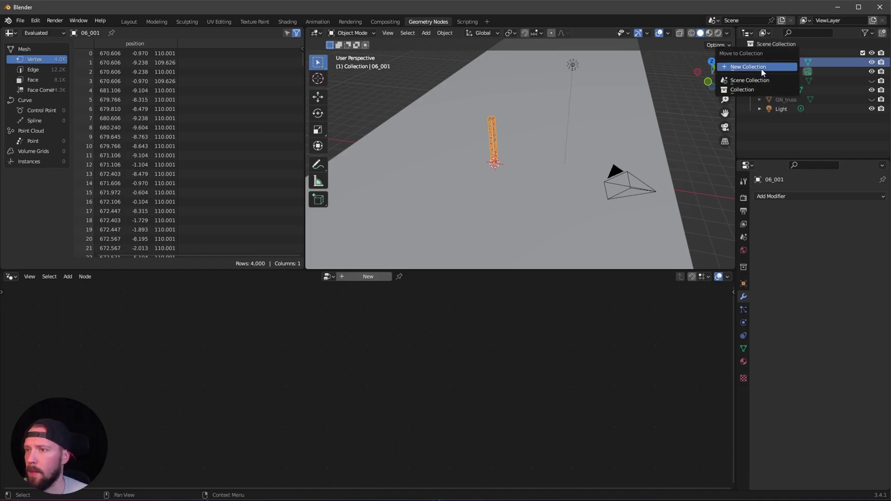
left_click(763, 68)
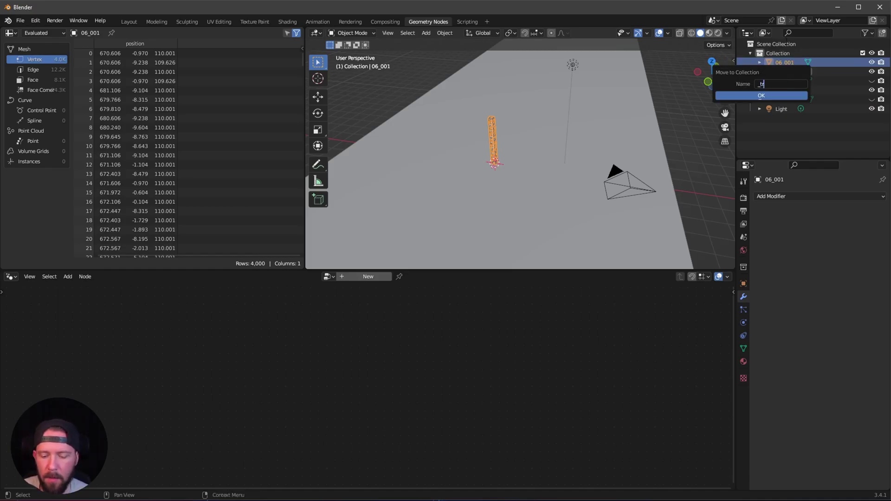
type("_truss")
key("Return")
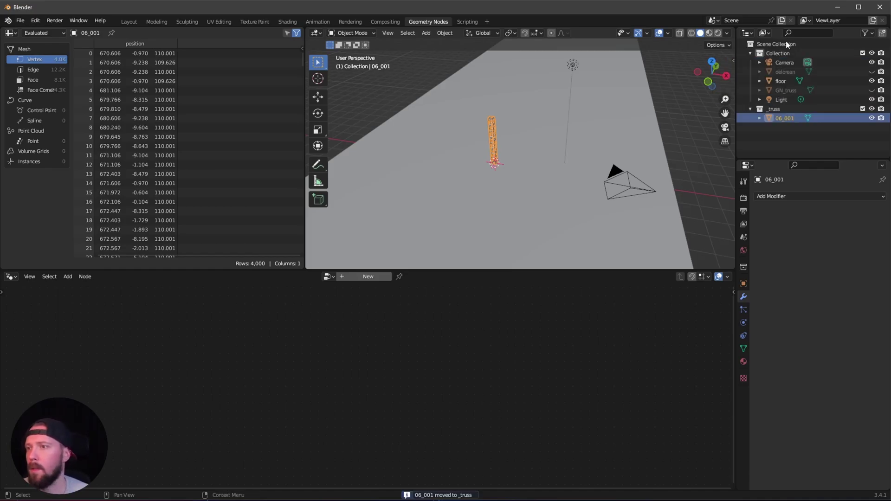
Step: Exclude the _truss collection from the view layer and make GN_truss visible and selected
left_click(862, 108)
left_click(849, 90)
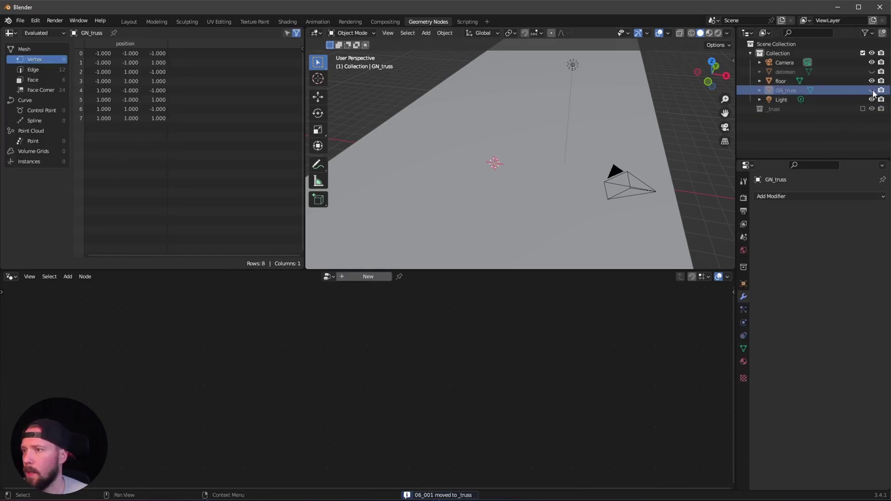
left_click(871, 90)
left_click(810, 91)
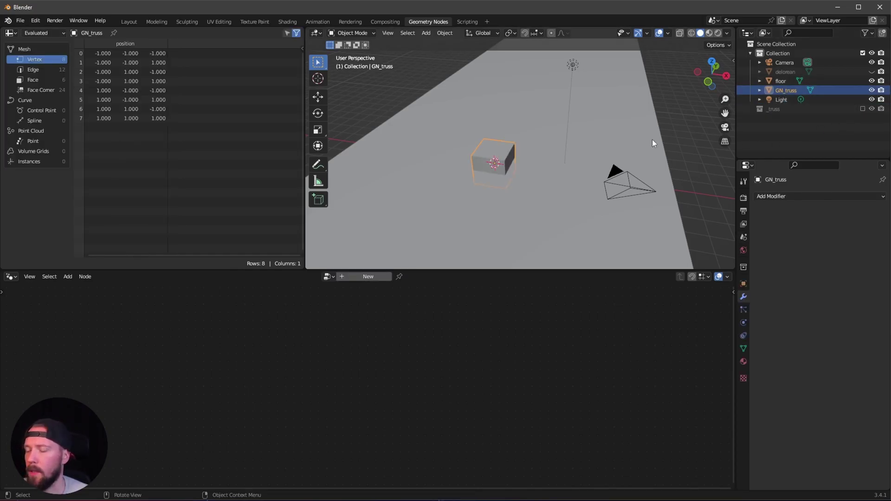
Step: Create a new geometry node tree for GN_truss, disconnect Group Input from Group Output and move Group Input further away
left_click(366, 277)
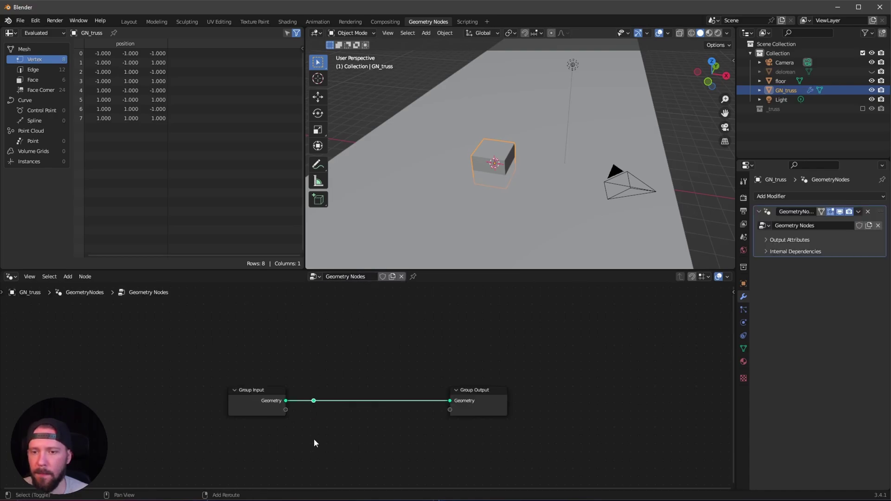
key("x")
left_click_drag(265, 396, 136, 407)
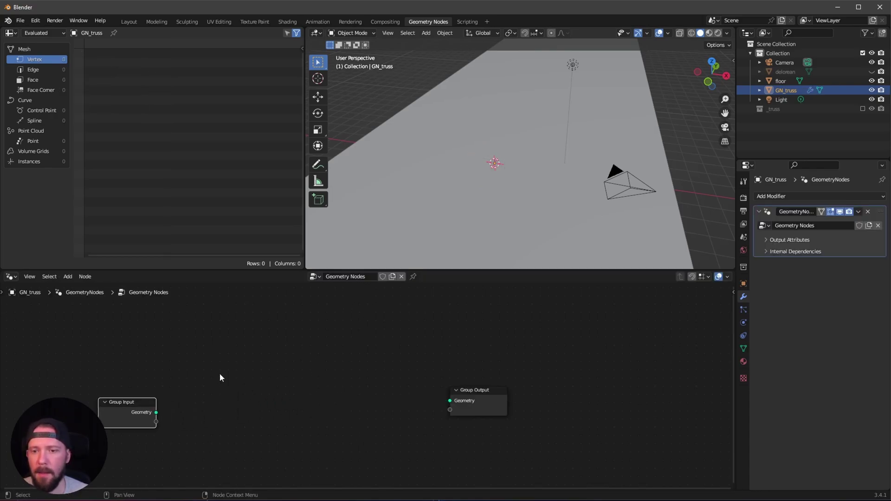
Step: Add a Collection Info node and place it just below and beside the Group Input node
left_click(220, 373)
key("shift+a")
left_click(292, 255)
type("info")
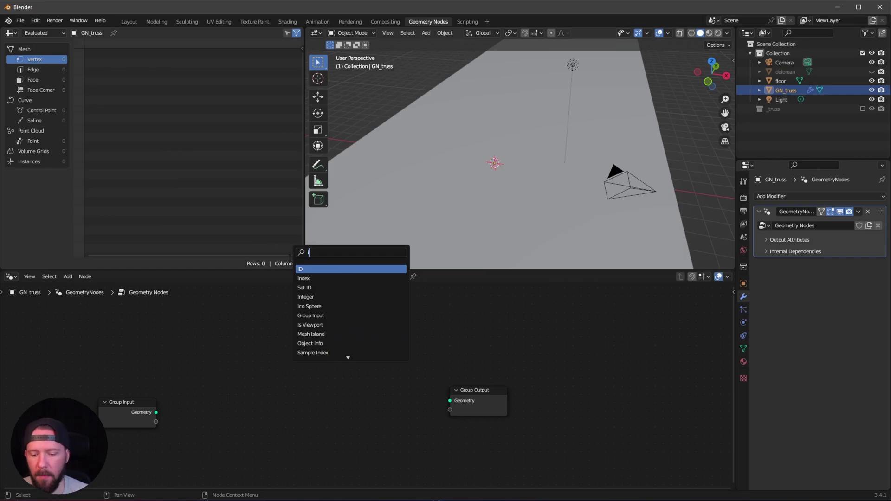
left_click(334, 278)
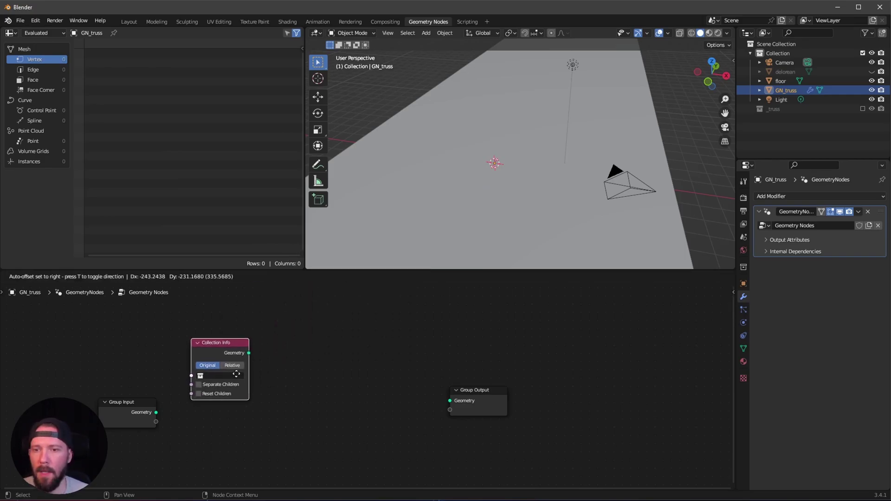
left_click(244, 334)
scroll(256, 371, "down", 3)
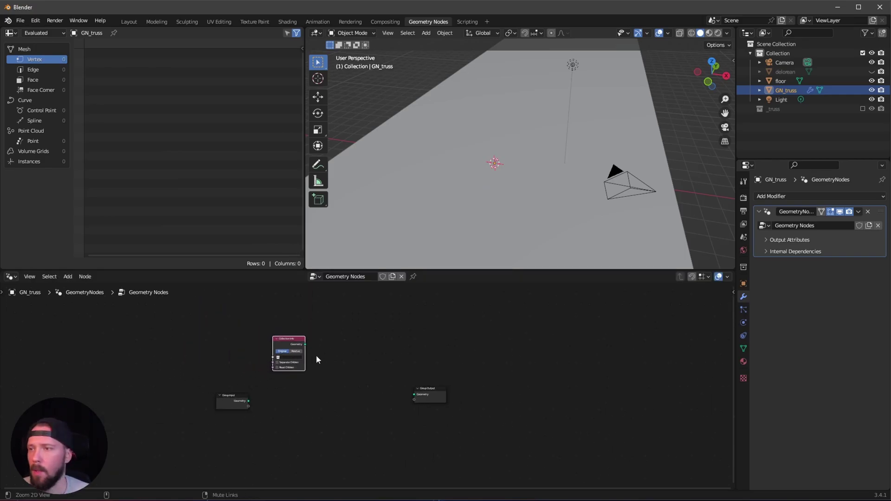
scroll(311, 380, "up", 1)
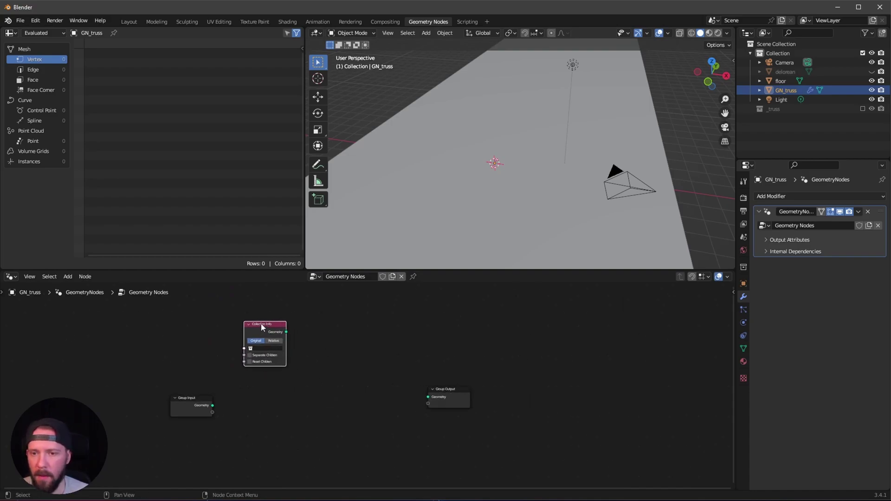
left_click_drag(262, 327, 255, 425)
scroll(317, 386, "up", 1)
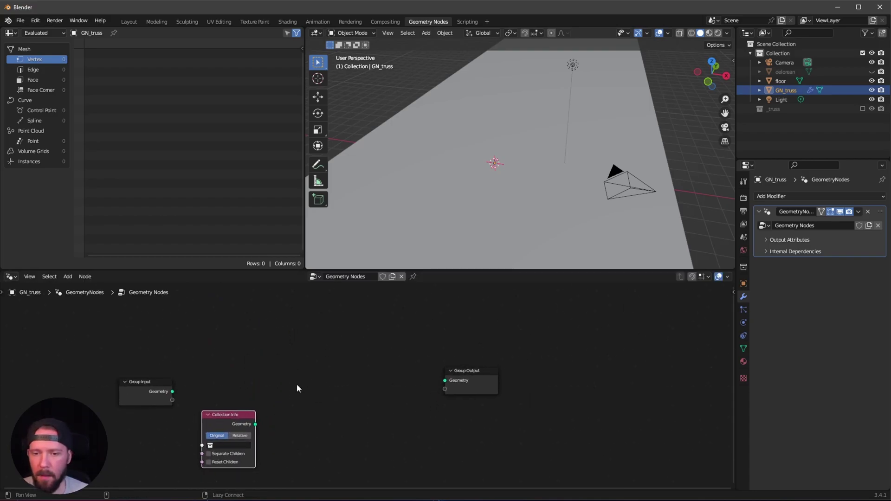
Step: Add a Mesh Line node and place it above the Collection Info node
key("shift+a")
left_click(234, 279)
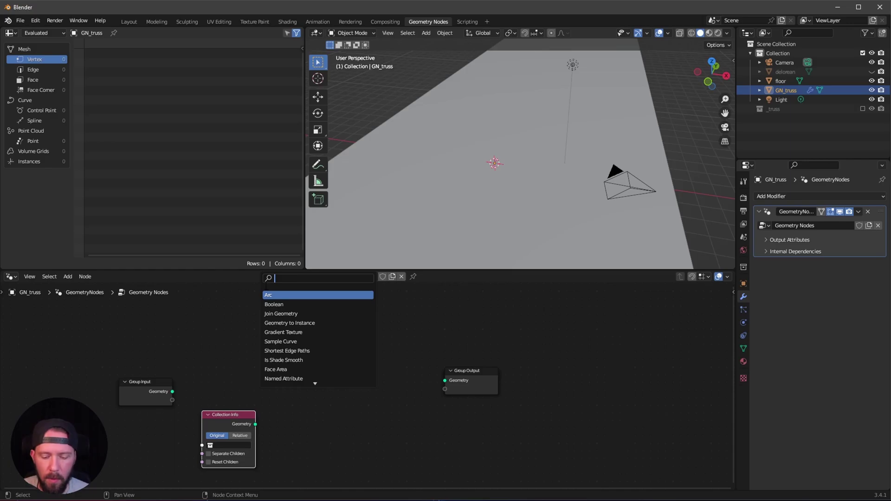
type("m")
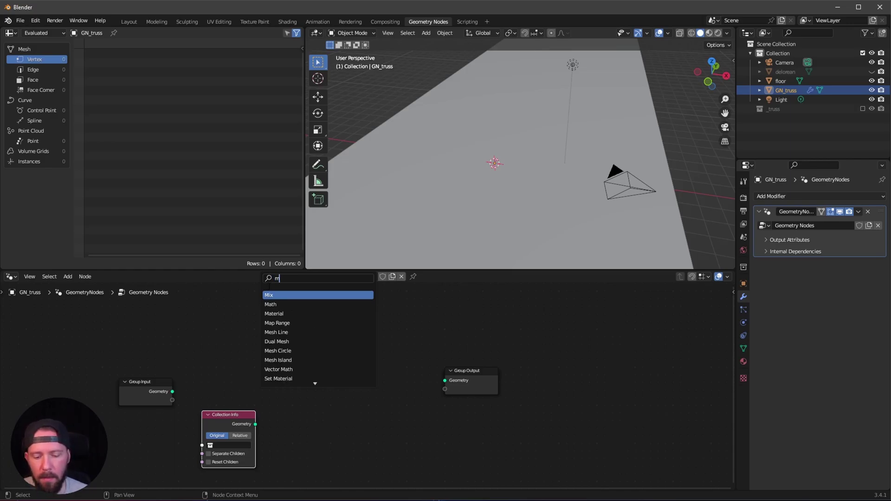
type("esh li")
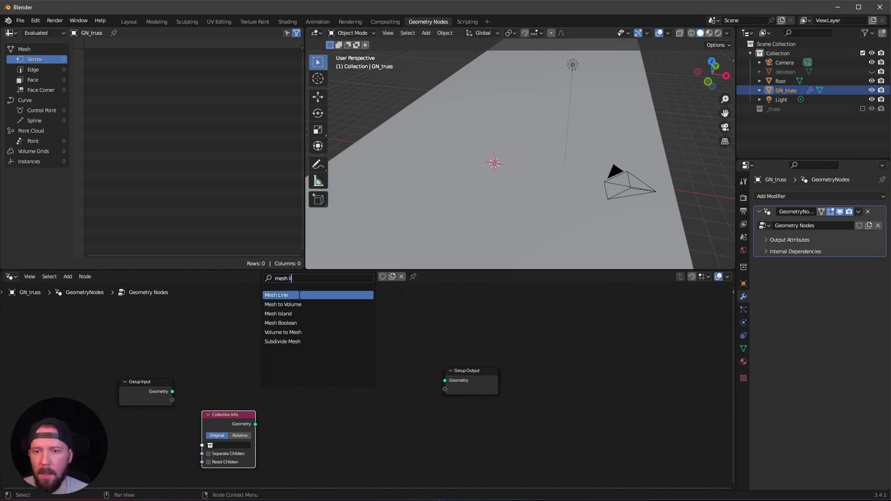
left_click(299, 295)
left_click(247, 316)
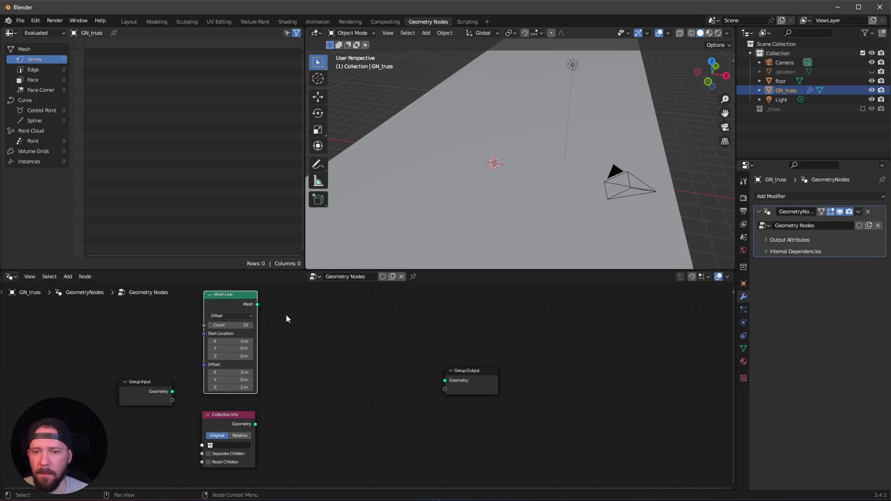
Step: Add an Instance on Points node and place it between the Mesh Line and Group Output nodes
middle_click_drag(289, 317, 254, 325)
key("shift+a")
left_click(308, 277)
type("inms")
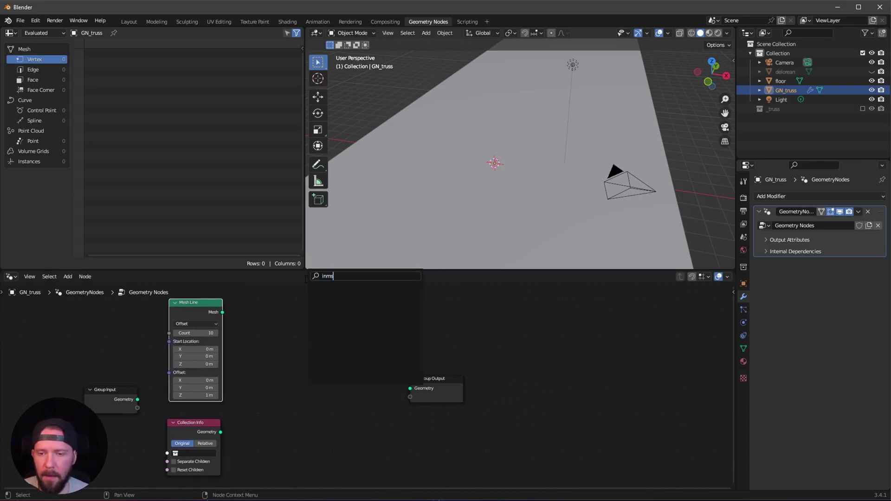
type("instan")
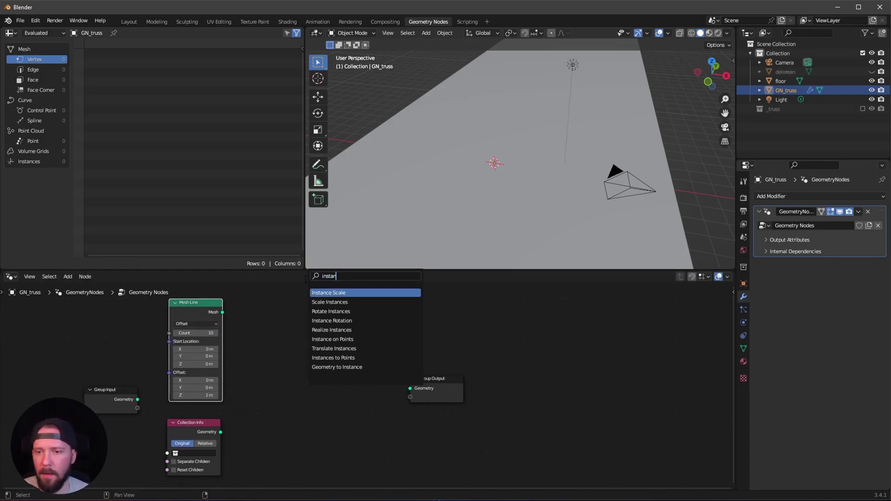
type("ce on")
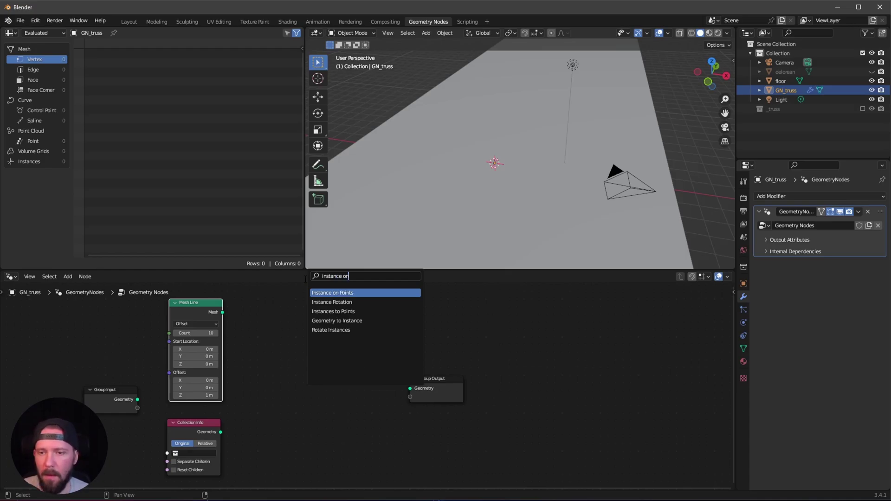
key("Return")
left_click(305, 278)
scroll(337, 418, "down", 2)
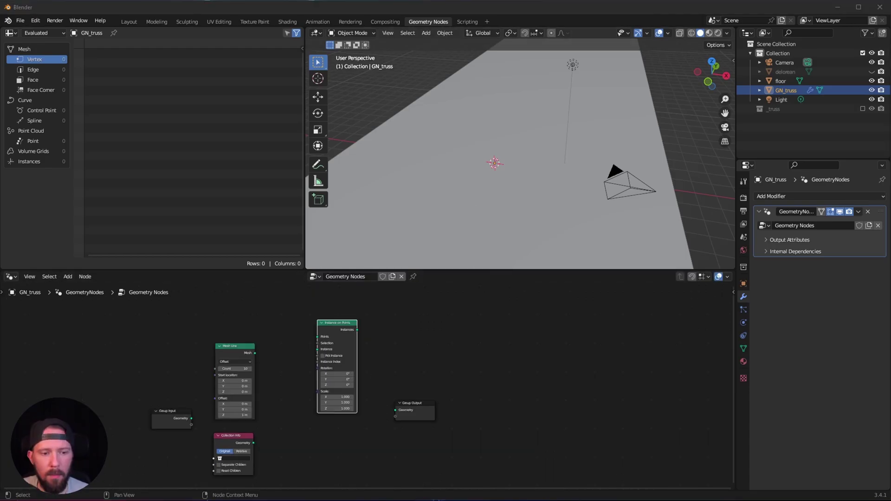
Step: Connect Mesh Line to Points, Collection Info to Instance, and the Instances output to Group Output's Geometry
middle_click_drag(309, 387, 327, 351, "ctrl")
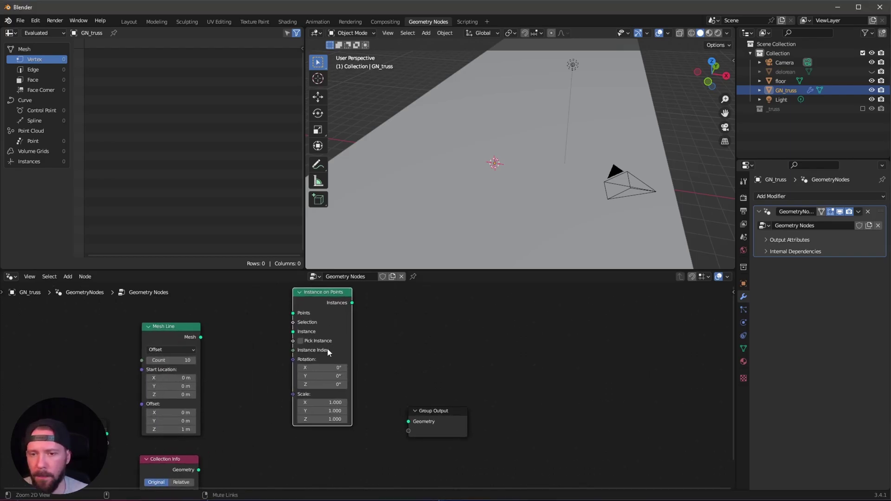
left_click_drag(200, 338, 275, 321)
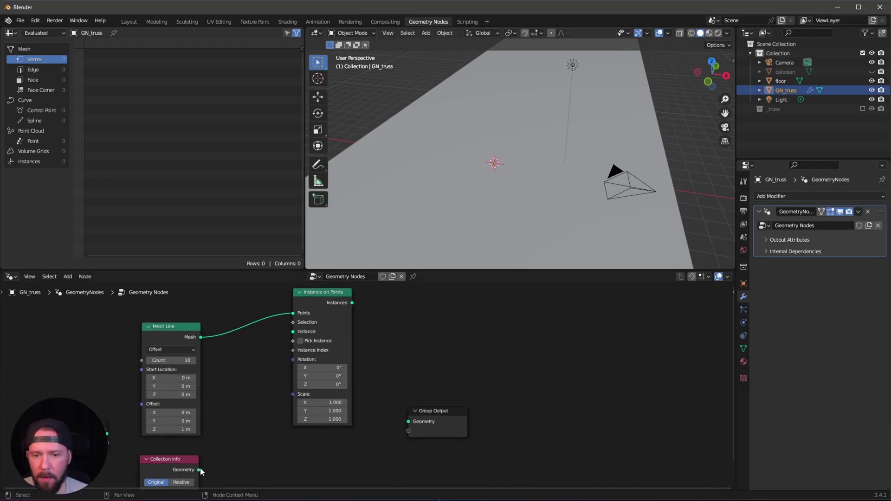
left_click_drag(198, 469, 294, 331)
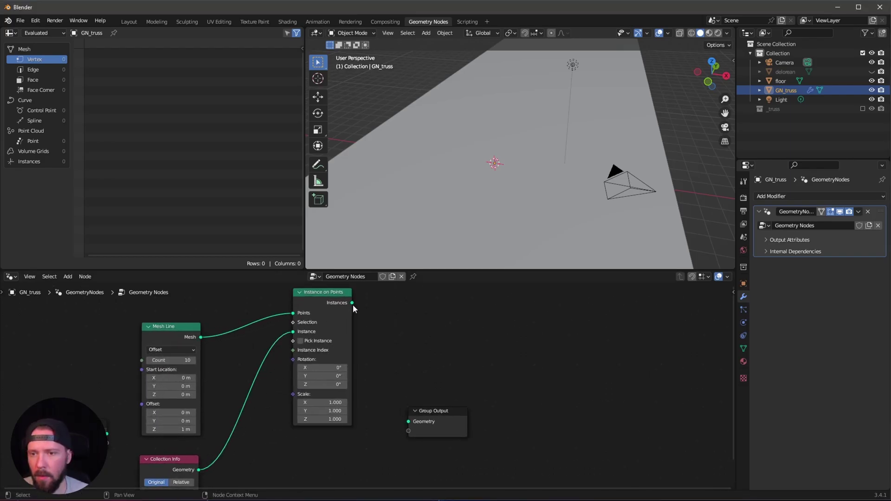
left_click_drag(352, 302, 409, 421)
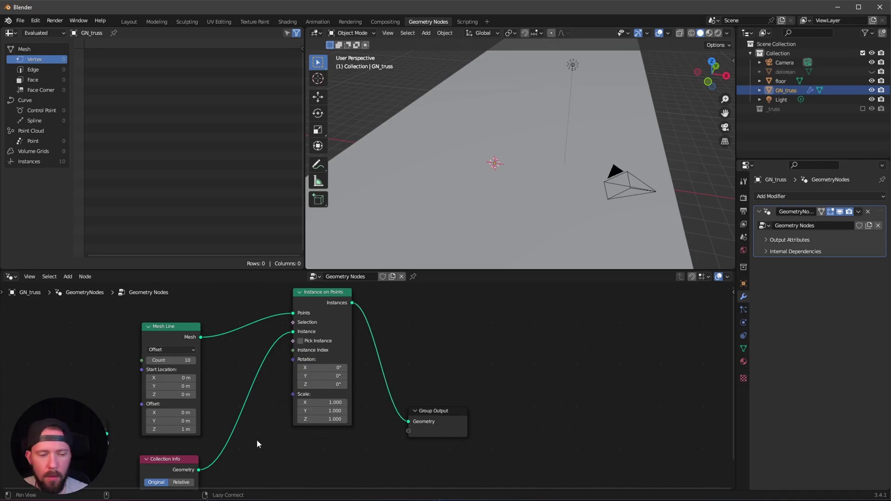
Step: Choose _truss as the collection in the Collection Info node
middle_click_drag(235, 467, 279, 402)
left_click(211, 428)
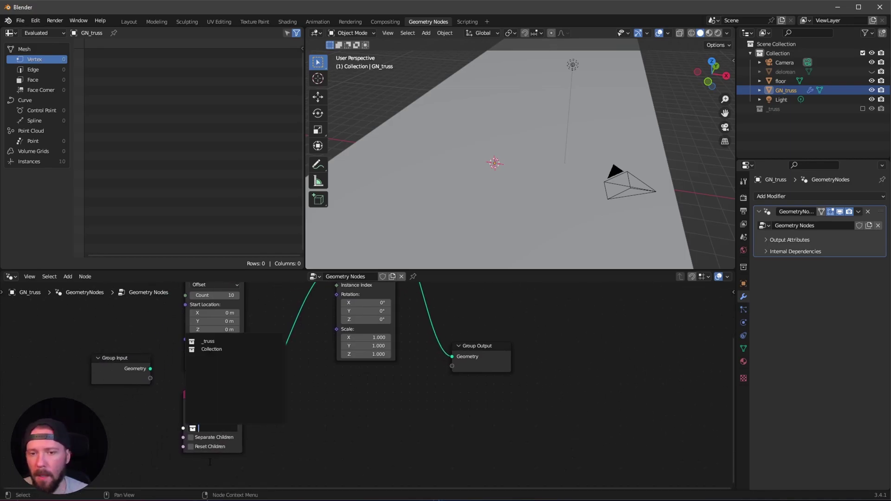
left_click(234, 341)
Step: Hide the viewport overlays and close the spreadsheet area so the 3D viewport takes its space
mouse_move(496, 200)
middle_mouse_down()
mouse_move(507, 168)
mouse_move(491, 192)
middle_mouse_up()
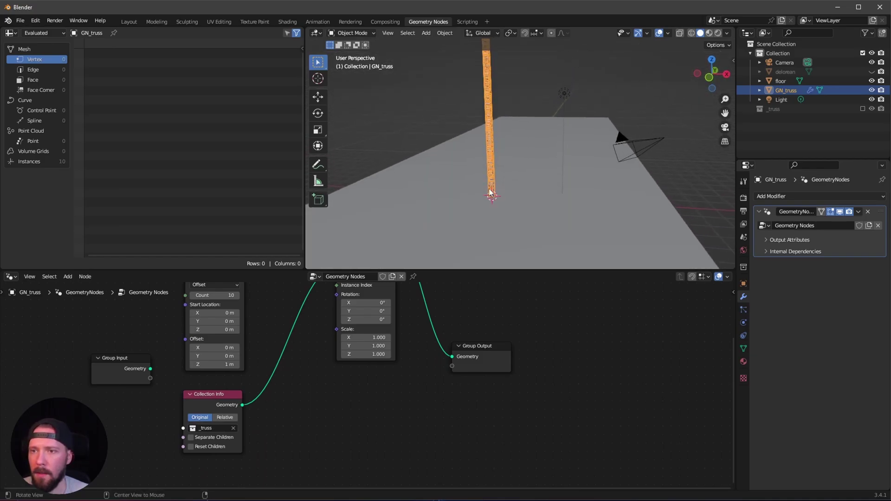
left_click(659, 32)
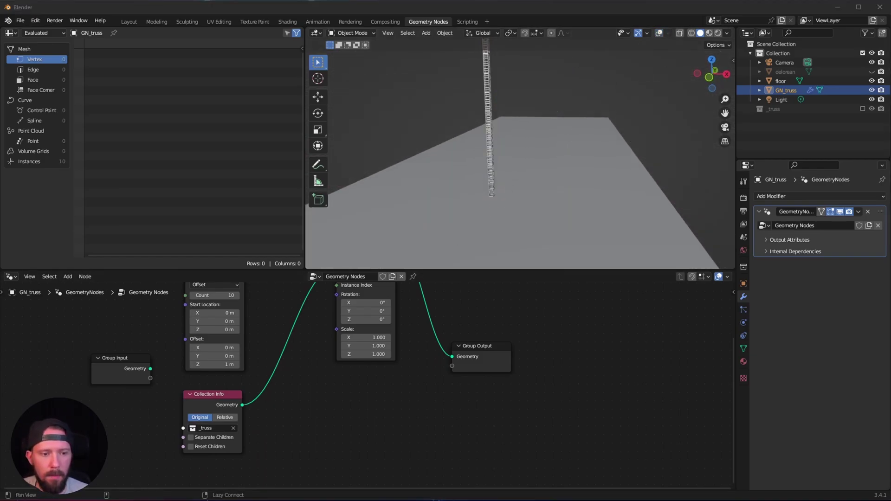
left_click_drag(303, 29, 269, 45)
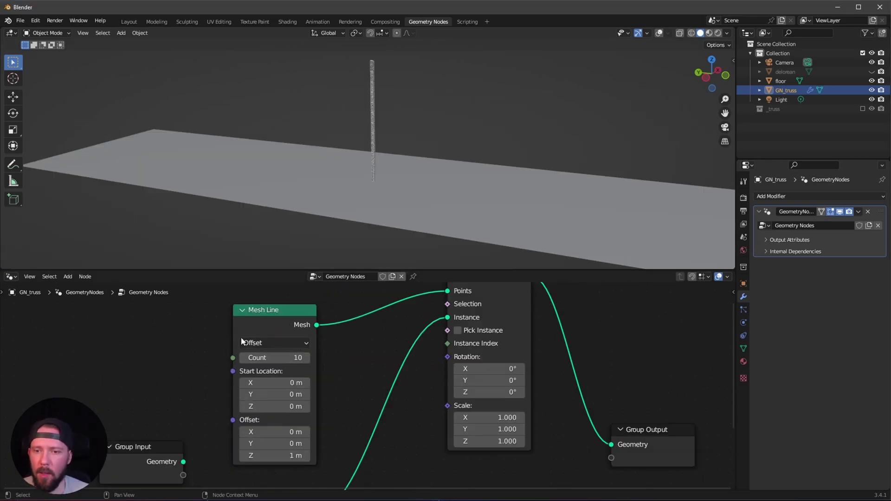
Step: Switch the Mesh Line node to End Points mode and set its start location Y to 40 m
left_click(262, 342)
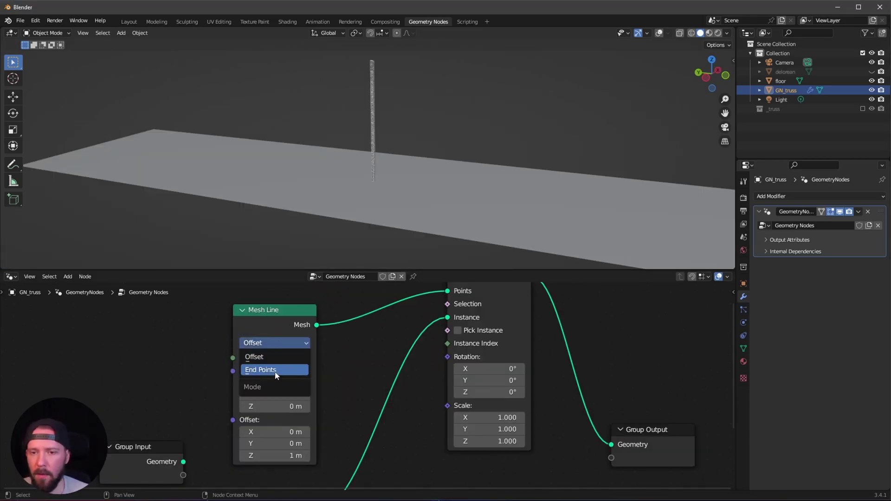
left_click(258, 368)
middle_click_drag(349, 391, 349, 368)
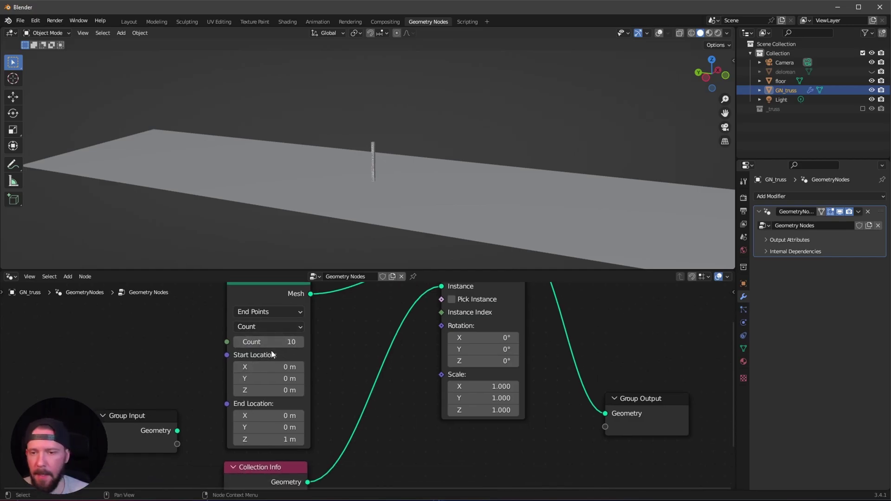
middle_click_drag(350, 384, 347, 364)
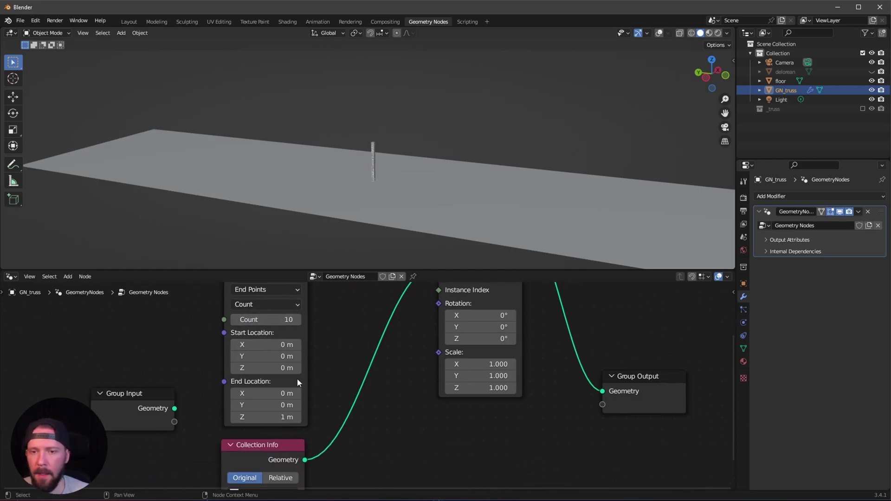
left_click(276, 356)
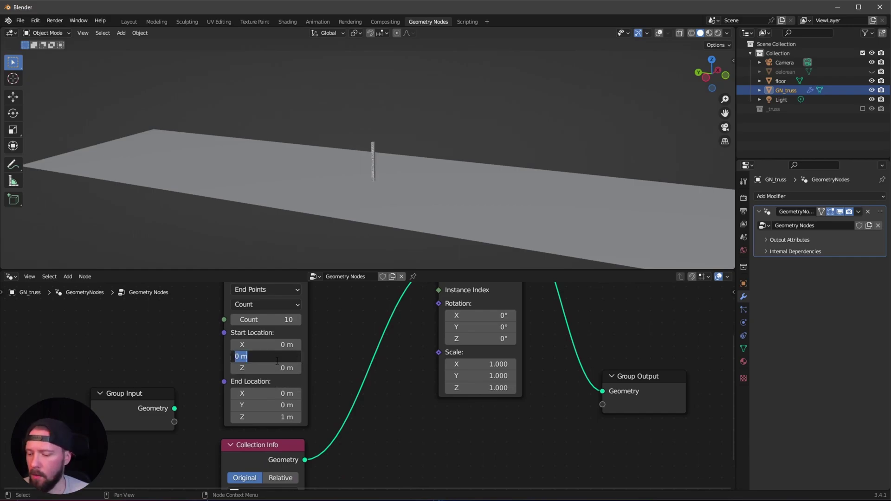
key("Return")
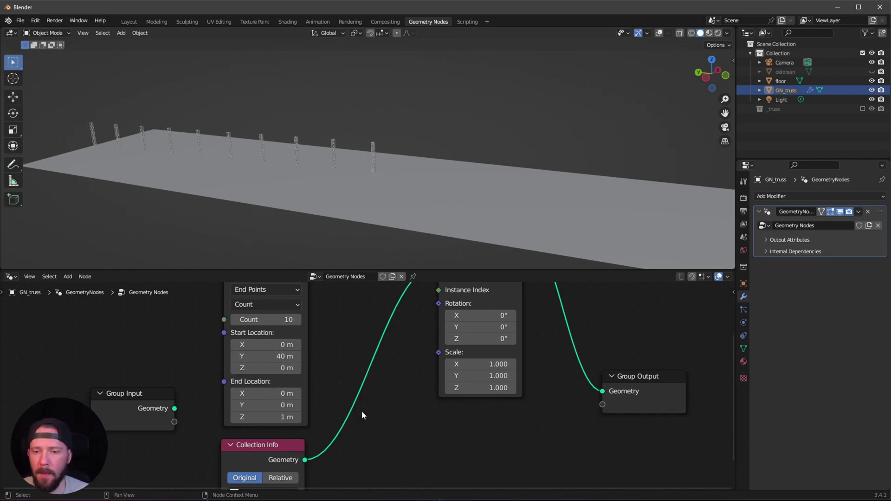
Step: Set the Mesh Line's end location to Y -40 m and Z 0 m
middle_click_drag(364, 416, 358, 399)
left_click(274, 388)
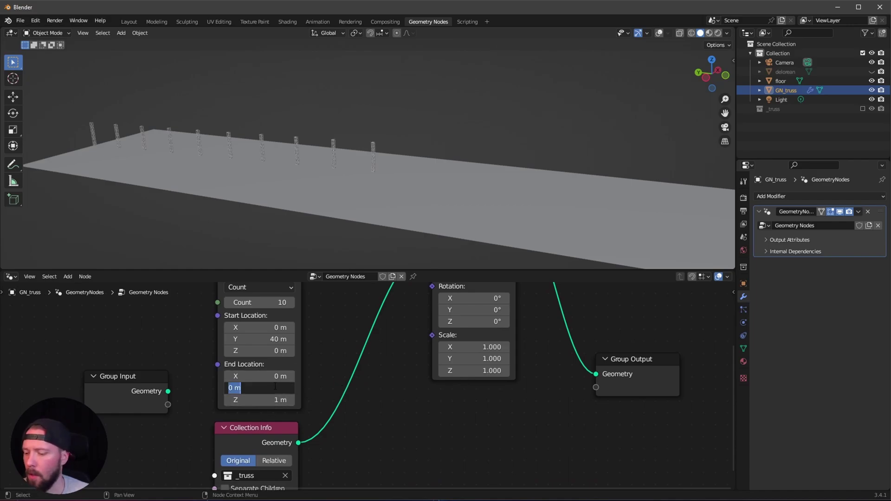
type("-40")
key("Tab")
type("0")
key("Return")
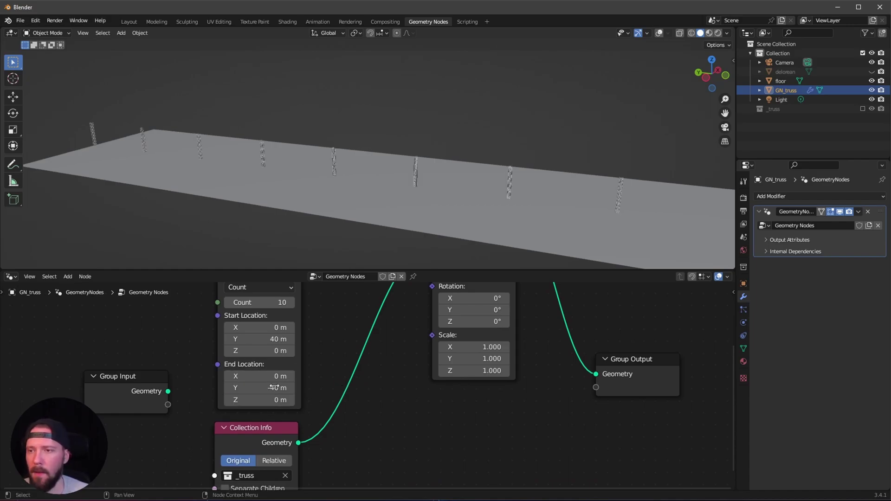
Step: Set the X, Y and Z scale of the Instance on Points node to 3
middle_click_drag(374, 348, 256, 430)
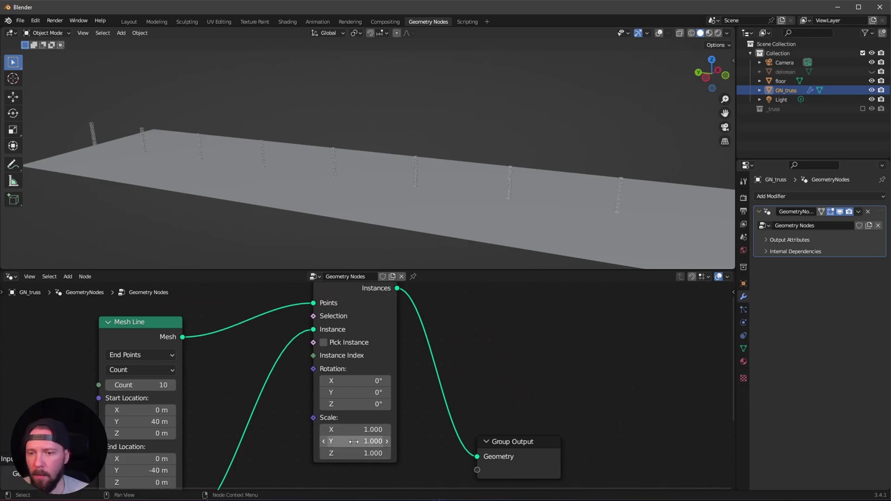
middle_click_drag(401, 430, 366, 418)
left_click_drag(344, 416, 354, 460)
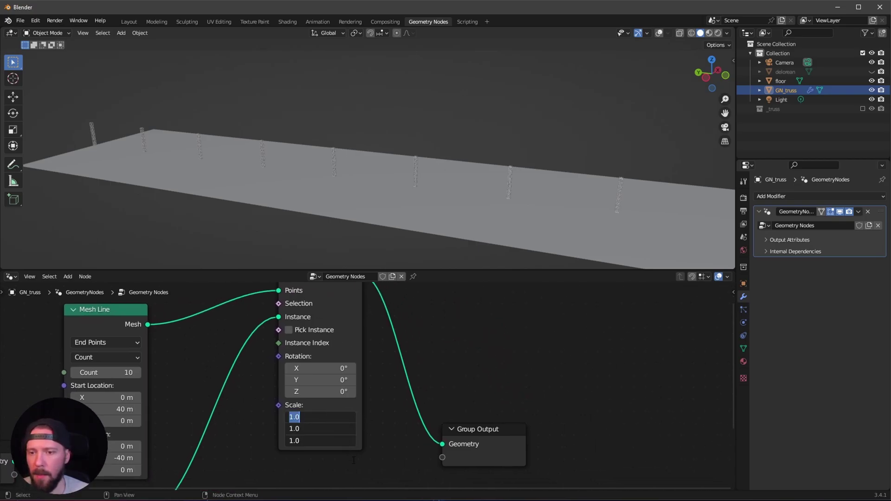
type("3")
key("Return")
middle_click_drag(488, 159, 463, 224)
Step: Set the Z rotation of the Instance on Points node to 45°
middle_click_drag(353, 385, 321, 385)
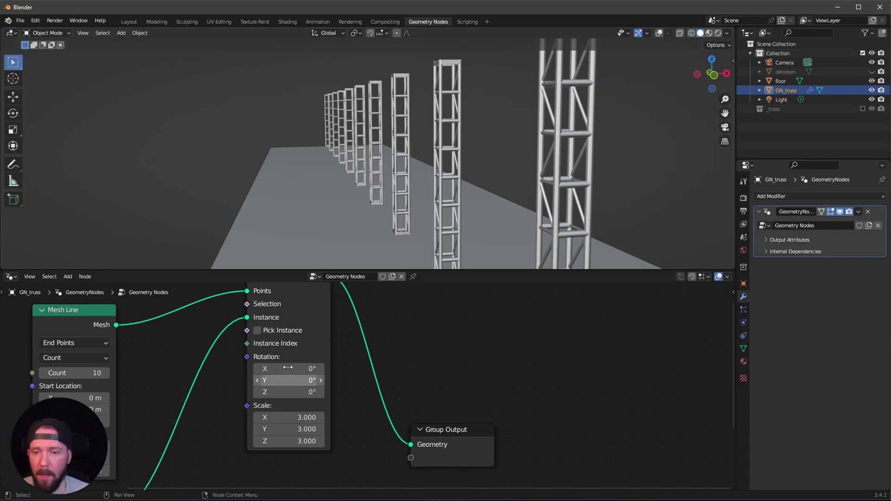
left_click(304, 391)
type("45")
key("Return")
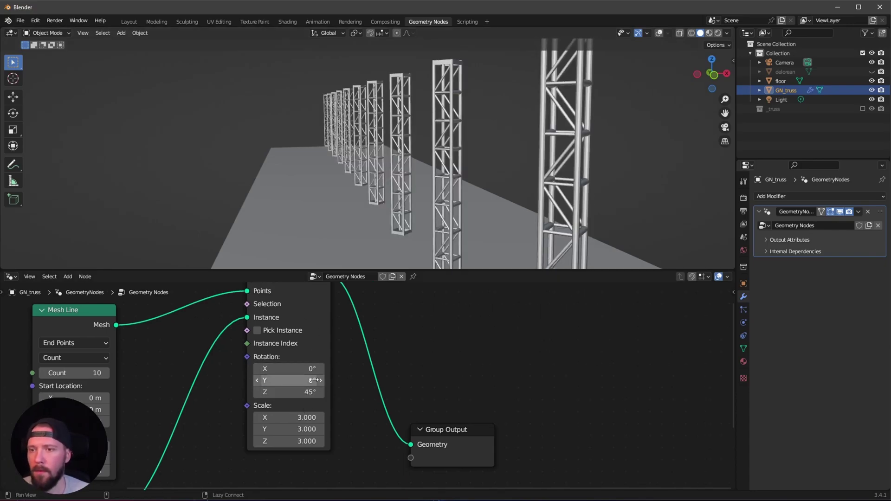
mouse_move(449, 161)
middle_mouse_down()
mouse_move(441, 187)
mouse_move(441, 173)
middle_mouse_up()
Step: Insert a Transform node on the link between Instance on Points and Group Output
scroll(240, 380, "down", 2)
middle_click_drag(240, 380, 224, 408)
left_click_drag(325, 359, 382, 401, "ctrl+alt")
middle_click_drag(376, 379, 384, 330)
key("shift+a")
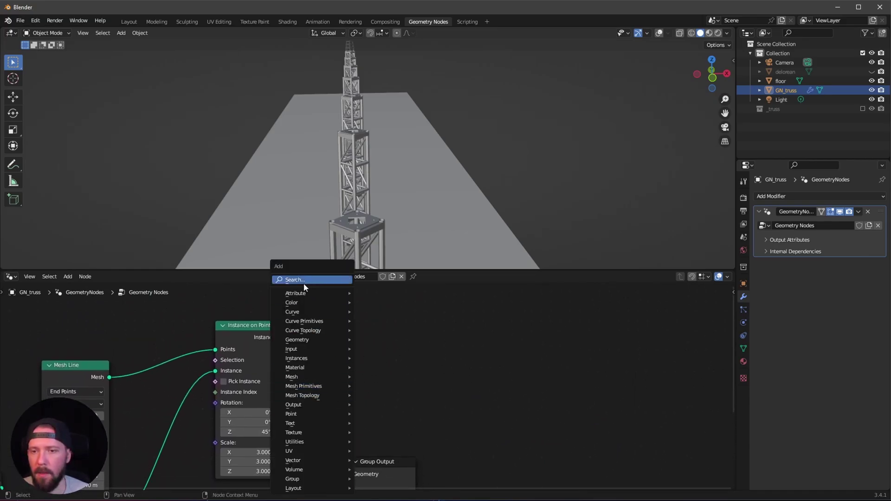
left_click(325, 280)
type("tra")
left_click(339, 300)
left_click(373, 352)
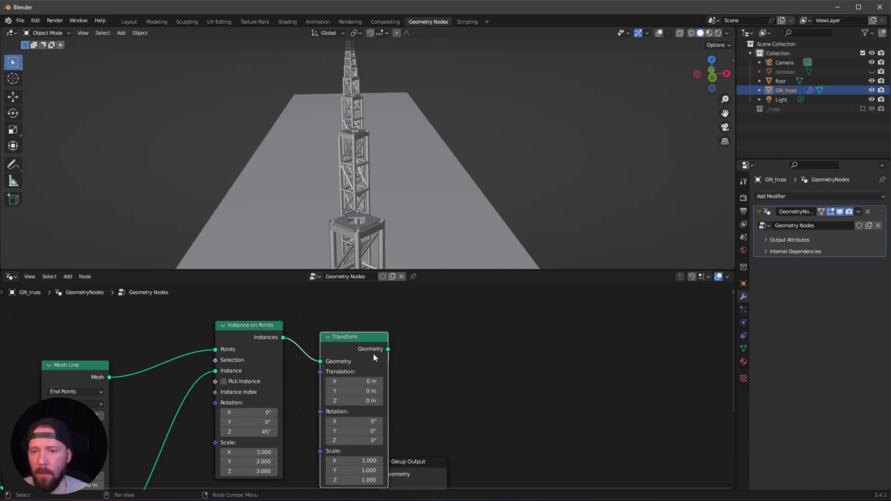
Step: Set the Transform node's X translation to 6.5 m
middle_click_drag(451, 344, 418, 312)
middle_click_drag(430, 351, 419, 371)
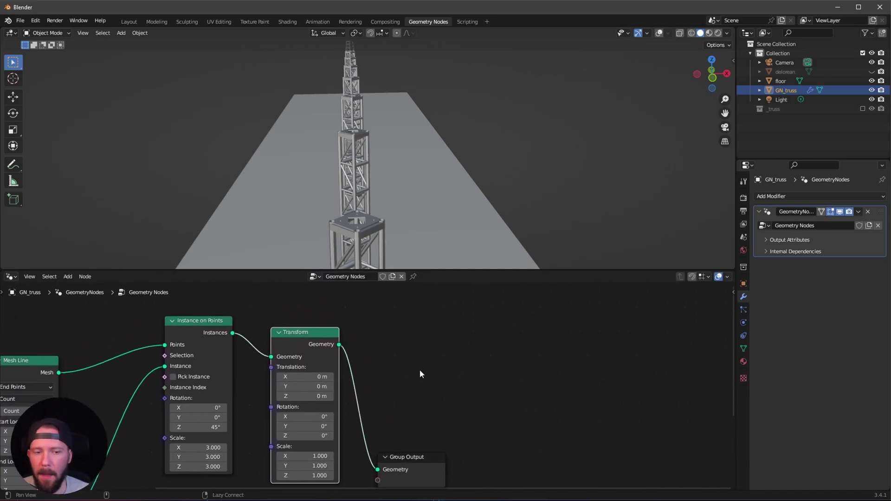
left_click(323, 376)
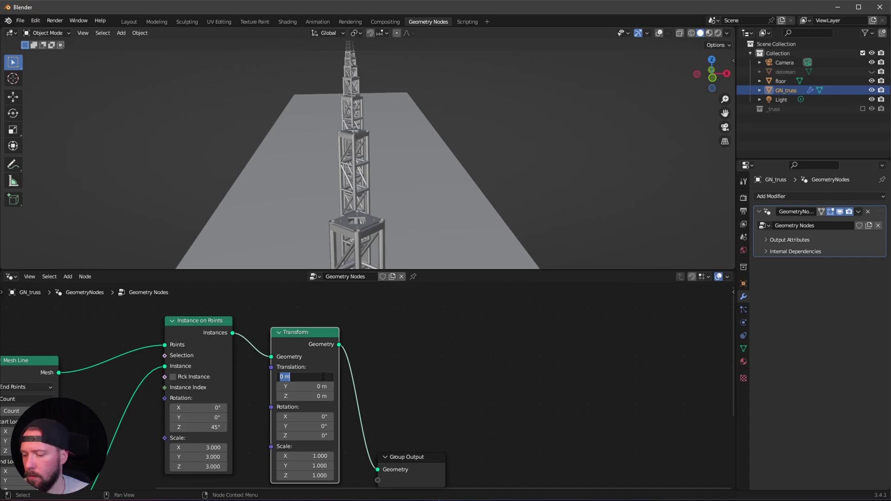
type("6.5")
key("Return")
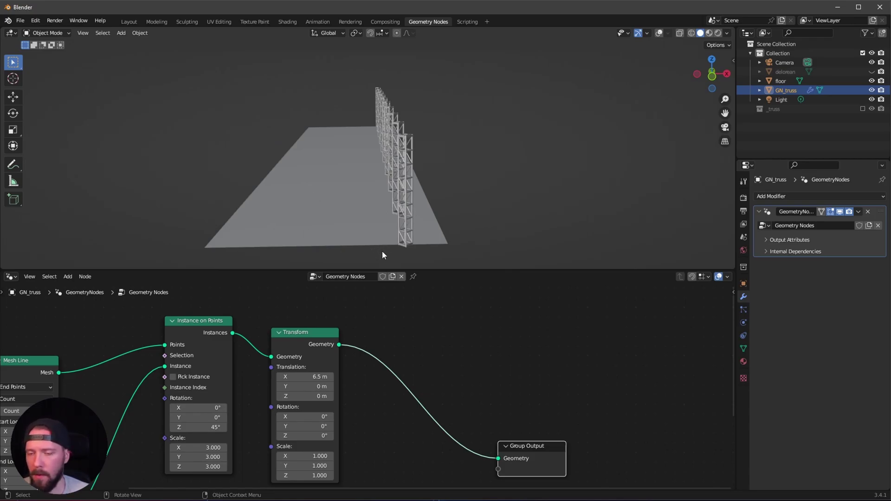
Step: Insert a Join Geometry node between Transform and Group Output, and move Group Output further away to make room
key("shift+a")
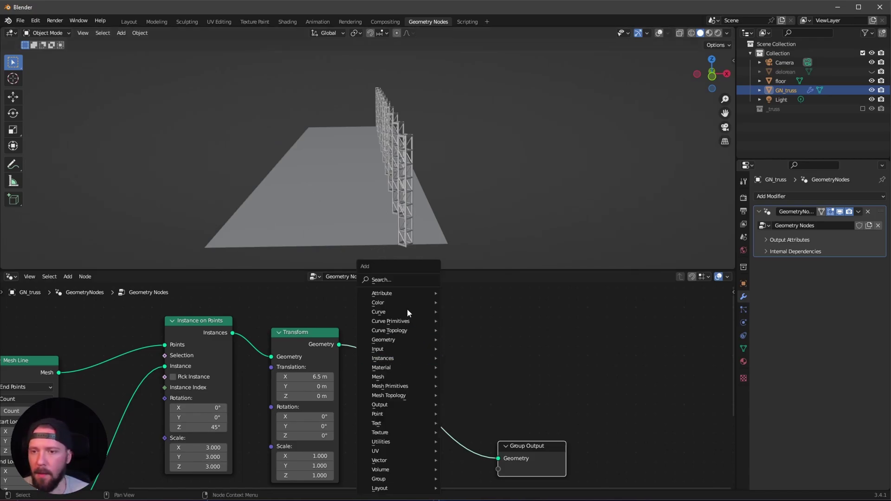
left_click(399, 282)
type("join")
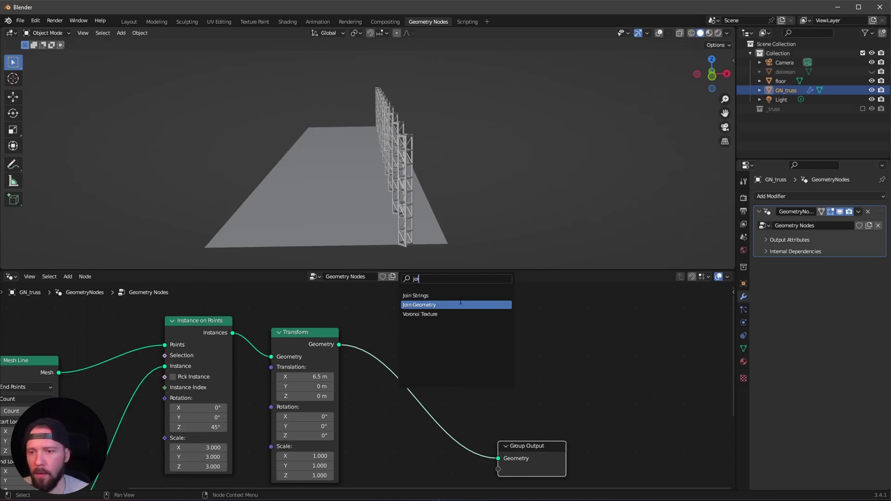
left_click(445, 304)
left_click(443, 398)
left_click_drag(542, 369, 500, 333, "alt")
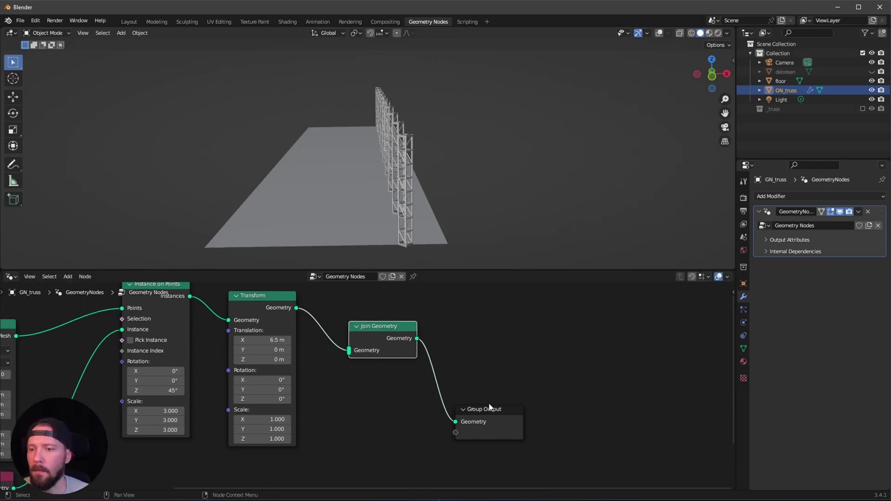
left_click_drag(490, 406, 576, 398)
left_click(420, 398)
left_click_drag(411, 398, 391, 409, "ctrl+alt")
left_click_drag(389, 342, 414, 341)
Step: Duplicate the Transform node, feed it from the first Transform's output and connect it to Join Geometry
left_click(281, 323)
key("shift+d")
left_click(377, 398)
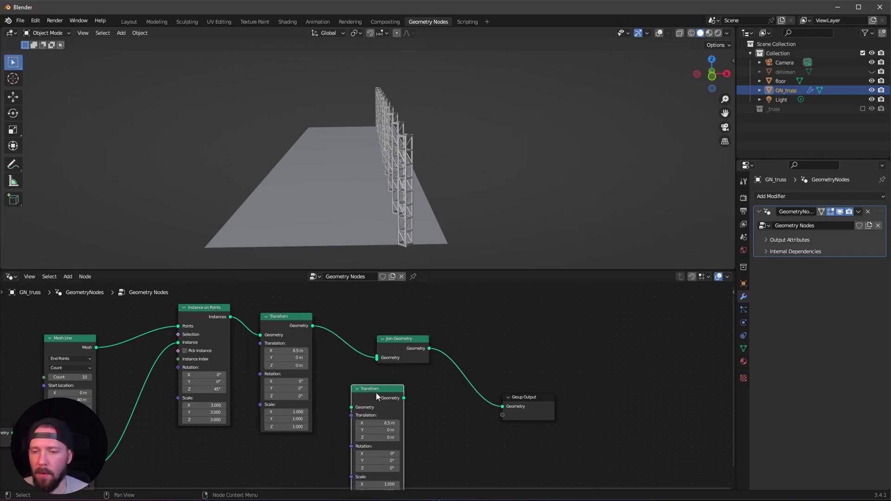
middle_click_drag(362, 363, 341, 357)
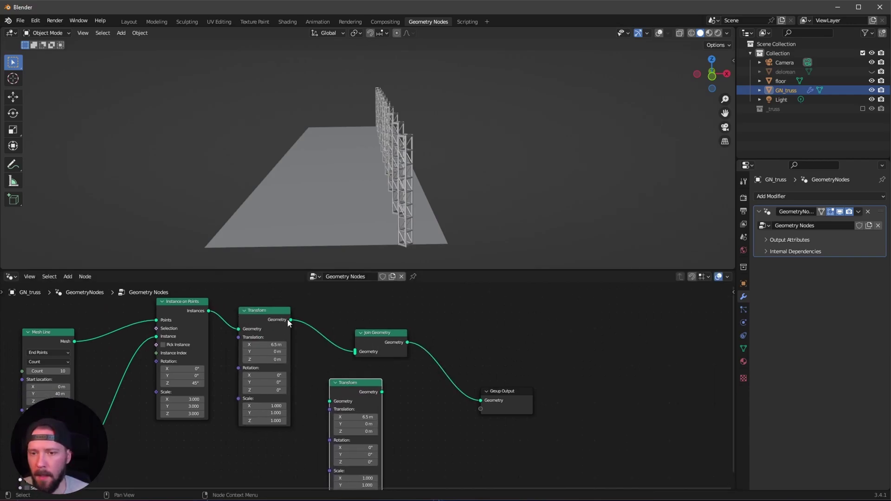
left_click_drag(290, 320, 426, 328)
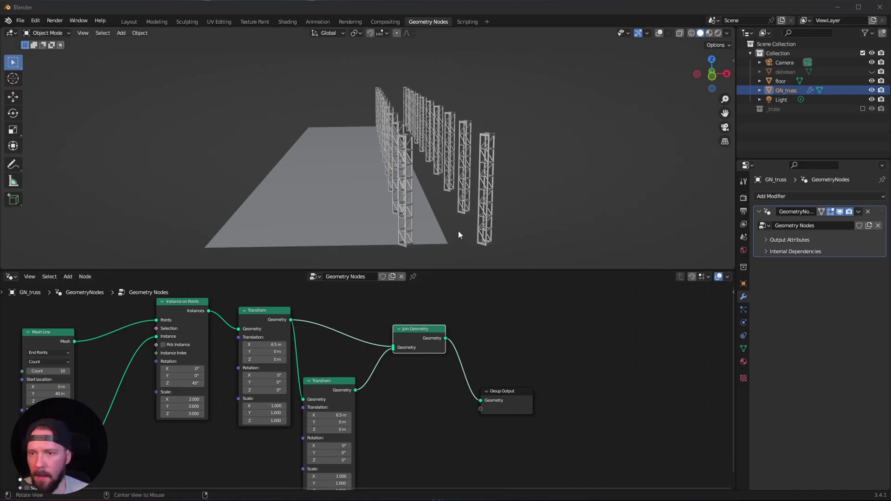
middle_click_drag(429, 231, 422, 208)
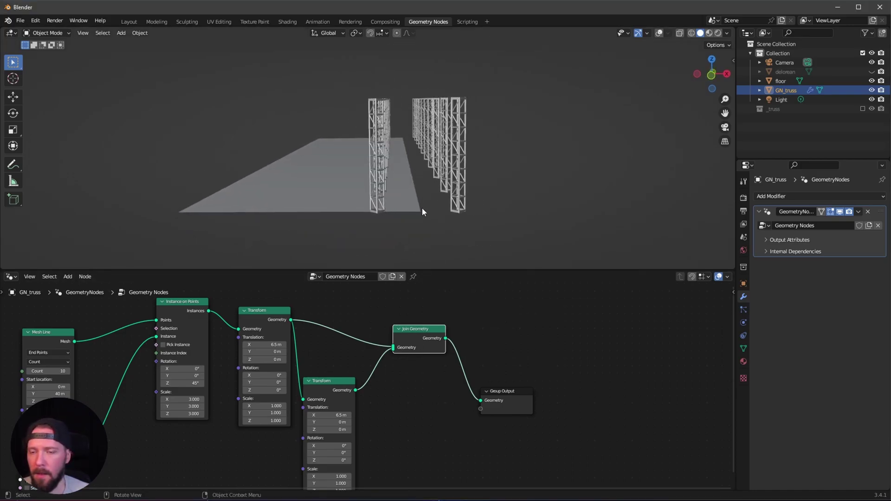
Step: Set the second Transform node's X translation to 0 m and X scale to -1 to mirror the truss row across the floor
middle_click_drag(389, 426, 423, 385)
scroll(443, 380, "up", 3)
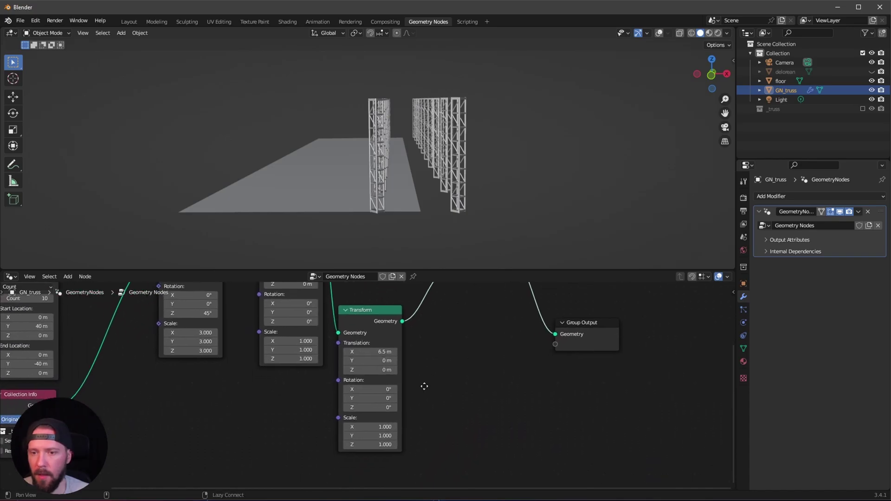
left_click(371, 353)
type("0")
key("Return")
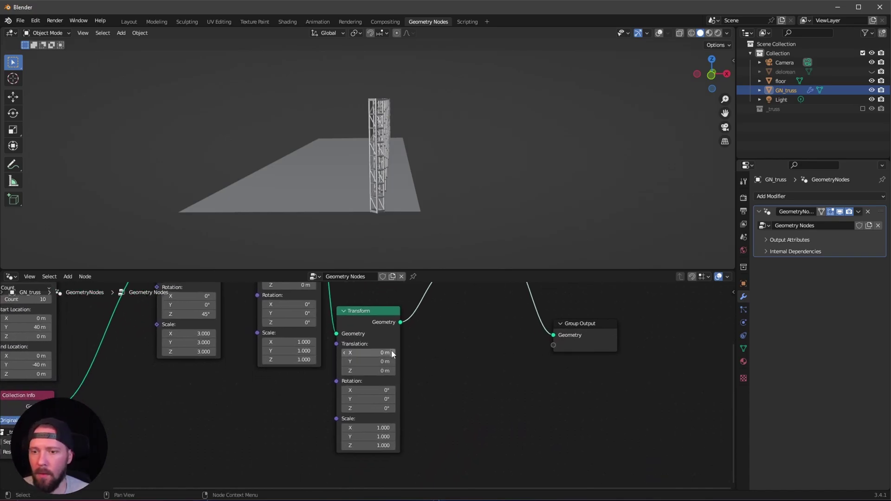
left_click(373, 428)
type("-1")
key("Return")
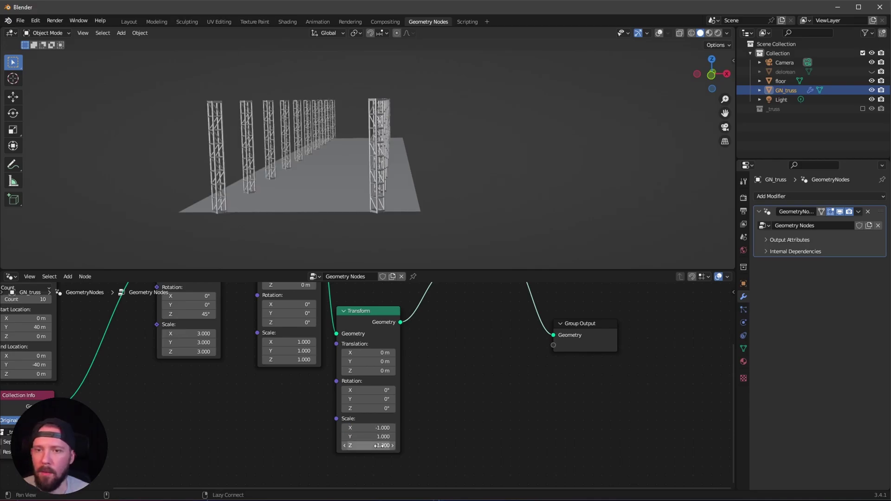
middle_click_drag(374, 216, 368, 213)
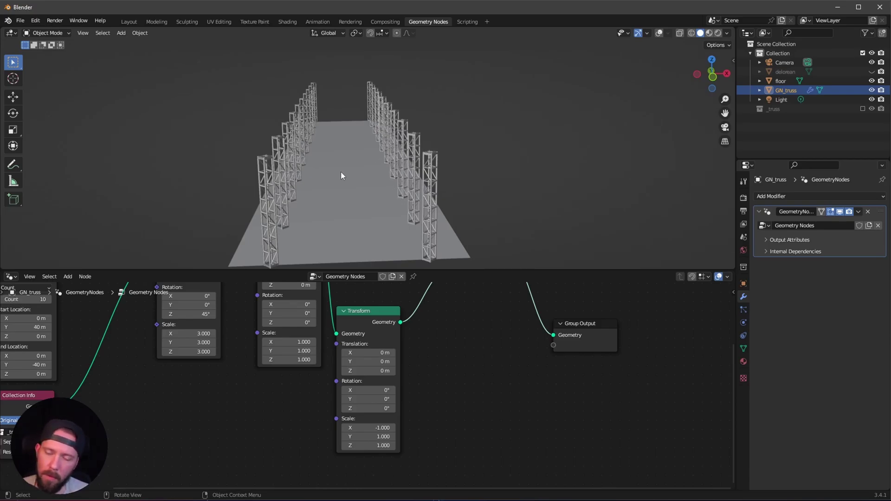
middle_click_drag(582, 177, 584, 175)
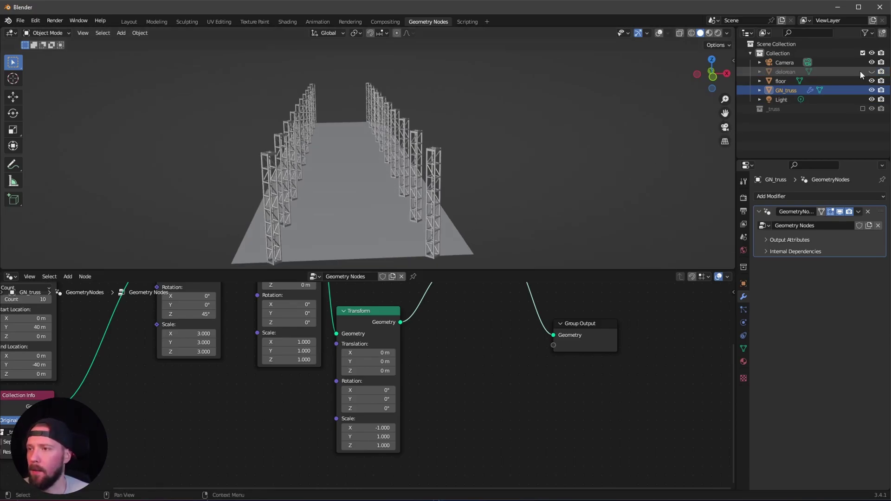
Step: Switch to the Layout workspace and re-enable the _truss collection in the view layer
left_click(129, 21)
middle_click_drag(403, 189, 456, 193)
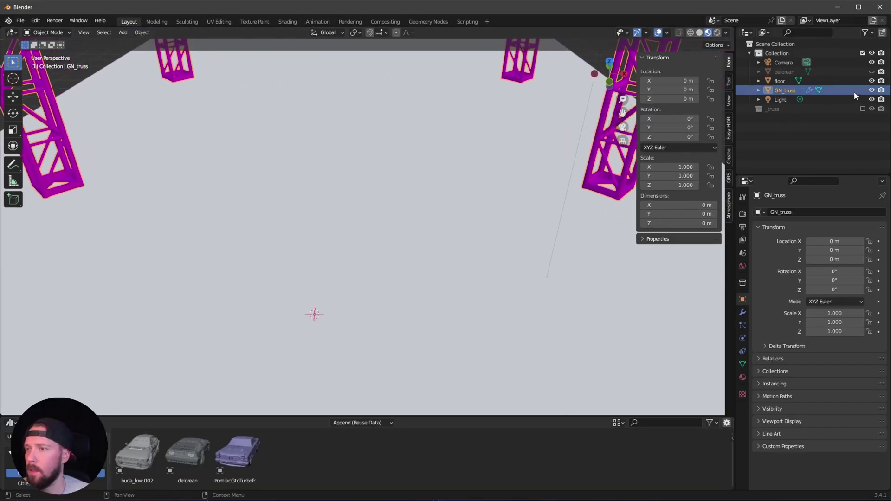
left_click(863, 109)
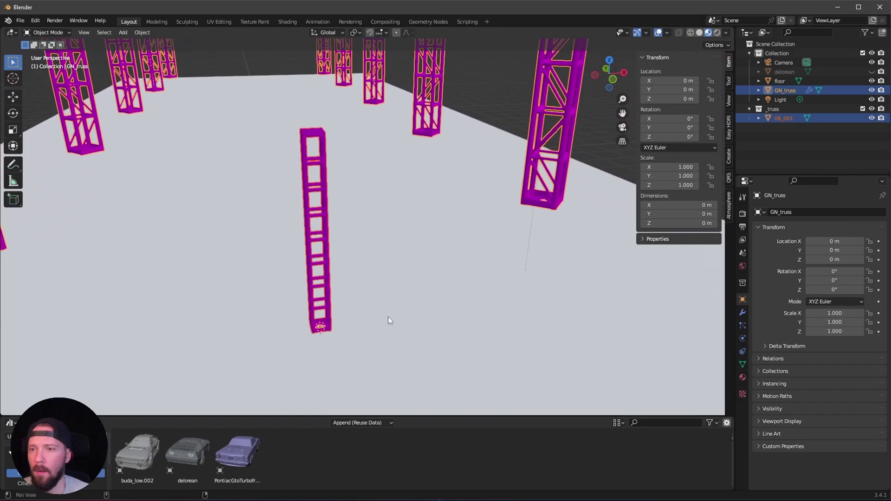
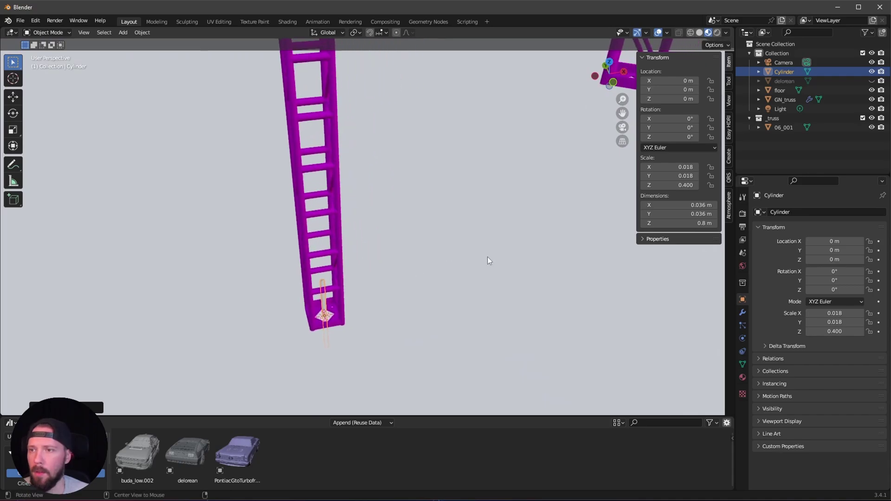
Step: Move the Cylinder object into the _truss collection
left_click_drag(785, 71, 777, 119)
middle_click_drag(500, 186, 497, 251, "shift")
middle_click_drag(535, 197, 561, 163)
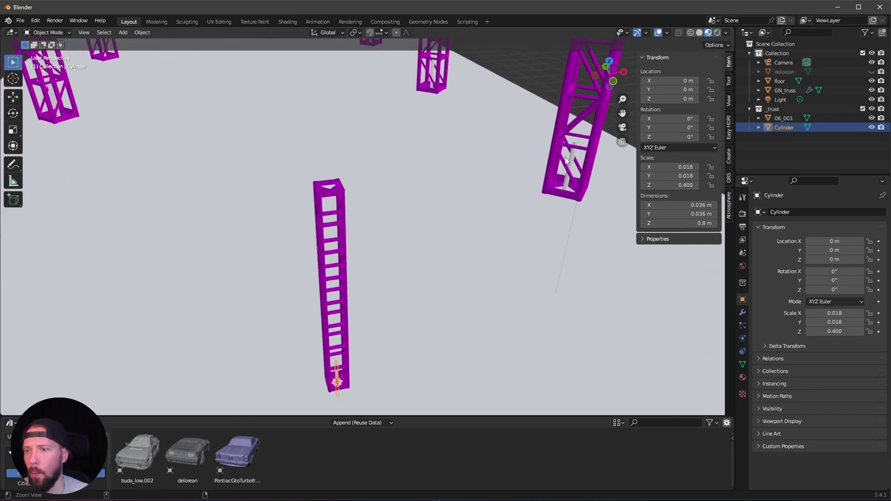
Step: Switch the viewport to solid shading with MatCap lighting and Random object colours
left_click(699, 32)
left_click(725, 32)
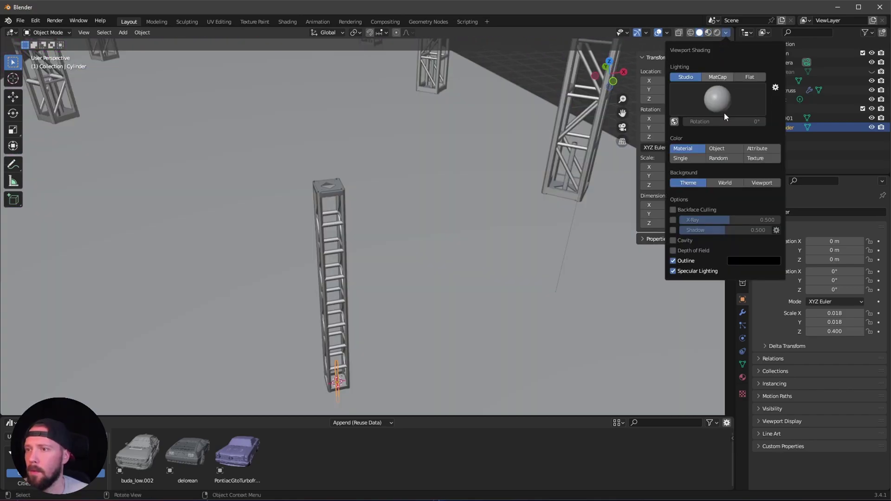
left_click(717, 76)
left_click(718, 148)
mouse_move(438, 302)
middle_mouse_down()
mouse_move(419, 294)
mouse_move(445, 269)
middle_mouse_up()
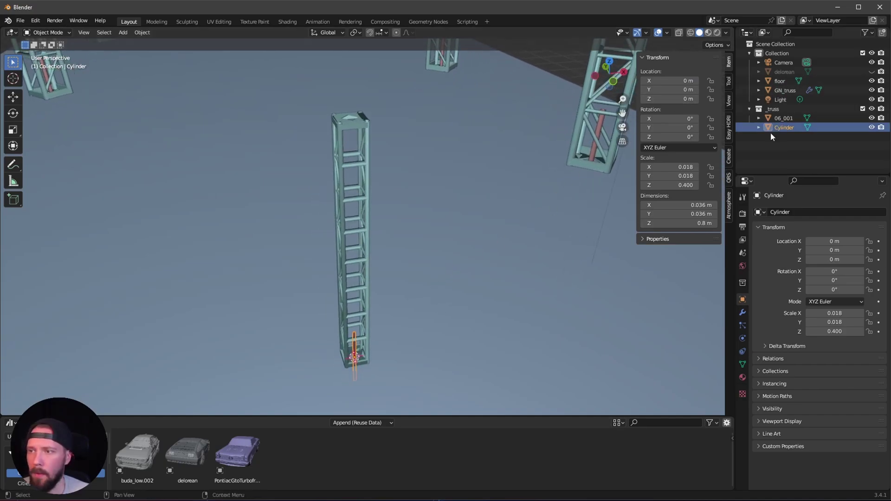
Step: Move the cylinder out beside the truss's lower corner, to about X -0.14 m, Y 0.16 m, Z 0.20 m
key("g")
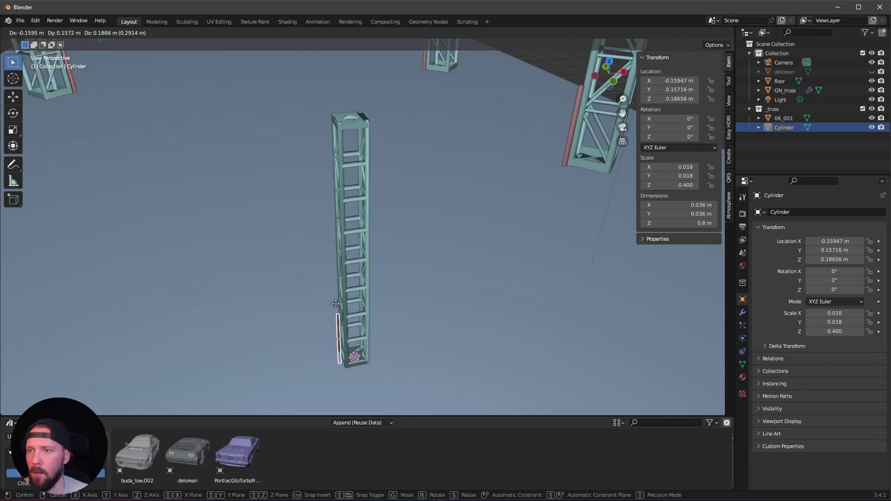
left_click(337, 305)
middle_click_drag(583, 139, 490, 152)
left_click_drag(436, 260, 408, 274, "alt+shift")
mouse_move(408, 279)
middle_mouse_down()
mouse_move(440, 292)
mouse_move(413, 325)
mouse_move(393, 277)
middle_mouse_up()
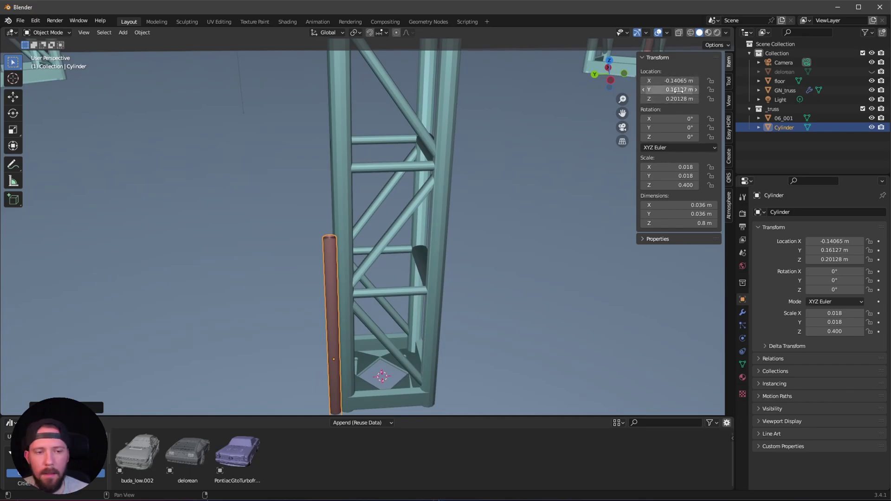
Step: Set the cylinder's Z location to 0.43 m
middle_click_drag(439, 263, 420, 286)
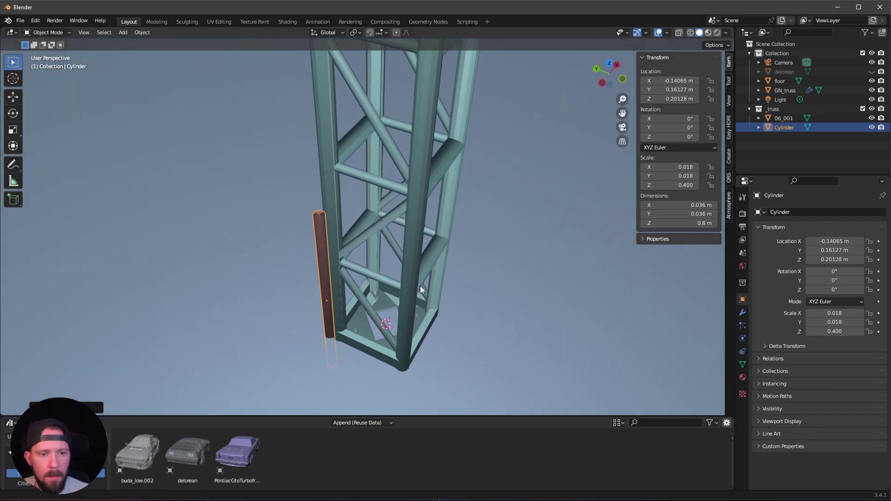
left_click(687, 99)
type(".43")
key("Return")
Step: In top view, move the cylinder just outside the truss's corner tube, to about X -0.152 m and Y 0.156 m
middle_click_drag(438, 255, 522, 300)
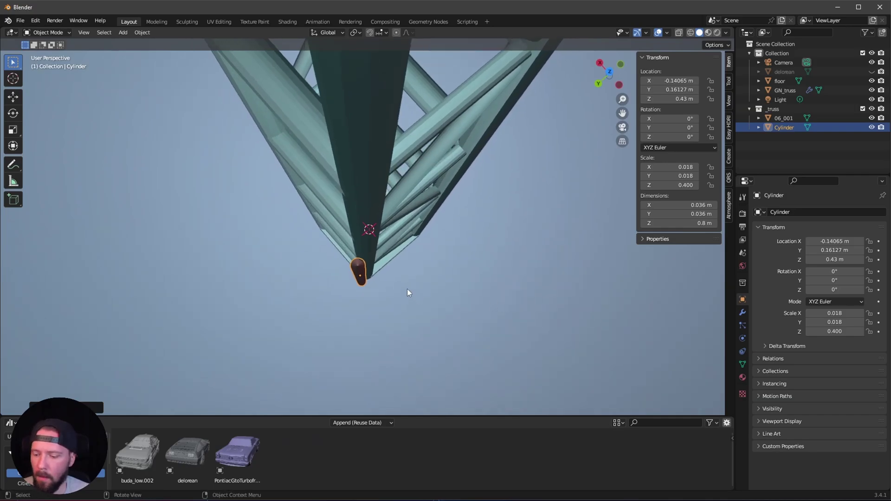
key("KP_7")
scroll(401, 245, "up", 4)
scroll(439, 221, "up", 2)
key("g")
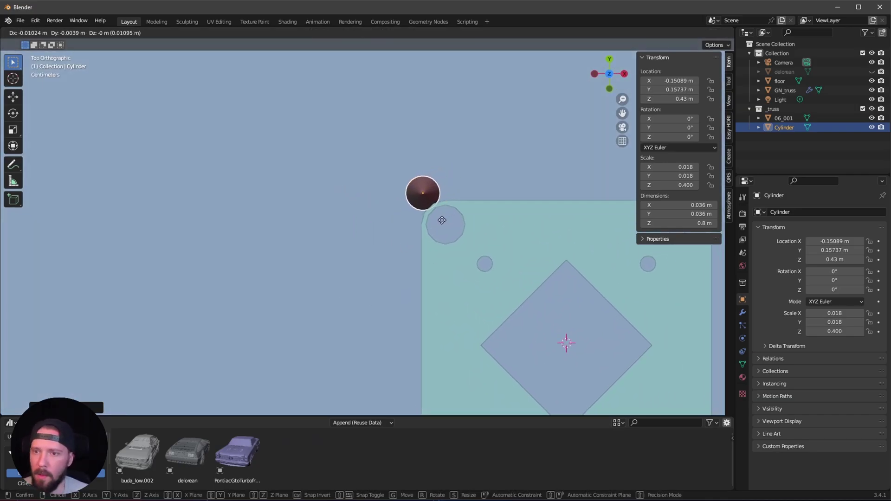
left_click(440, 221)
Step: Unhide the delorean object and exclude the _truss collection from the view layer
middle_click_drag(442, 247, 524, 191)
middle_click_drag(216, 245, 478, 273)
left_click(871, 72)
middle_click_drag(478, 274, 445, 302, "ctrl")
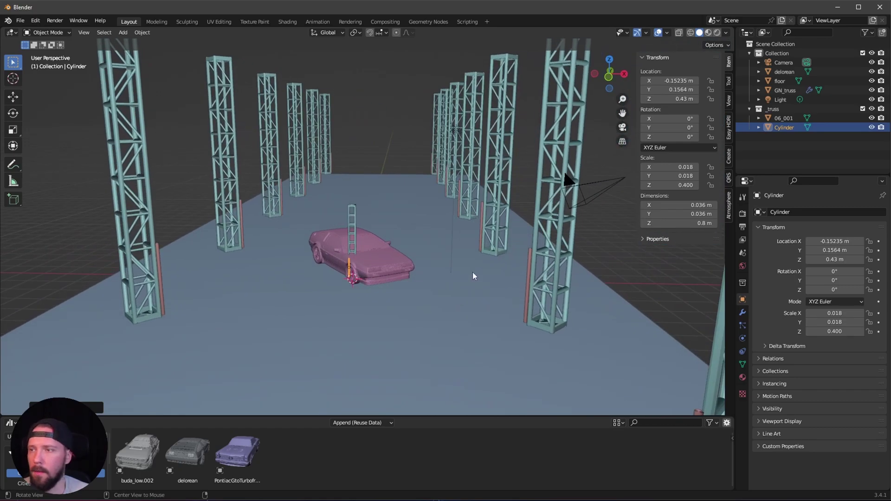
scroll(465, 278, "up", 2)
left_click(862, 109)
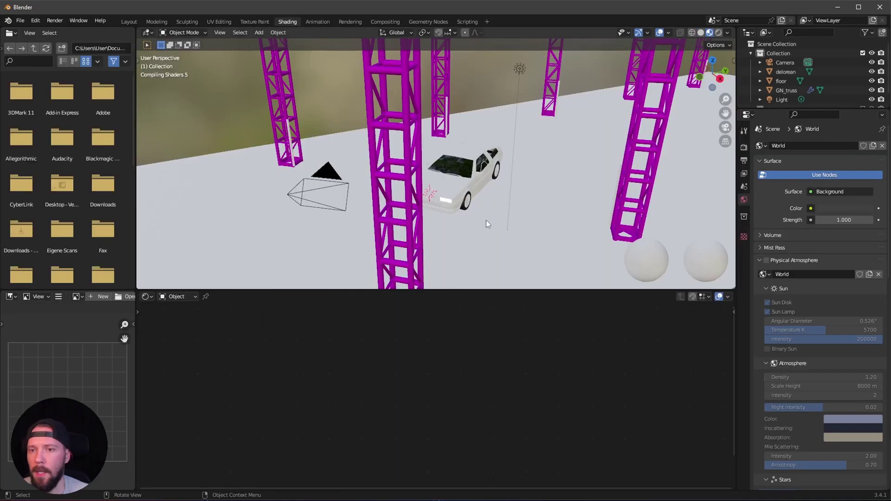
Step: In the Shading workspace, give the floor a new material named M_floor
mouse_move(457, 238)
middle_mouse_down()
mouse_move(452, 232)
mouse_move(446, 245)
mouse_move(443, 223)
middle_mouse_up()
left_click(444, 223)
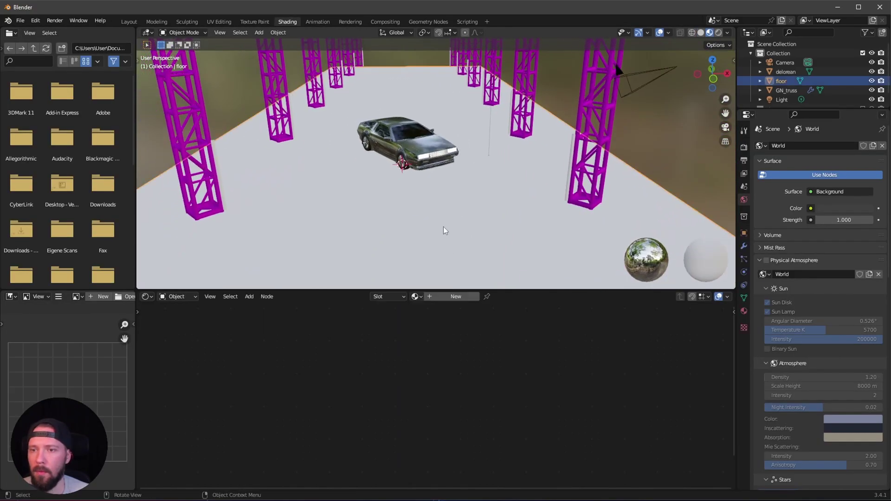
left_click(454, 297)
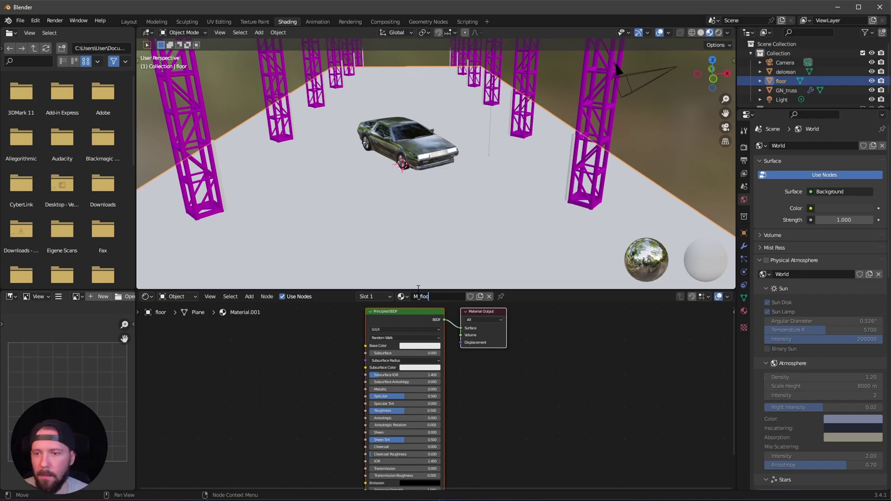
scroll(397, 337, "down", 1)
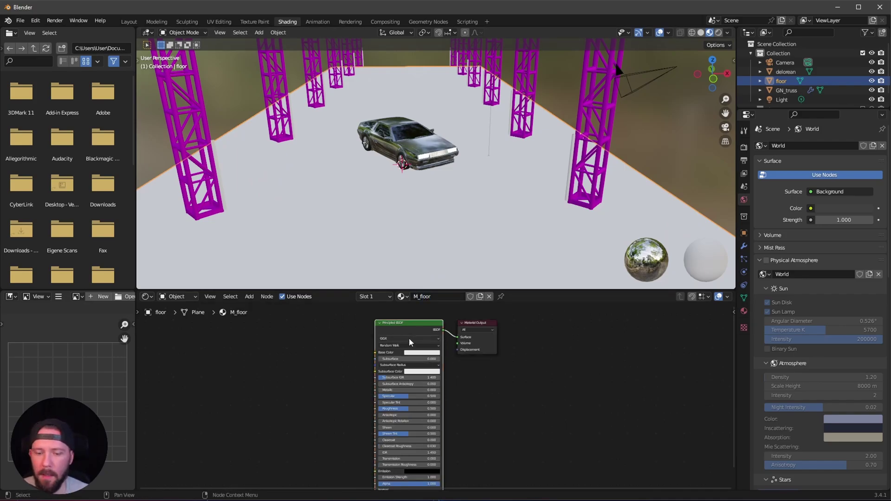
Step: Run Node Wrangler's Principled Texture Setup on the Principled BSDF with the roughness, normal and albedo images from Footage\ConcretePolished
key("ctrl+shift+t")
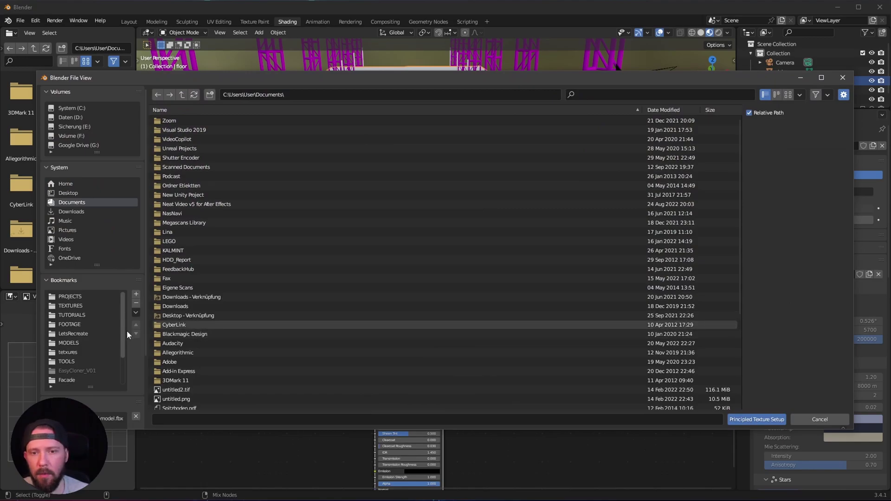
left_click(85, 381)
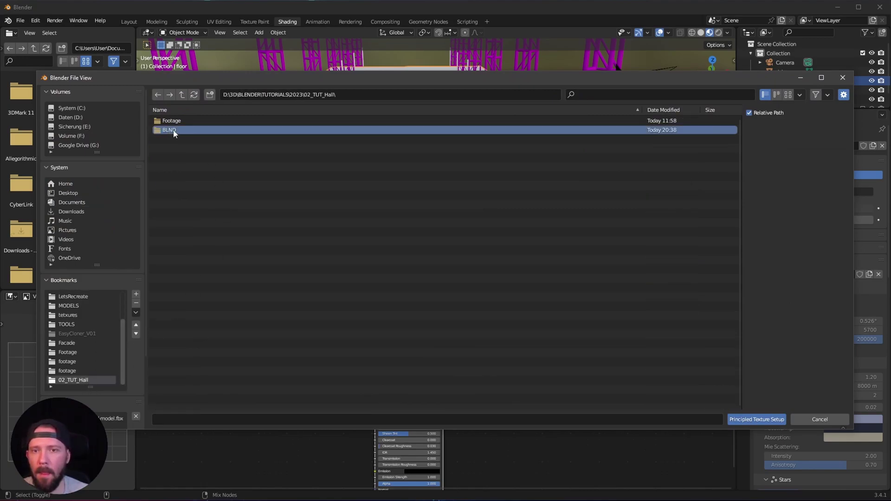
left_click(186, 121)
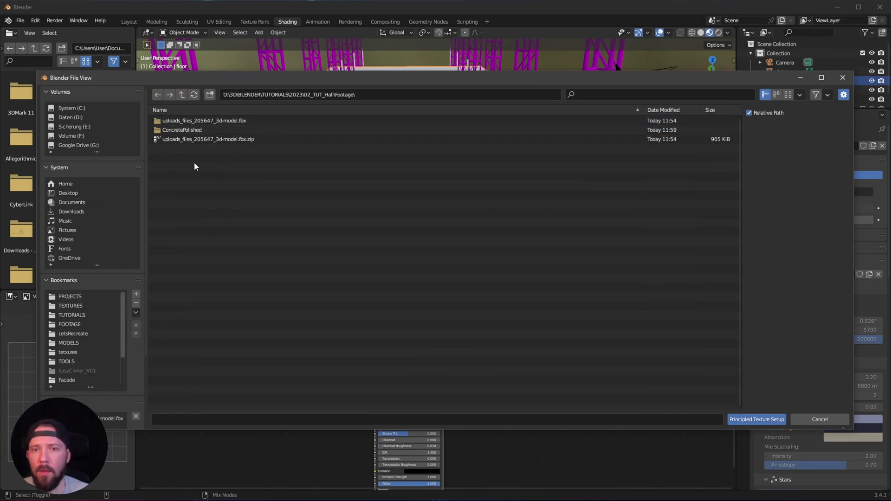
double_click(186, 130)
left_click_drag(268, 199, 235, 115)
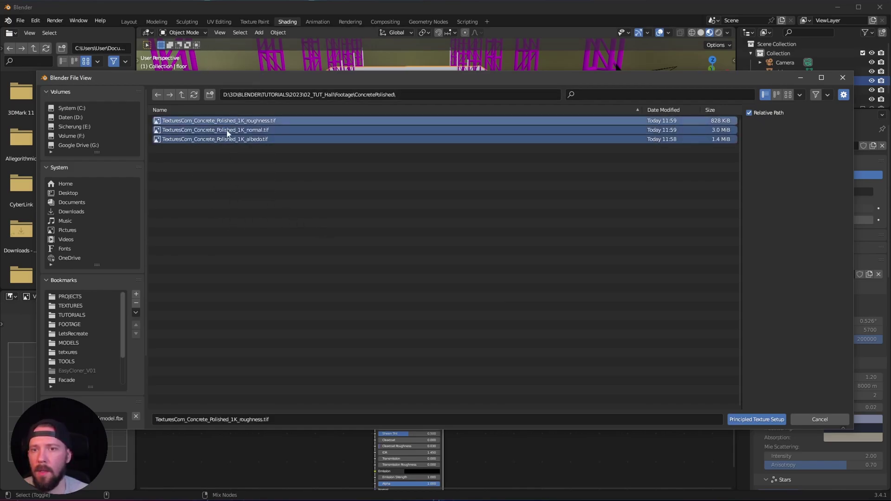
left_click(787, 95)
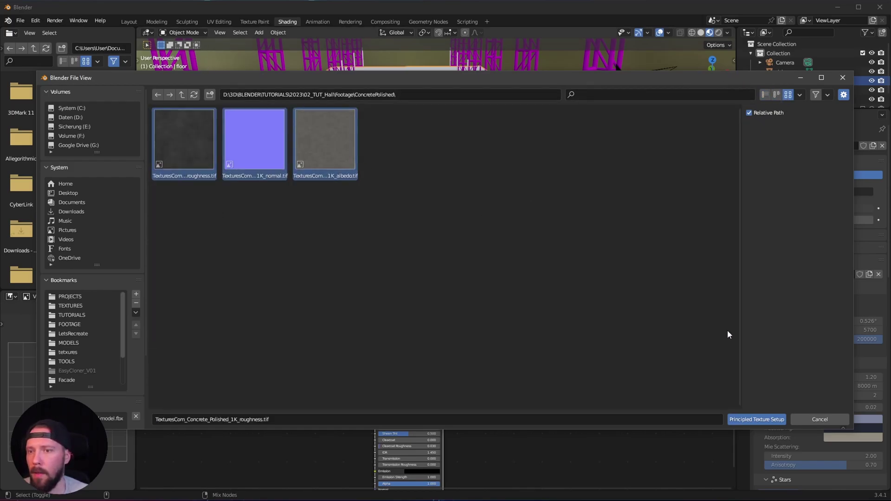
left_click(761, 421)
middle_click_drag(493, 409, 543, 421)
scroll(455, 407, "up", 3)
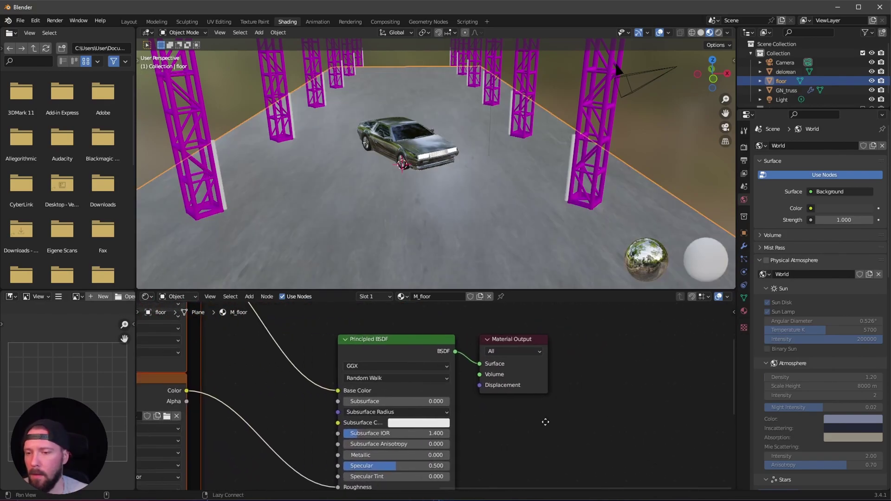
Step: Look up the Node Wrangler add-on in the preferences, and reopen the Principled Texture Setup file browser without importing anything
left_click(378, 348)
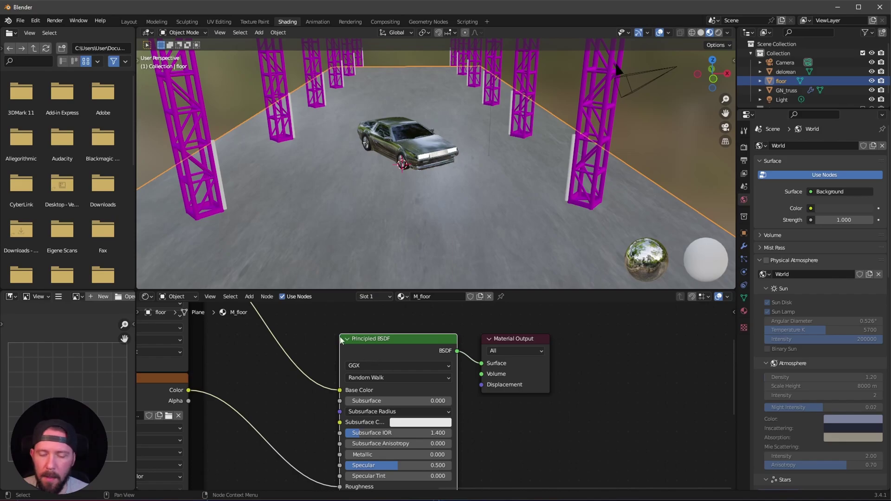
left_click(36, 20)
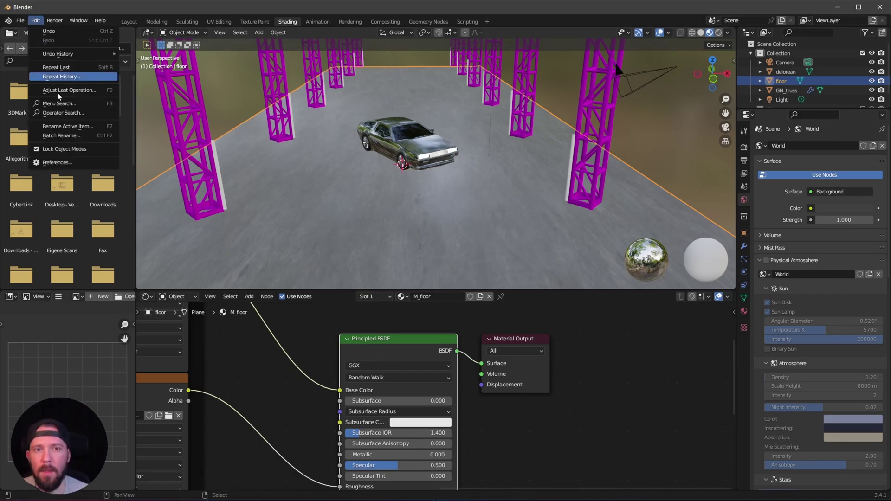
left_click(51, 165)
left_click(0, 123)
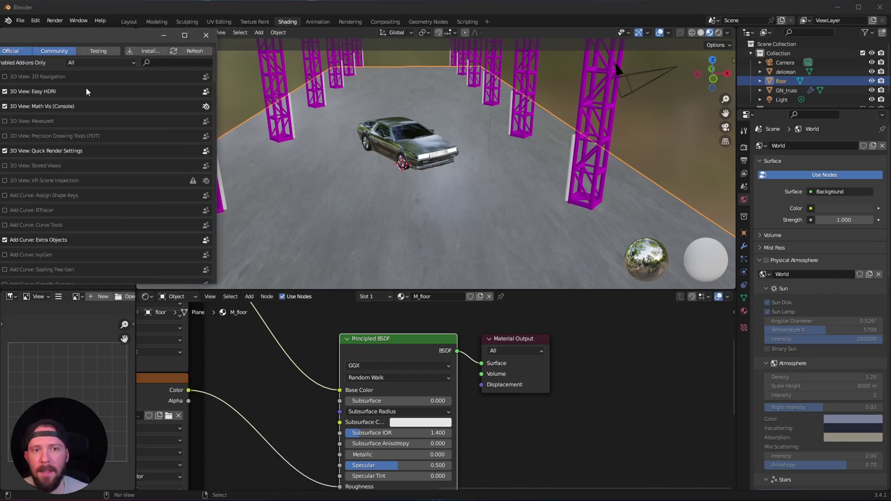
type("wran")
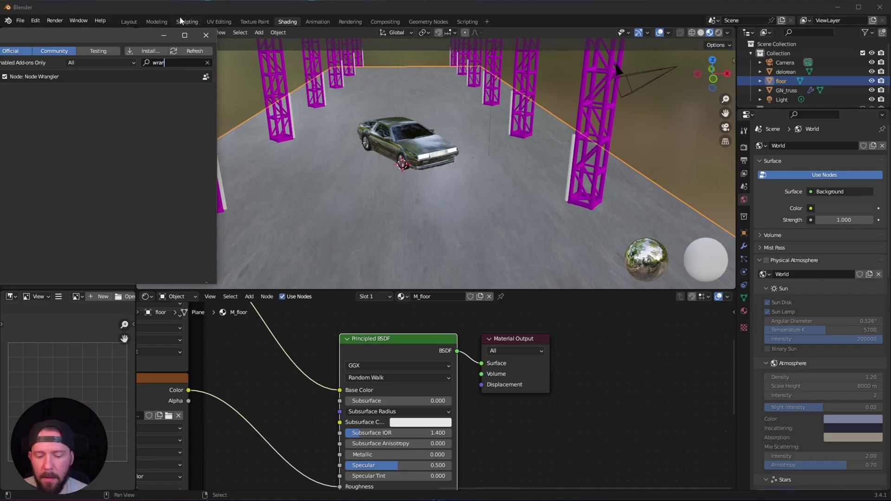
type("gerwr")
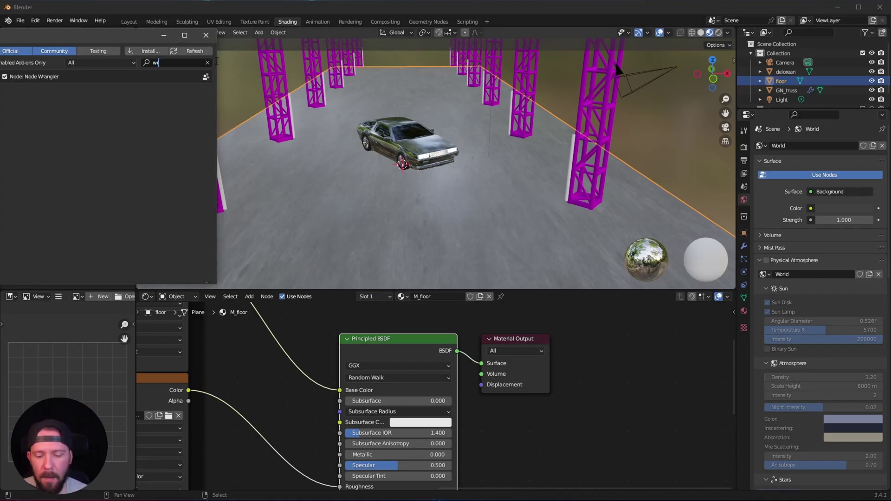
left_click_drag(171, 35, 375, 60)
left_click(410, 60)
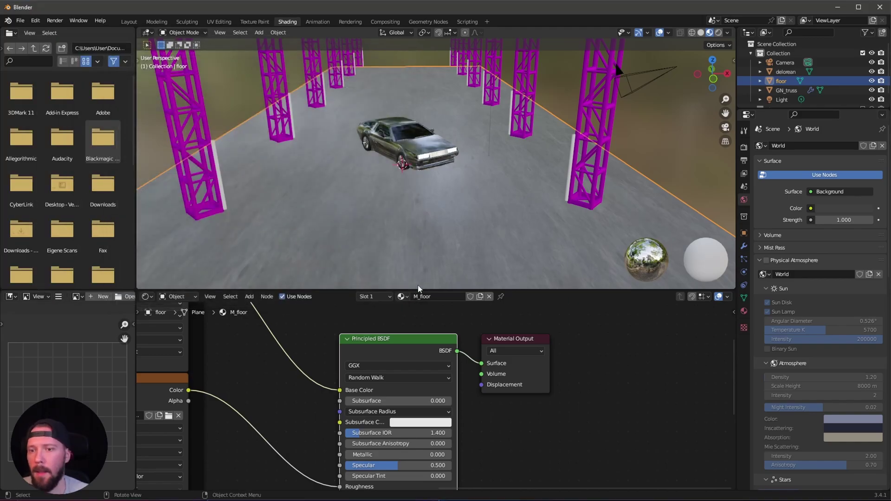
key("ctrl+shift+t")
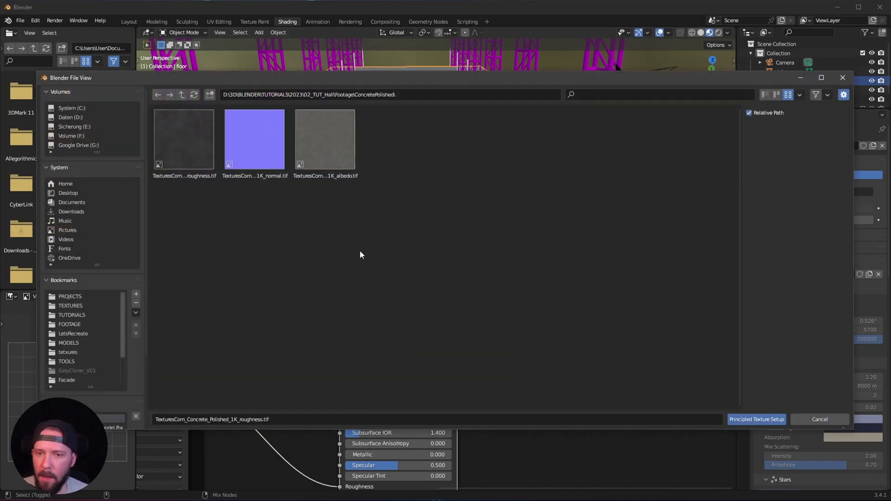
key("Escape")
Step: Examine the Mapping, image texture and Normal Map nodes feeding the M_floor Principled BSDF
left_click_drag(464, 373, 532, 387, "alt")
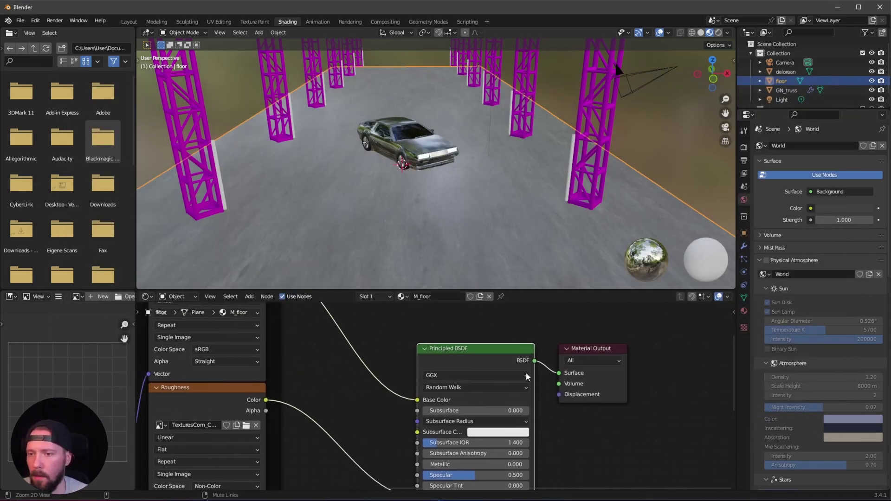
scroll(438, 401, "down", 11)
left_click_drag(364, 423, 388, 389, "alt")
left_click(430, 334)
mouse_move(289, 433)
left_mouse_down("alt")
mouse_move(332, 433)
mouse_move(294, 435)
left_mouse_up("alt")
scroll(374, 408, "up", 5)
left_click_drag(374, 409, 345, 417, "alt")
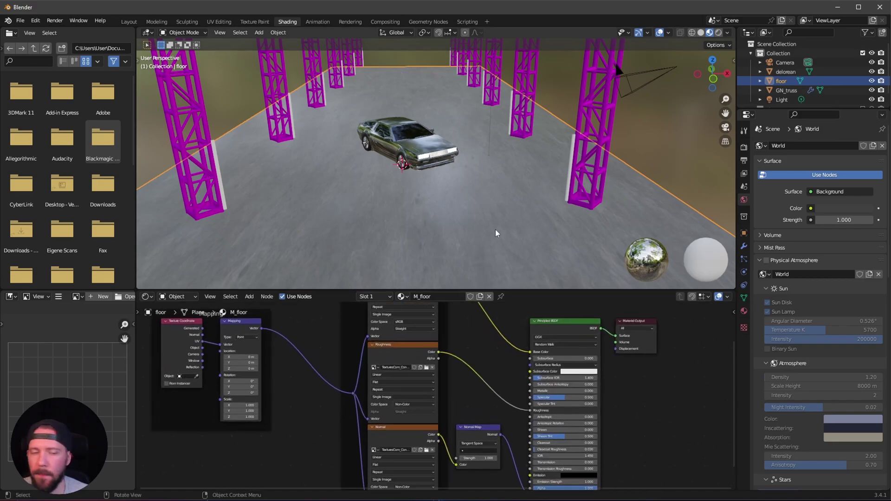
Step: Switch the viewport to rendered shading and enlarge the outliner to list the whole scene
key("z")
left_click(504, 171)
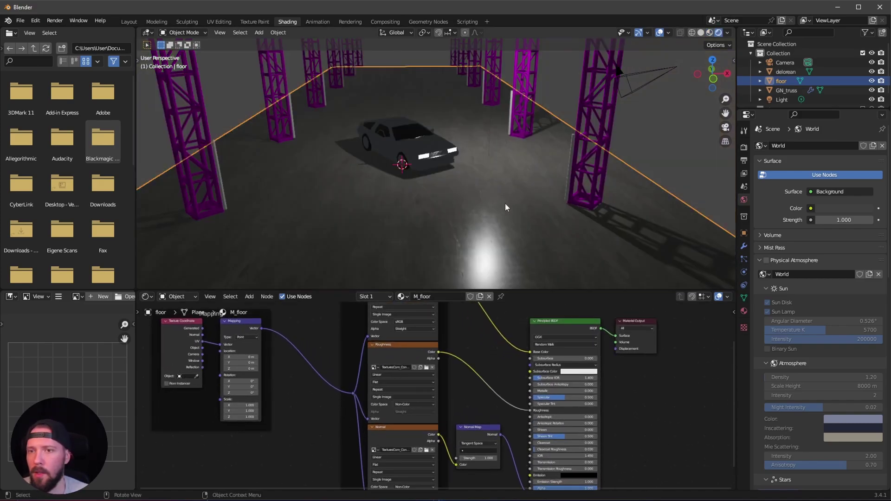
left_click_drag(791, 110, 787, 153)
Step: Toggle the Light's viewport visibility off and on to compare the scene with and without it
left_click(871, 100)
left_click(871, 100)
left_click(871, 101)
left_click(871, 100)
middle_click_drag(402, 247, 405, 240)
Step: Set the M_floor Mapping node's scale to X 4 and Y 16
scroll(406, 240, "up", 1)
scroll(295, 404, "up", 3)
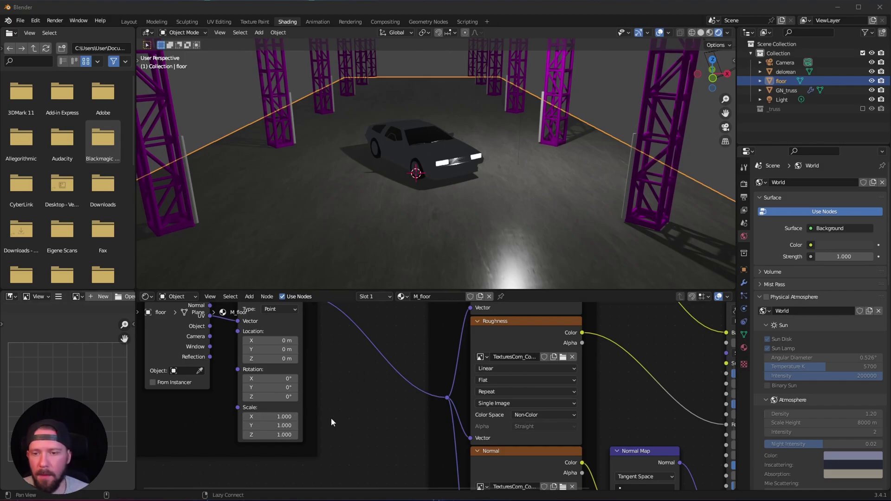
left_click(284, 416)
type("4")
key("Tab")
type("16")
key("Return")
middle_click_drag(456, 261, 537, 188)
middle_click_drag(471, 211, 516, 233)
Step: Insert a ColorRamp node between the Roughness texture's colour output and the Principled BSDF's Roughness input
middle_click_drag(415, 351, 361, 361)
left_click_drag(361, 361, 317, 347, "alt")
left_click_drag(381, 388, 388, 390, "alt")
left_click_drag(419, 345, 385, 356, "alt")
key("shift+a")
type("ramp")
left_click(415, 373)
left_click(408, 374)
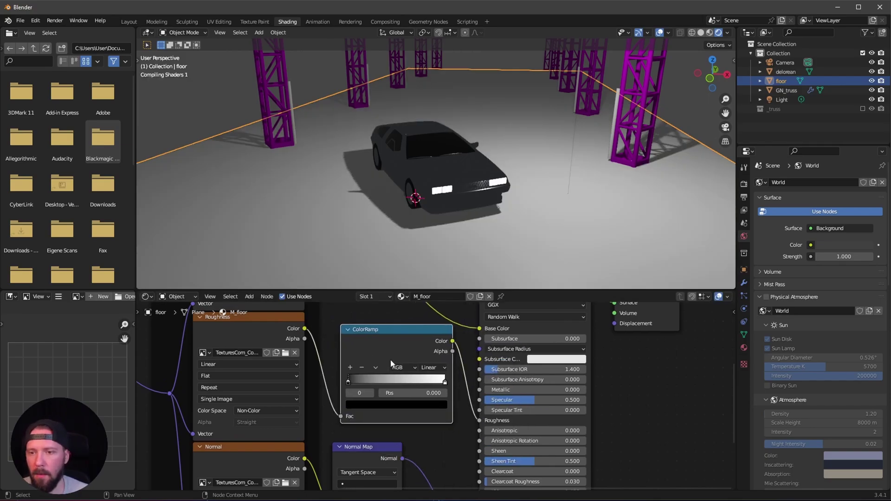
Step: Enable Ambient Occlusion, Bloom and Screen Space Reflections in the Eevee render settings
left_click(743, 184)
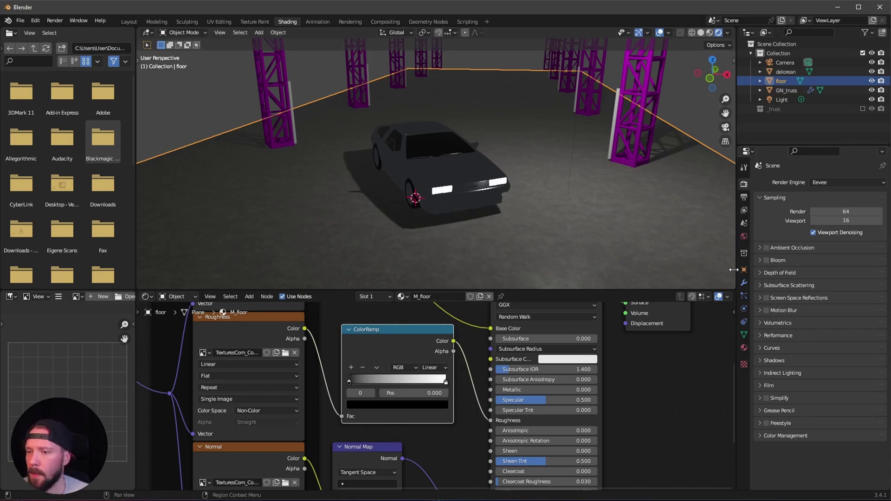
left_click(766, 261)
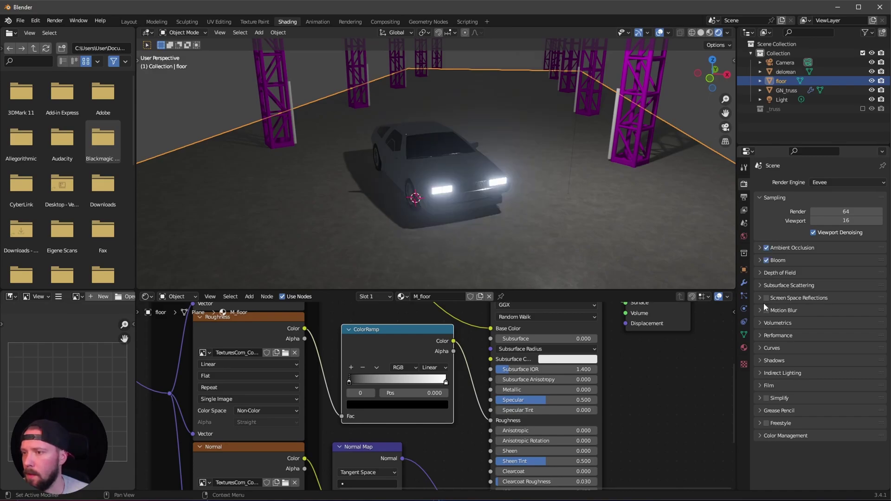
left_click(765, 299)
mouse_move(538, 231)
left_mouse_down("alt")
mouse_move(553, 227)
mouse_move(522, 231)
left_mouse_up("alt")
middle_click_drag(523, 231, 531, 233)
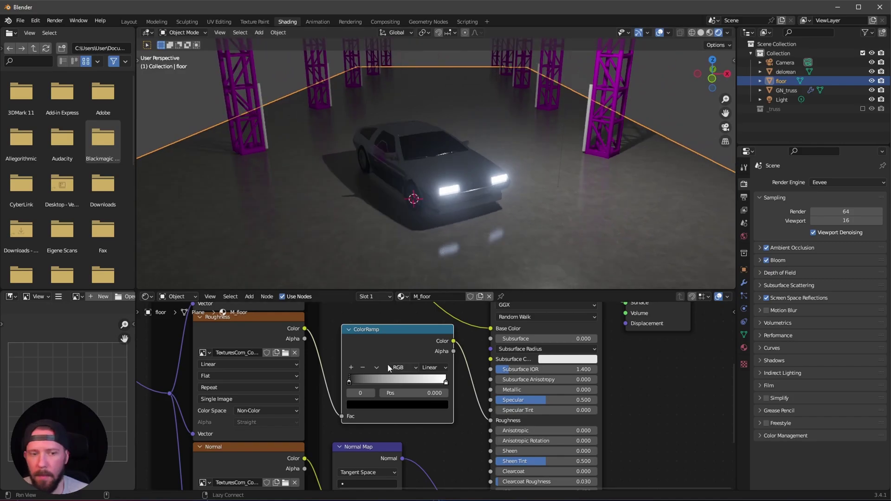
scroll(434, 399, "up", 2)
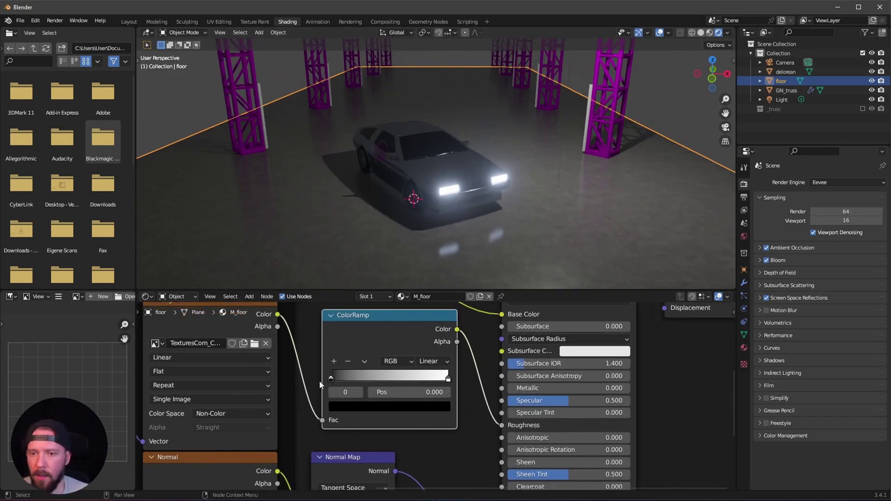
Step: Tighten the floor roughness ColorRamp by moving the black stop inward and the white stop to position 0.286
mouse_move(331, 380)
left_mouse_down()
mouse_move(349, 379)
mouse_move(336, 374)
left_mouse_up()
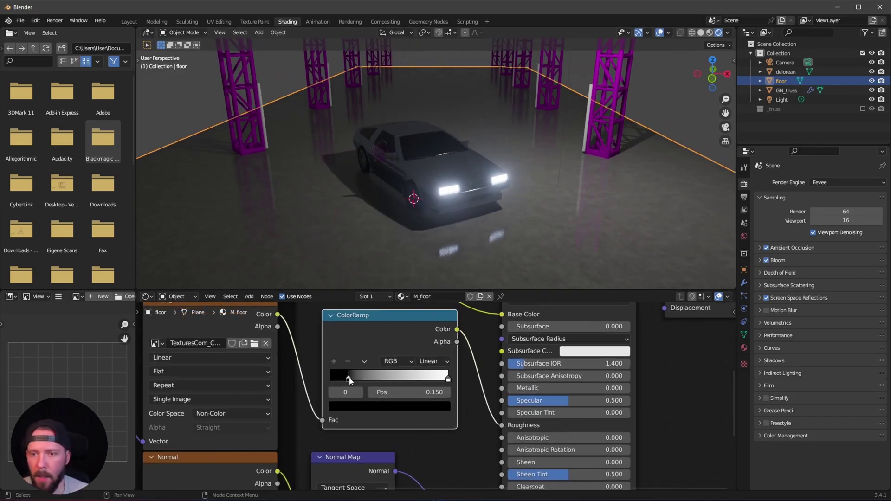
left_click_drag(448, 380, 361, 382)
middle_click_drag(481, 224, 475, 240)
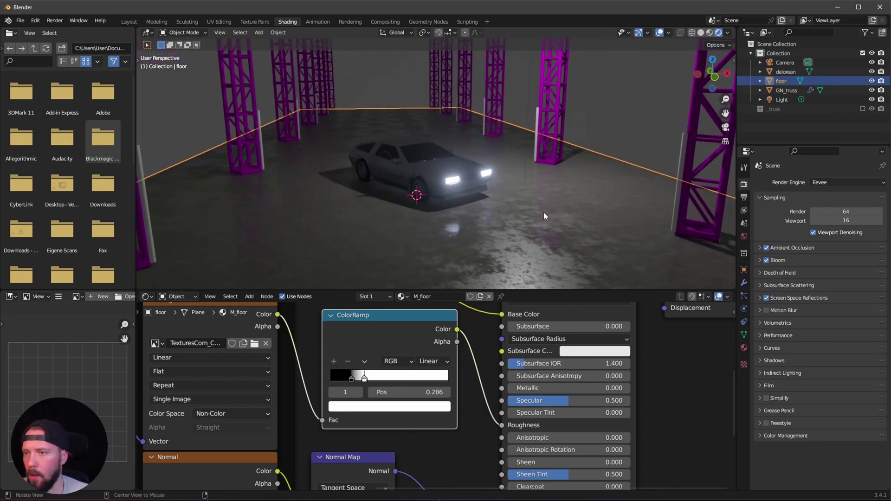
Step: Enable the _truss collection, select the 06_001 truss and delete the image texture node from its METAL_TRUSS material
left_click(862, 108)
left_click(784, 126)
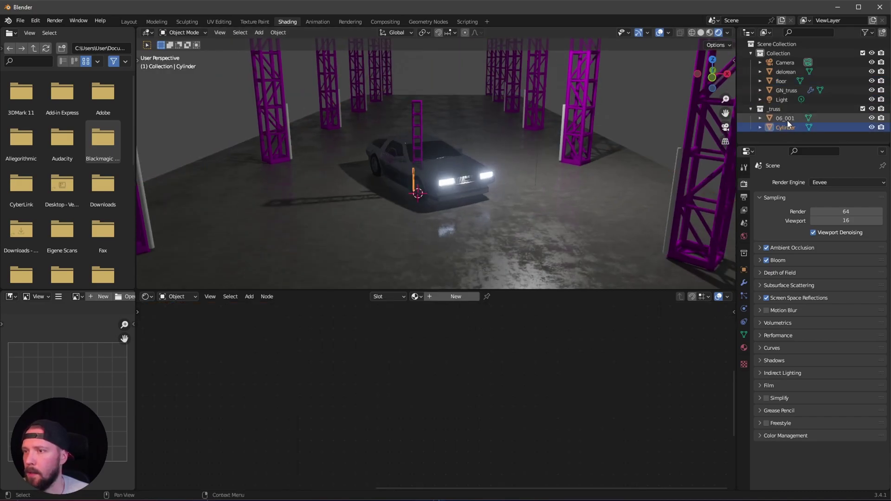
left_click(785, 118)
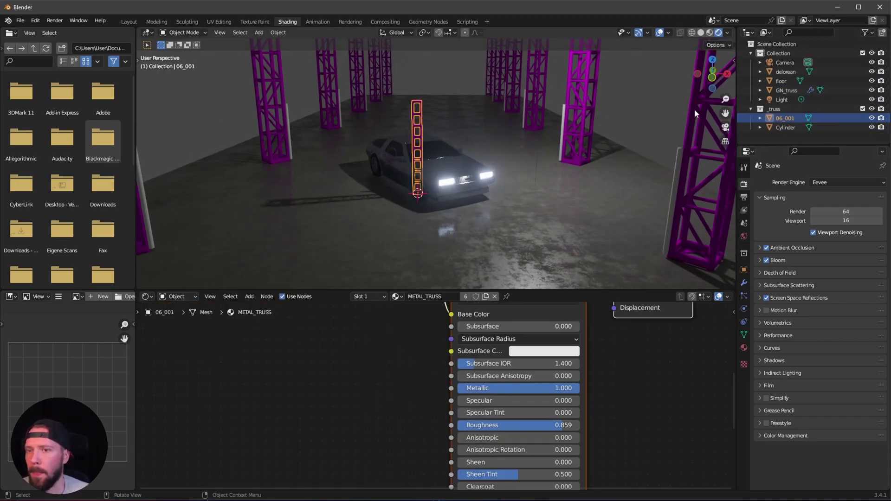
middle_click_drag(500, 212, 528, 244)
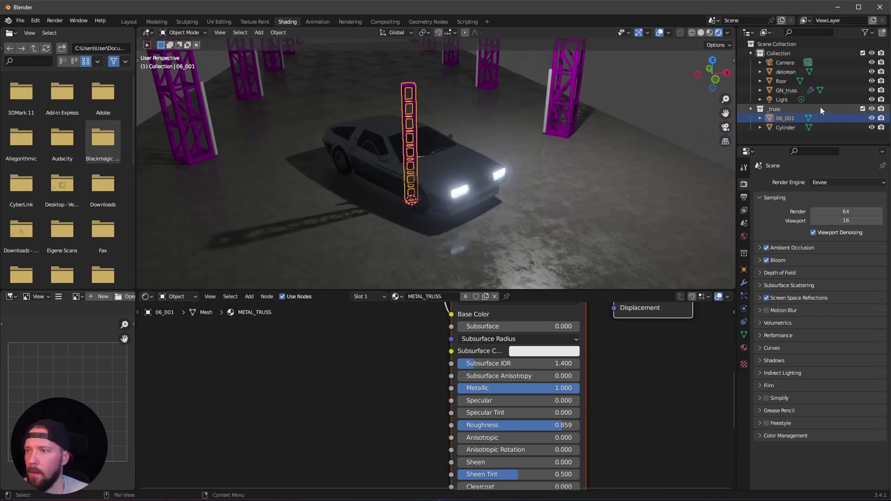
scroll(371, 414, "down", 6)
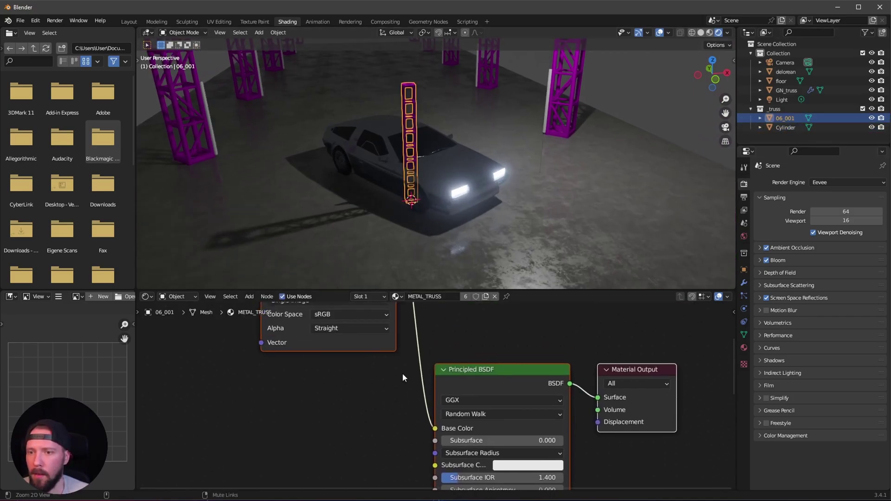
left_click(405, 346)
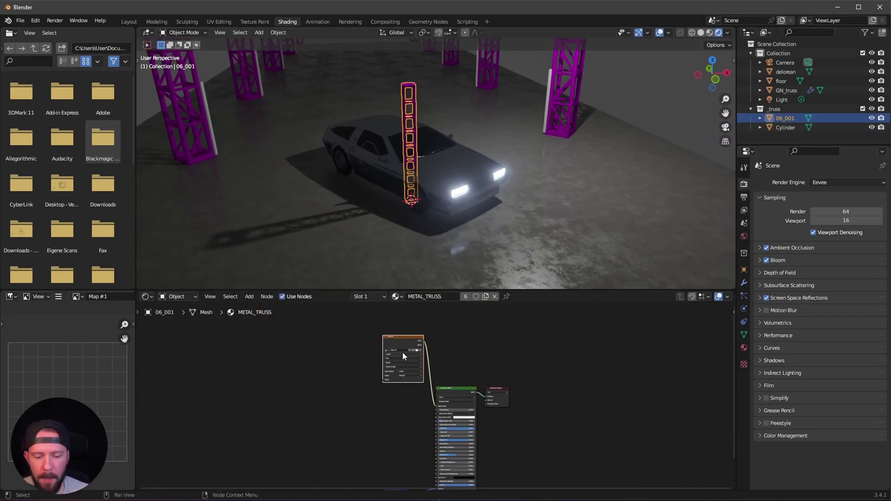
key("x")
middle_click_drag(376, 392, 447, 334)
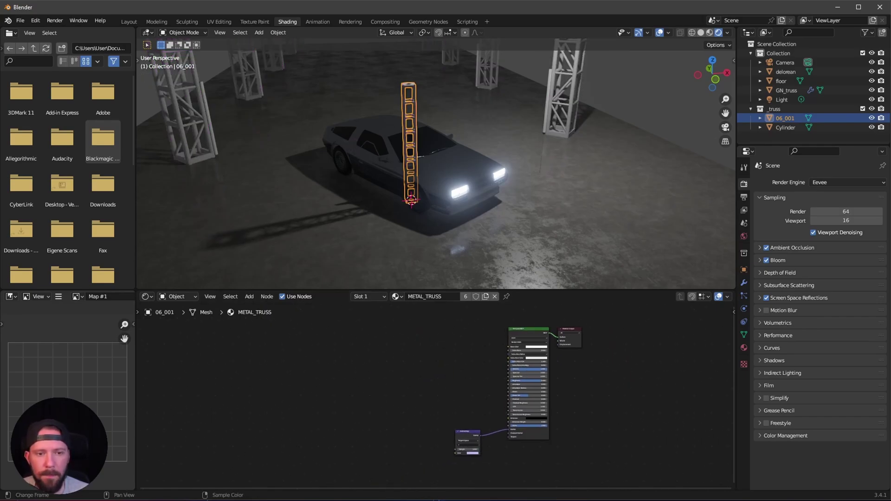
Step: Hide the delorean object in the viewport to isolate the truss
middle_click_drag(515, 179, 501, 139)
mouse_move(459, 184)
middle_mouse_down()
mouse_move(433, 186)
mouse_move(443, 187)
middle_mouse_up()
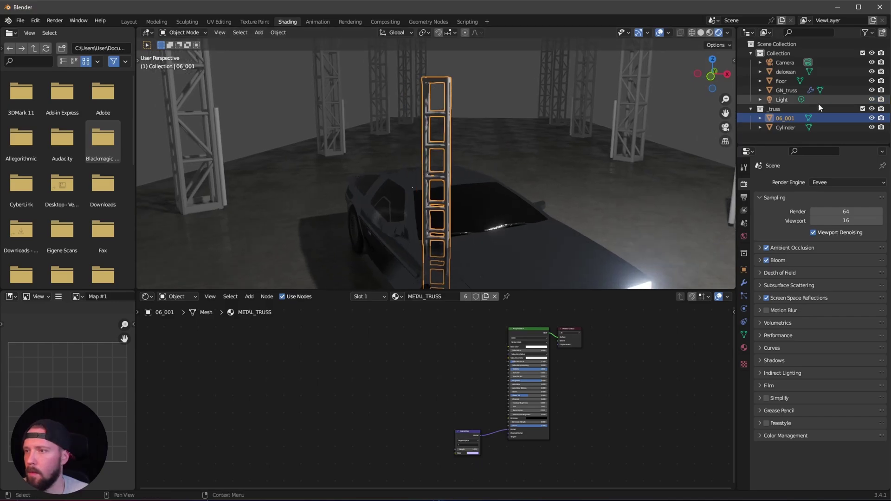
left_click(871, 72)
scroll(540, 196, "up", 3)
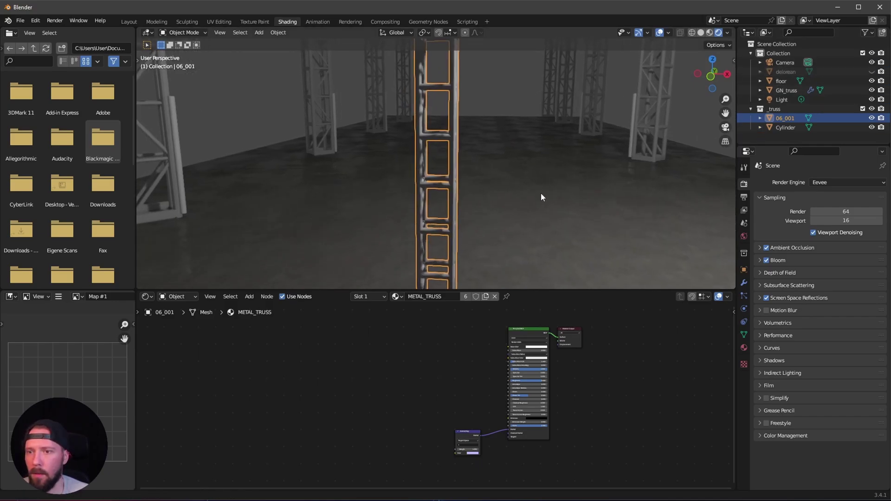
Step: Set the viewport to Material Preview shading and shade the 06_001 truss smooth
key("z")
mouse_move(488, 217)
middle_mouse_down()
mouse_move(504, 227)
mouse_move(472, 241)
mouse_move(431, 212)
mouse_move(442, 225)
mouse_move(402, 249)
mouse_move(437, 230)
middle_mouse_up()
right_click(432, 212)
left_click(438, 219)
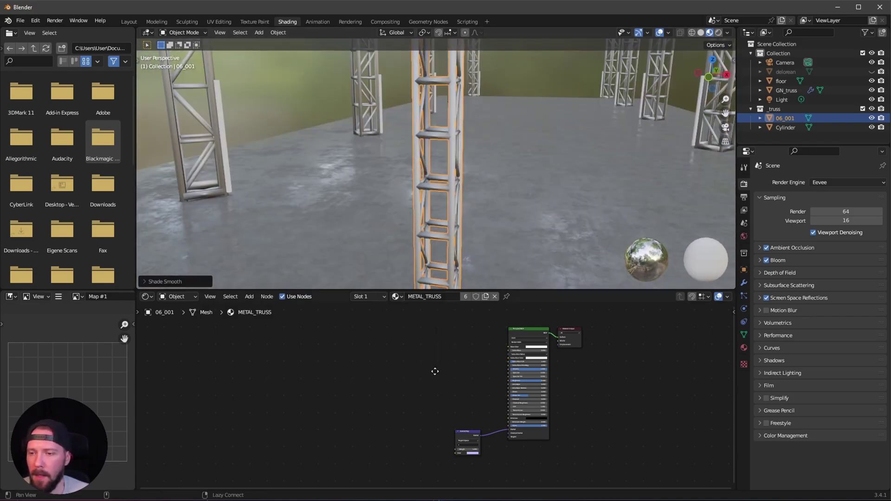
Step: Darken the Base Color of the METAL_TRUSS Principled BSDF to a near-black grey
middle_click_drag(441, 369, 370, 397)
scroll(369, 397, "down", 1)
scroll(425, 376, "up", 5)
middle_click_drag(423, 371, 387, 411)
scroll(440, 396, "up", 3)
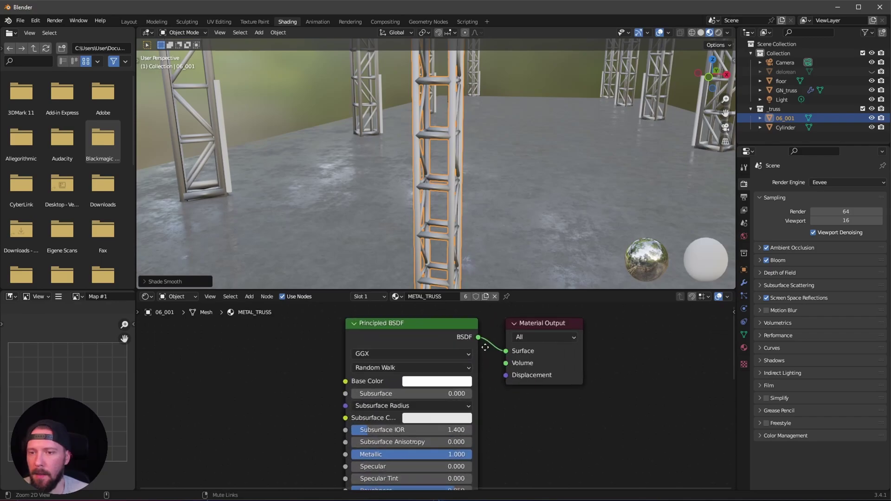
left_click(449, 380)
left_click_drag(507, 239, 506, 269)
Step: Set the METAL_TRUSS material's Roughness to 0.141
middle_click_drag(522, 428, 514, 336)
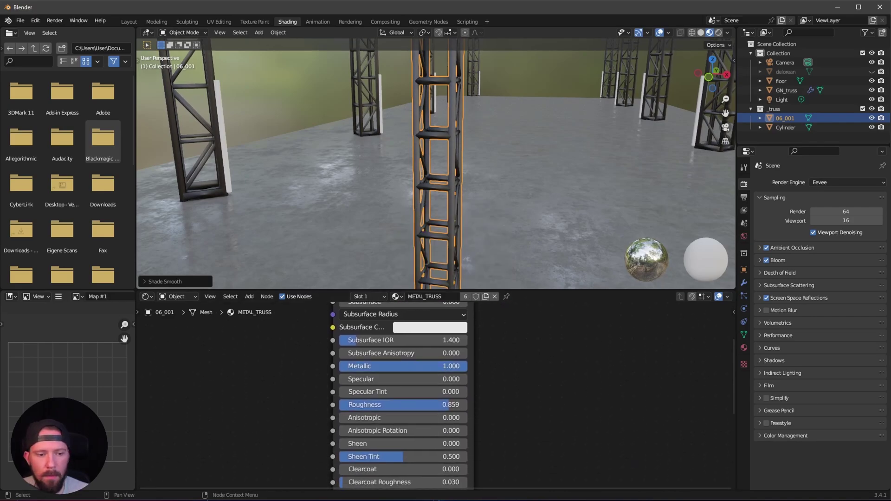
left_click(431, 405)
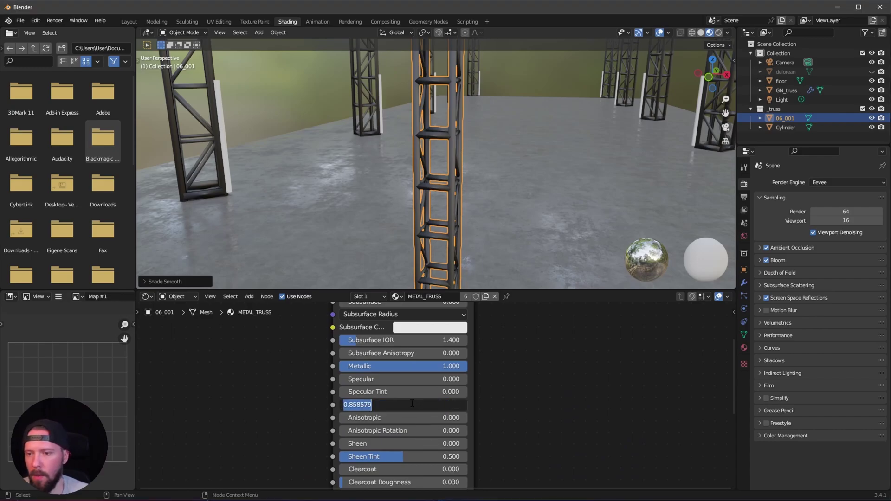
key("BackSpace")
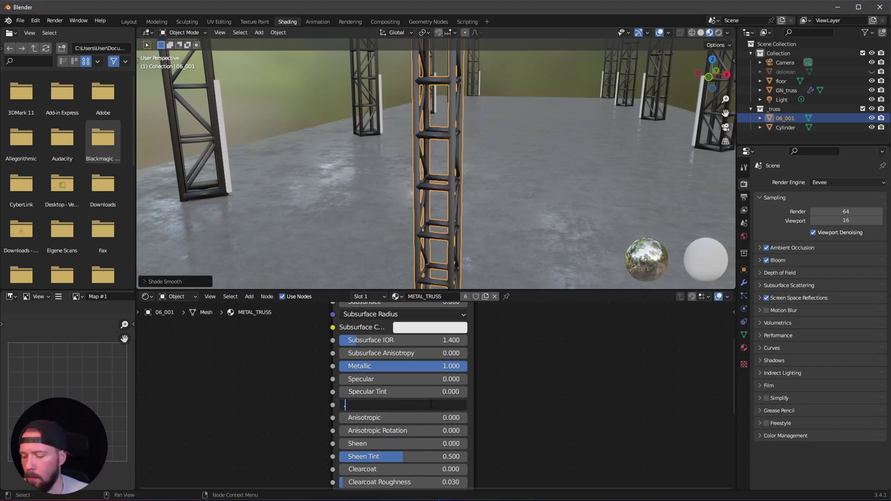
type(".141")
key("Return")
Step: Create a new material on the Cylinder light tube and name it M_neon
middle_click_drag(483, 207, 459, 222)
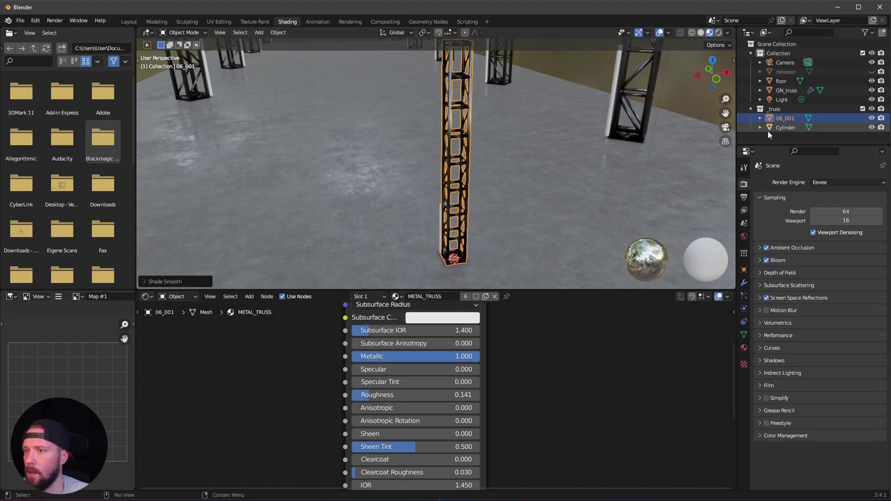
left_click(770, 129)
left_click(438, 296)
left_click(435, 297)
type("M")
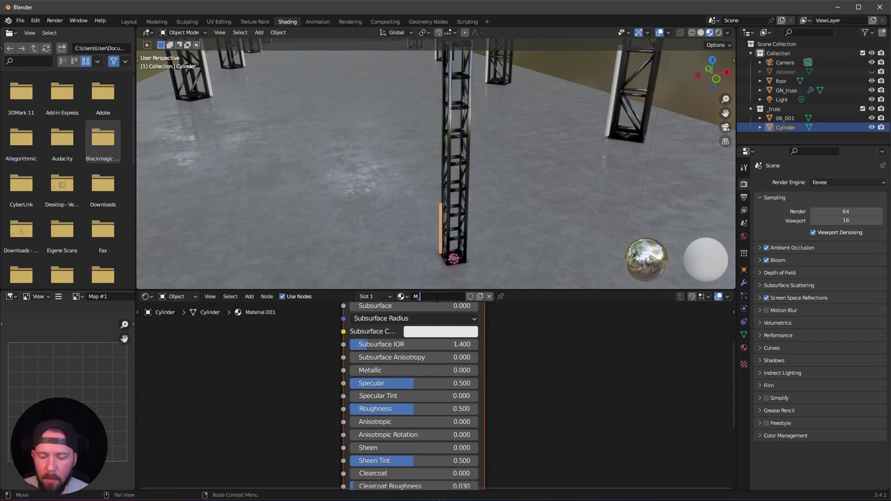
type("_neon")
key("Return")
Step: Add a Fresnel node to the M_neon material and place it beside the Principled BSDF
scroll(507, 375, "down", 4)
middle_click_drag(494, 391, 512, 388)
scroll(350, 424, "up", 2)
key("shift+a")
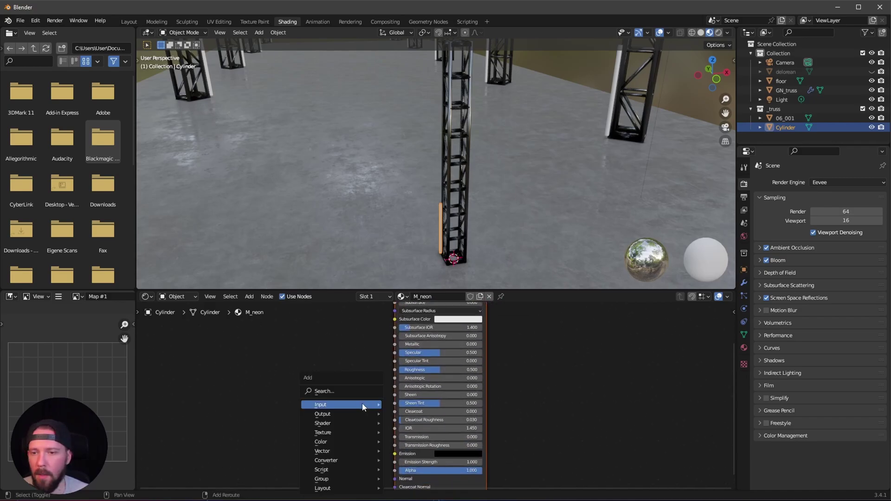
left_click(348, 391)
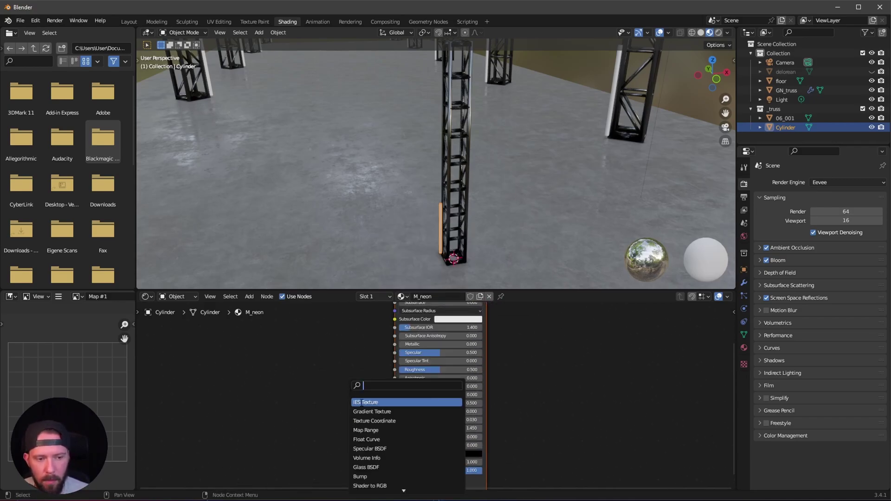
type("fresnel")
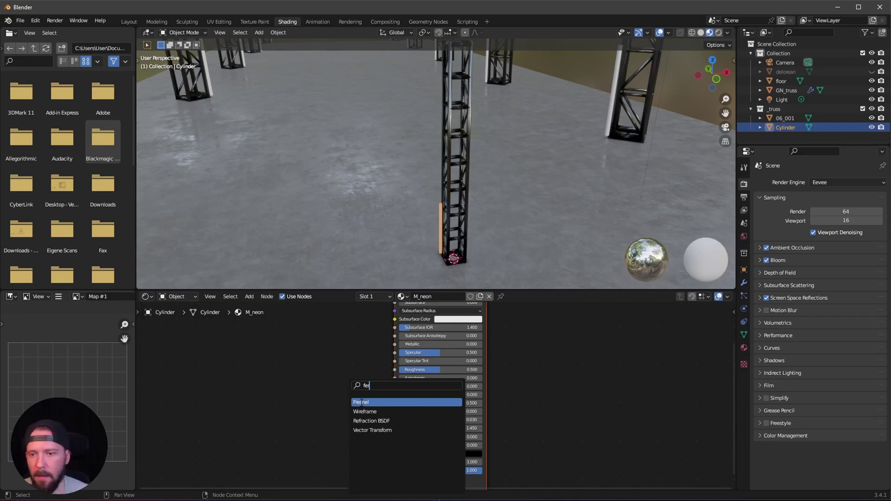
key("Return")
left_click_drag(357, 389, 215, 400)
middle_click_drag(322, 423, 335, 373)
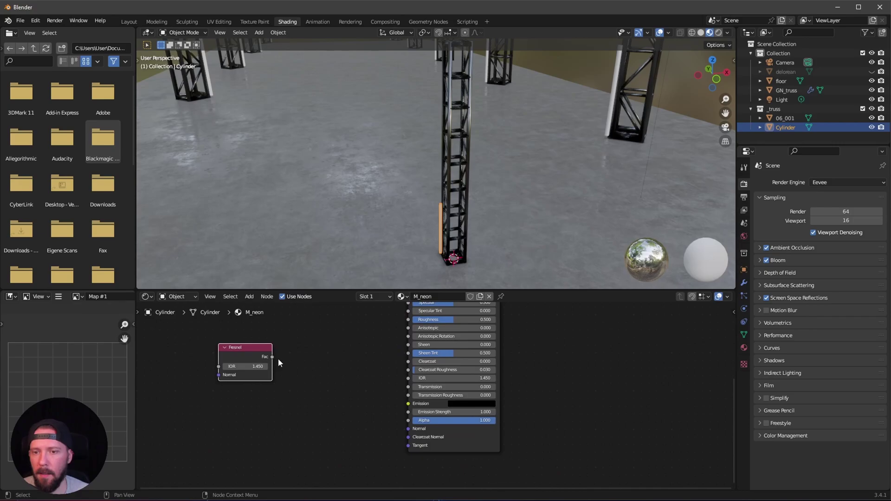
Step: Add a ColorRamp fed by the Fresnel Fac output and connect its Color output to the Principled BSDF's Emission input
left_click_drag(272, 357, 320, 370)
type("color")
key("Return")
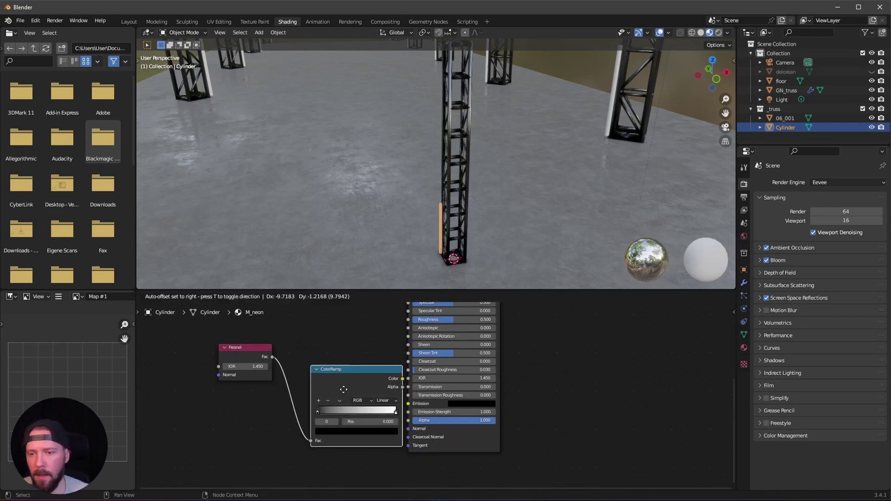
left_click(322, 373)
left_click_drag(381, 363, 407, 403)
Step: Set the viewport to Rendered shading and the M_neon Emission Strength to 40
scroll(456, 221, "down", 3)
key("z")
left_click(458, 172)
middle_click_drag(464, 234, 449, 197, "shift")
scroll(571, 158, "up", 6)
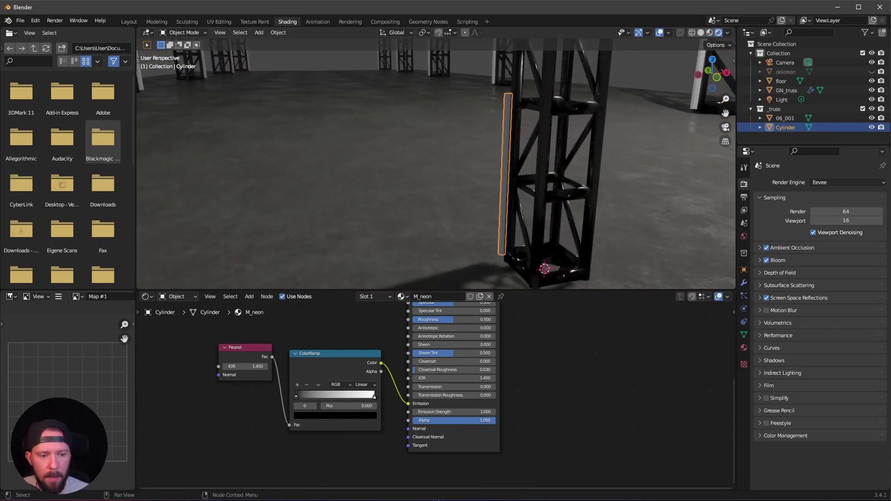
left_click(486, 411)
type("40")
key("Return")
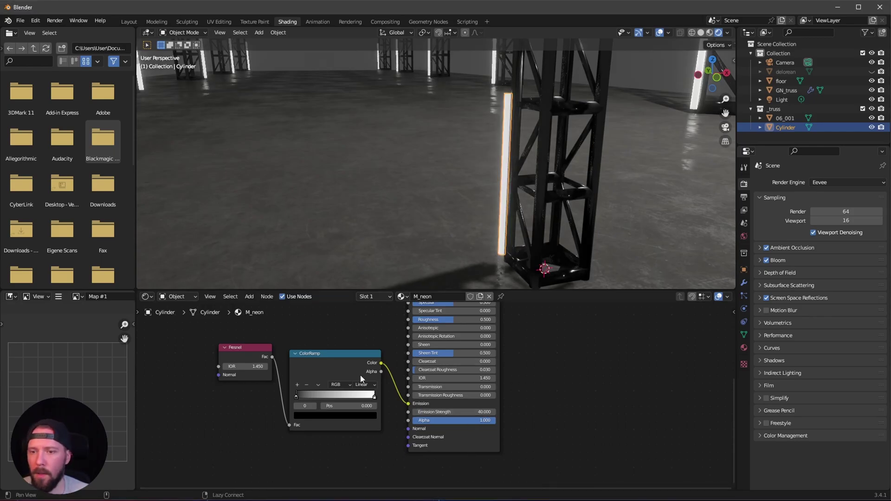
Step: Remove the white stop from the M_neon ColorRamp
scroll(380, 412, "up", 2)
middle_click_drag(264, 395, 311, 417)
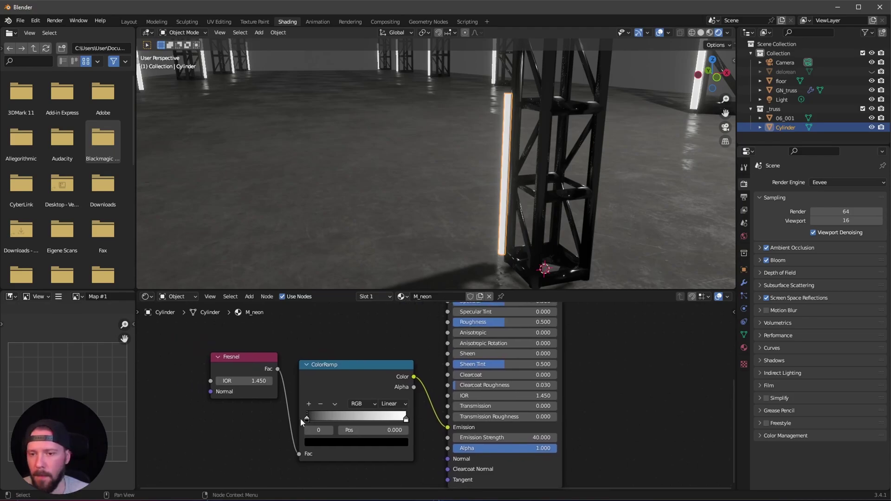
left_click(406, 419)
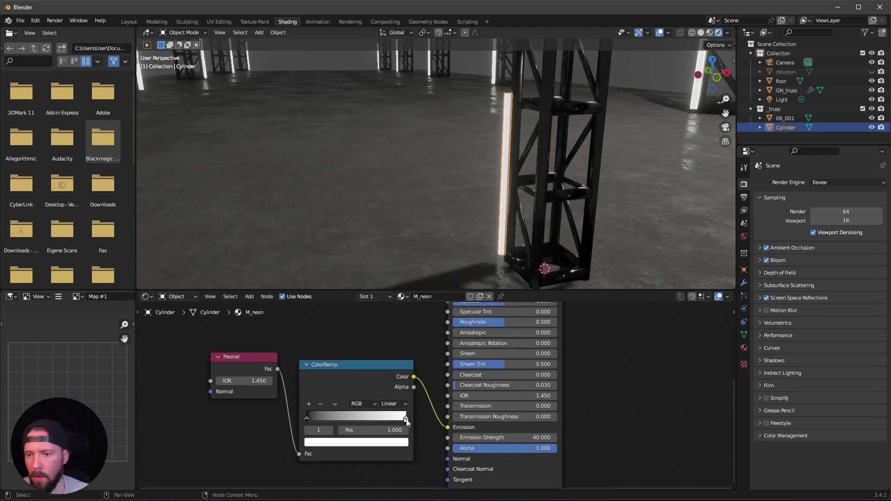
left_click(320, 403)
Step: Set the remaining ColorRamp stop to a warm orange with hue 0.067, saturation 0.683 and value 1
left_click(338, 442)
left_click(341, 442)
left_click(344, 442)
left_click_drag(387, 322, 388, 291)
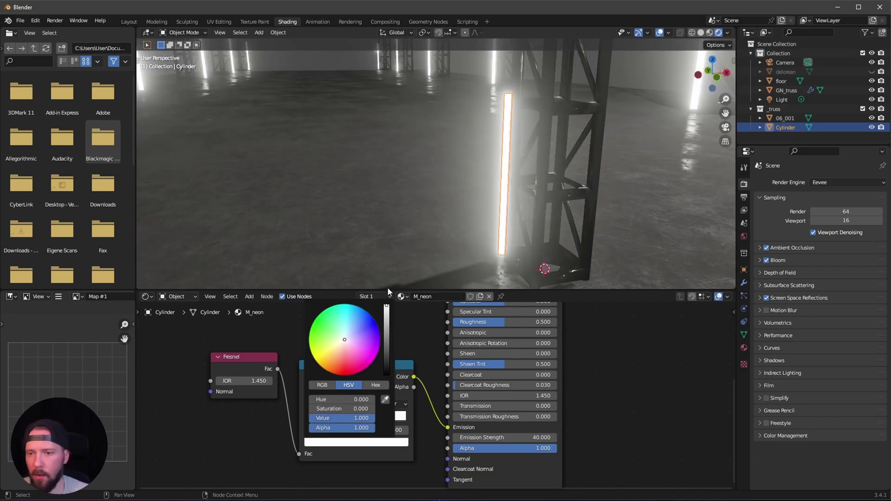
left_click_drag(346, 340, 336, 352)
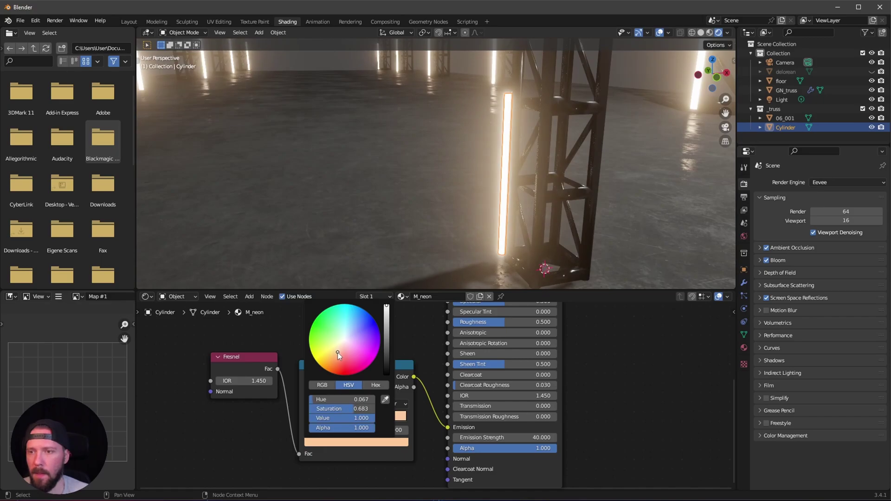
Step: Set the Fresnel node's IOR to 0.5, and refine it to 0.55
middle_click_drag(242, 428, 286, 424)
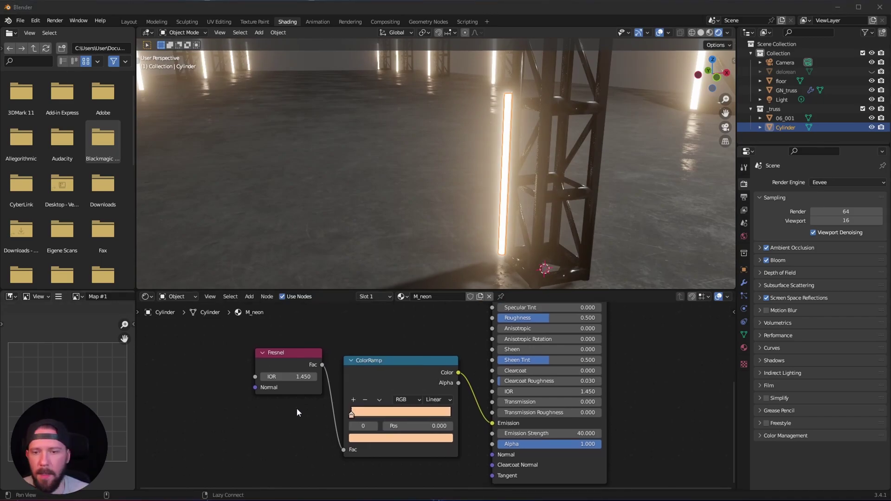
left_click(302, 377)
type("0.5")
key("Return")
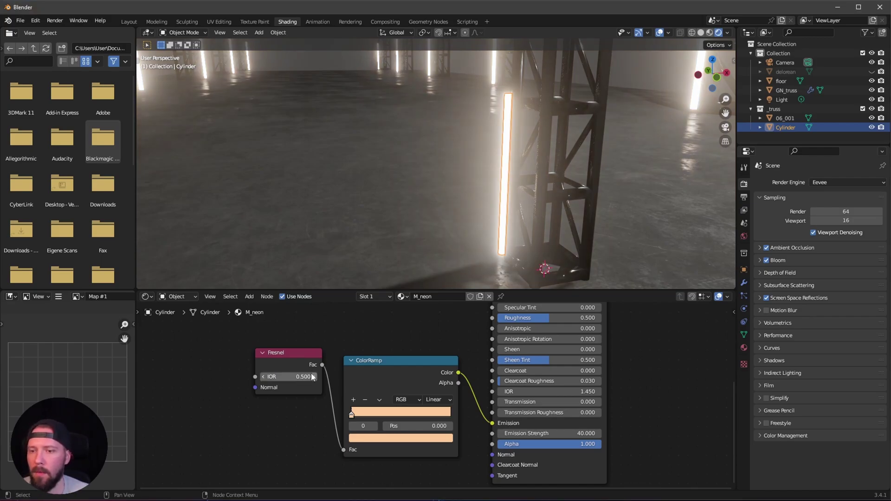
left_click(296, 378)
type(".")
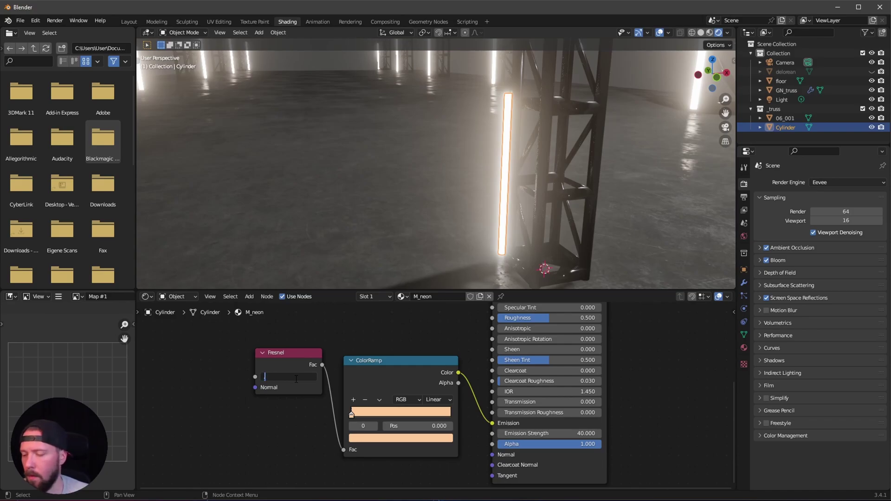
type(".55")
key("Return")
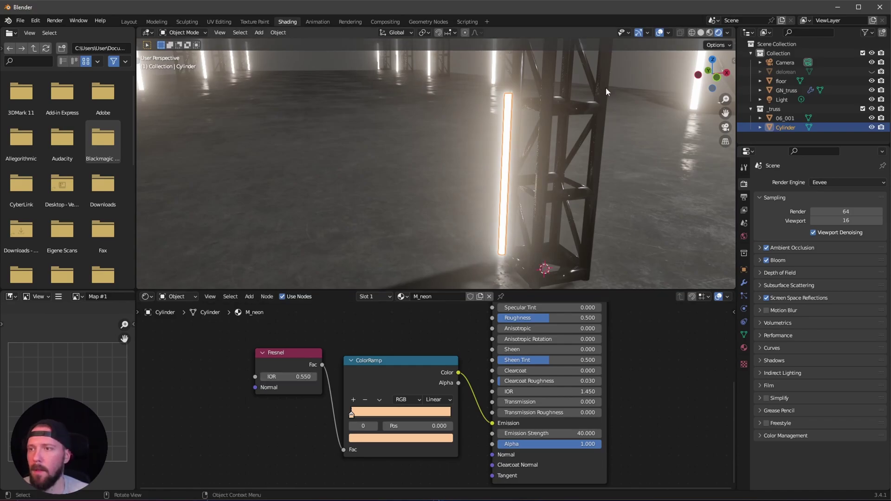
Step: Turn off the viewport overlays, try a higher Fresnel IOR and set it back to 0.55
left_click(658, 33)
left_click_drag(297, 376, 301, 377)
left_click(299, 376)
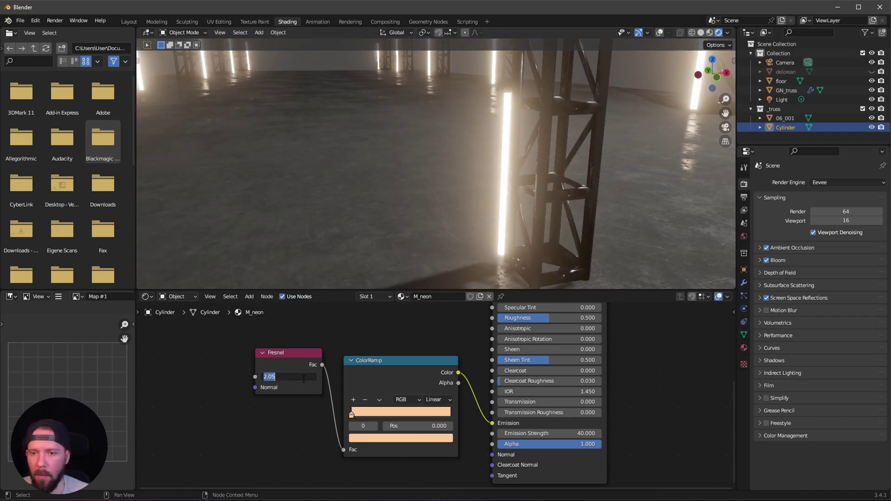
type("0.55")
key("Return")
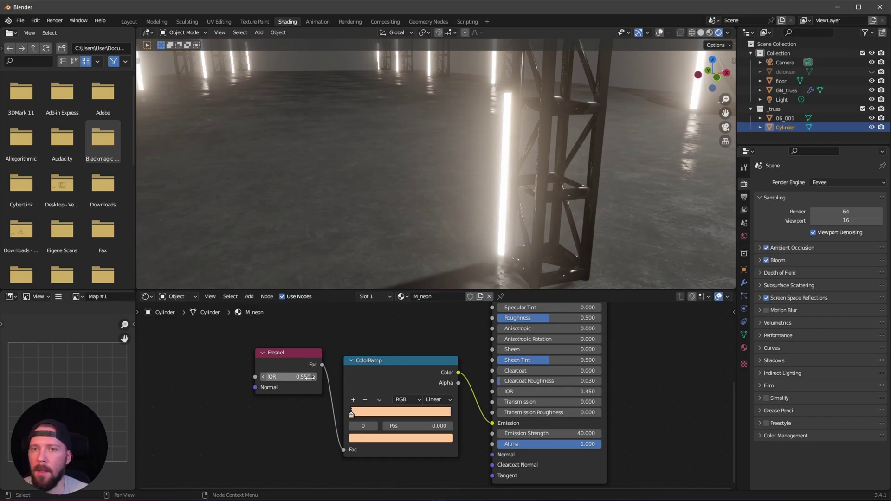
mouse_move(498, 214)
middle_mouse_down()
mouse_move(469, 191)
mouse_move(494, 200)
middle_mouse_up()
middle_click_drag(479, 350, 400, 426)
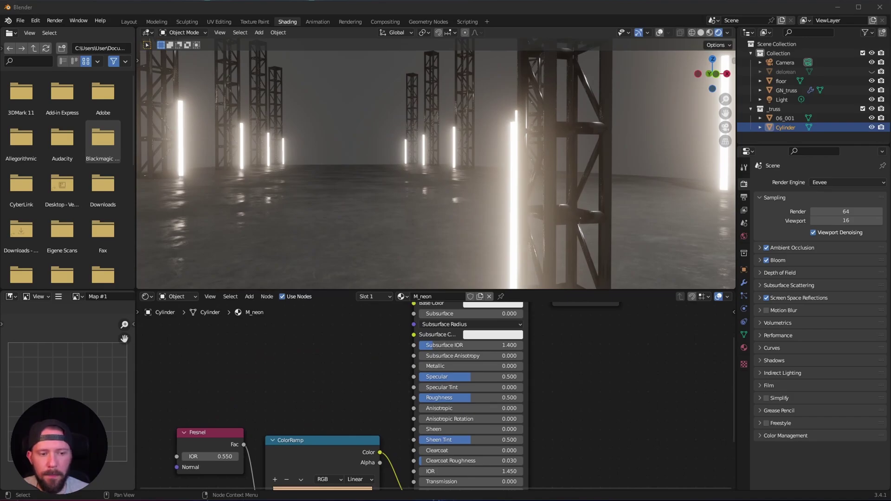
Step: Set the M_neon Principled BSDF's Roughness to 0 and enlarge the Outliner area
left_click_drag(461, 397, 408, 398)
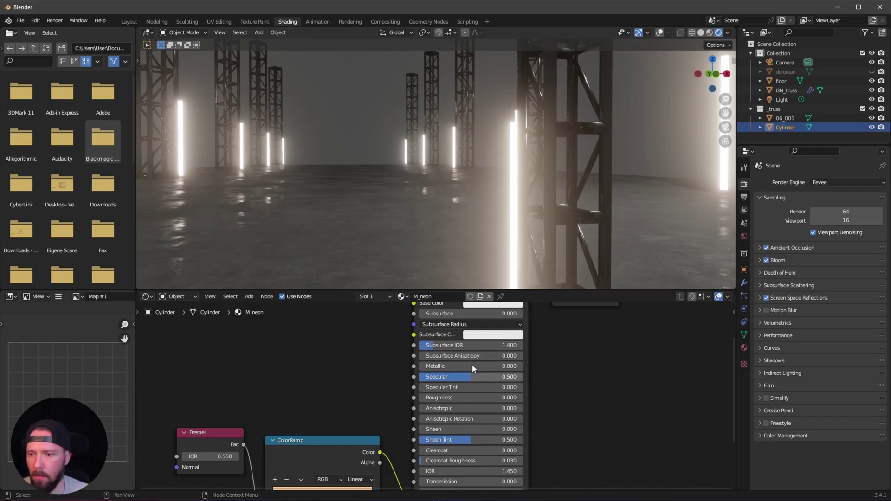
middle_click_drag(547, 213, 536, 227)
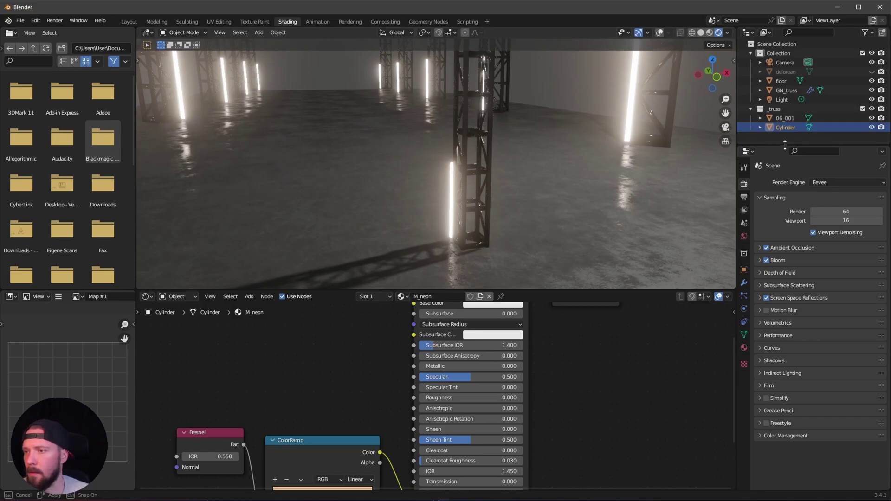
left_click_drag(794, 147, 794, 199)
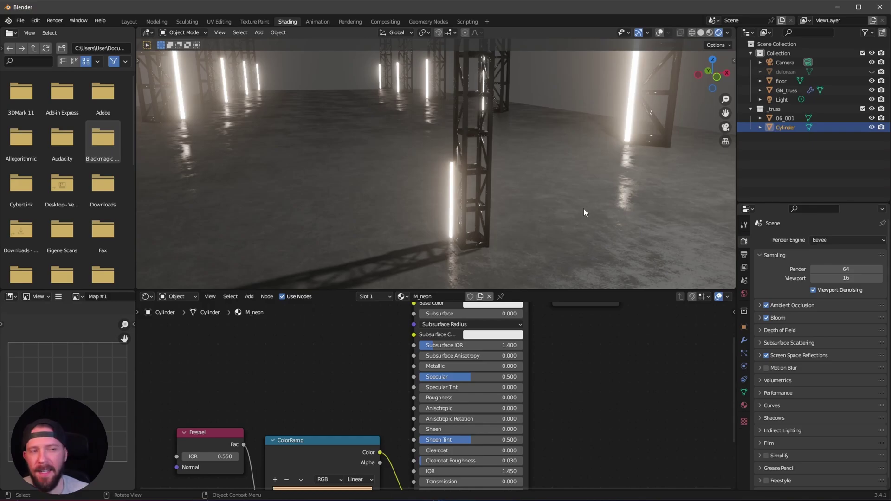
middle_click_drag(545, 233, 545, 236)
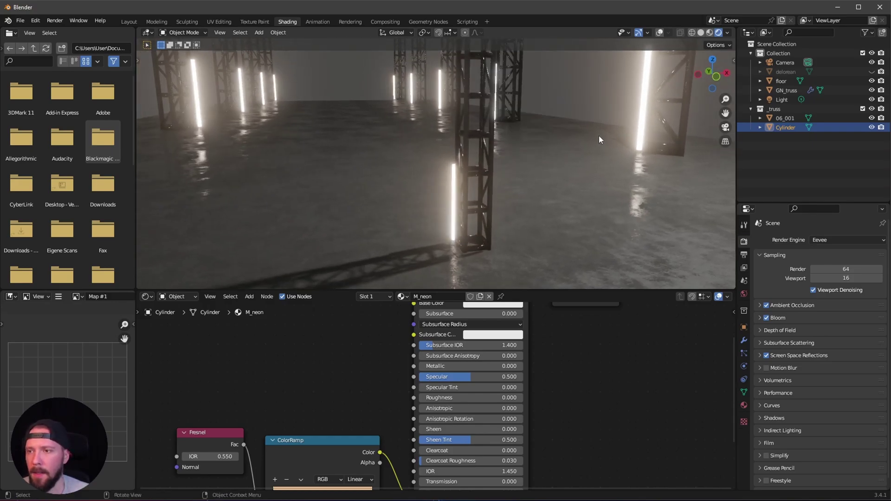
middle_click_drag(549, 207, 474, 214)
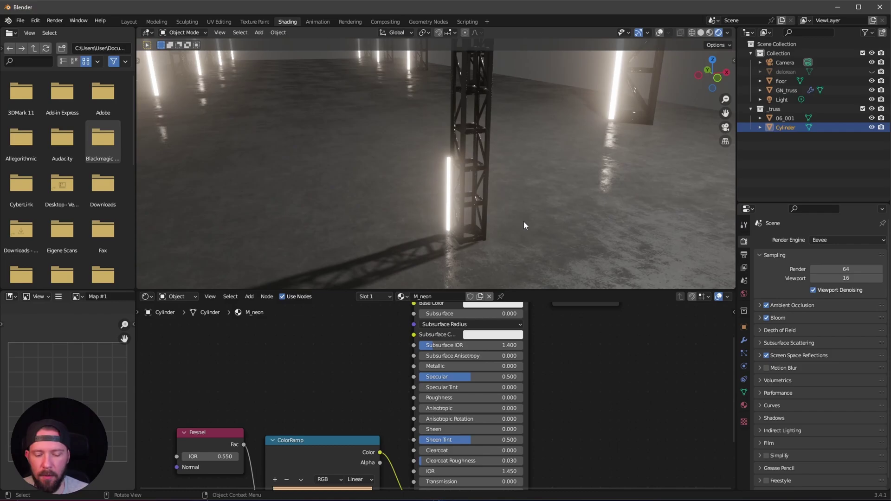
Step: Add an area light, show its transform values and move it into the _truss collection
key("shift+a")
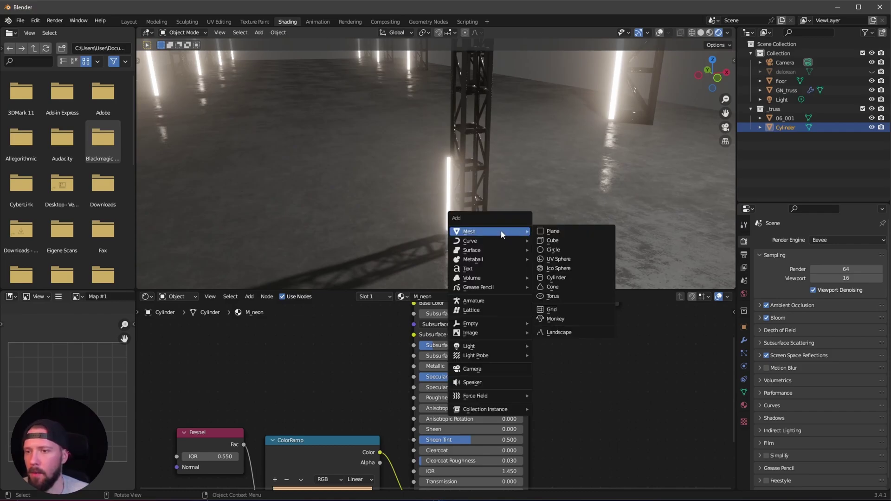
mouse_move(499, 346)
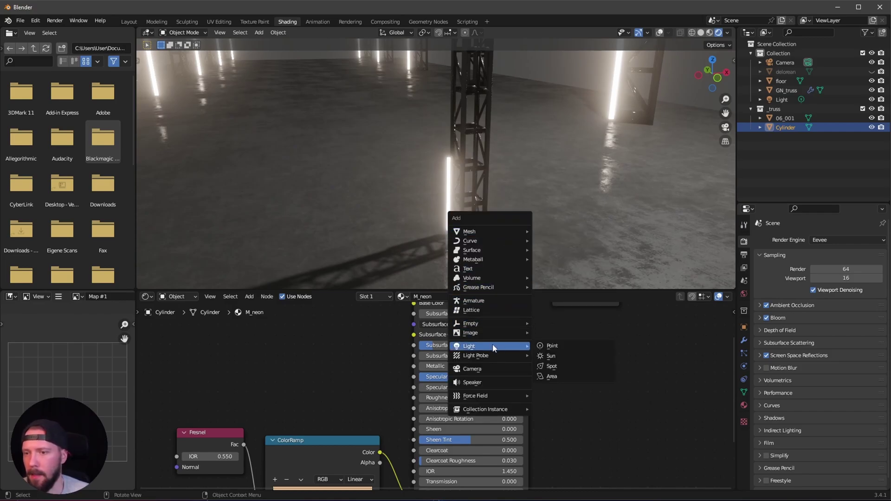
left_click(566, 376)
middle_click_drag(496, 230, 436, 213)
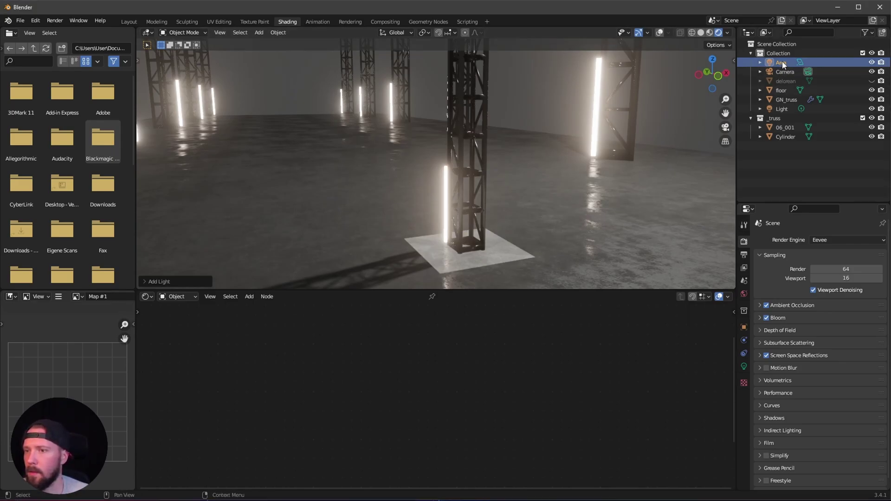
key("n")
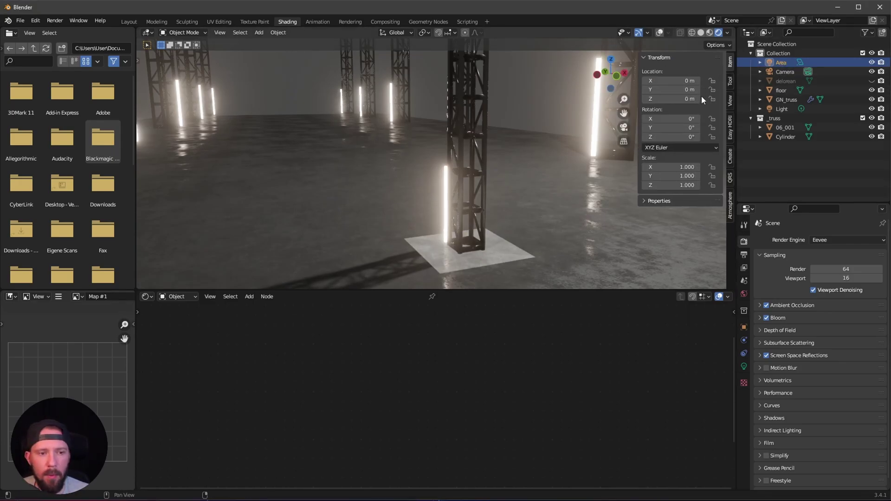
left_click_drag(783, 62, 781, 122)
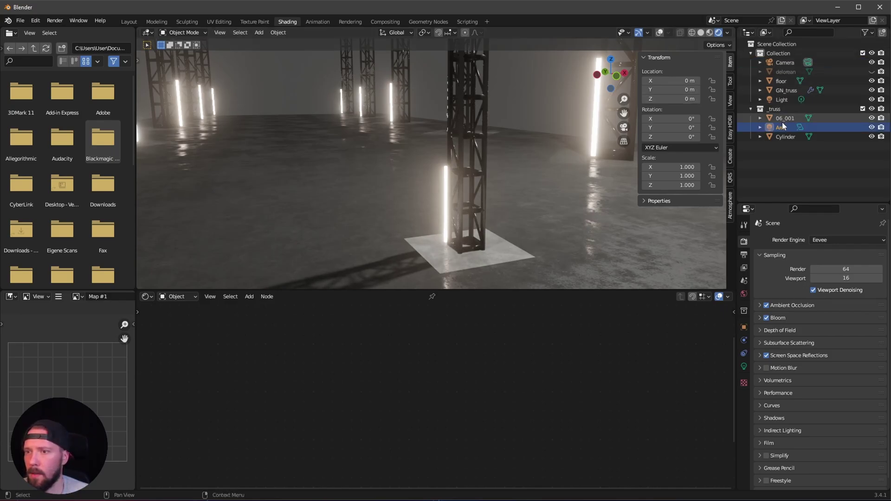
Step: Raise the area light along the global Z axis to about 0.55 m
key("g")
key("z")
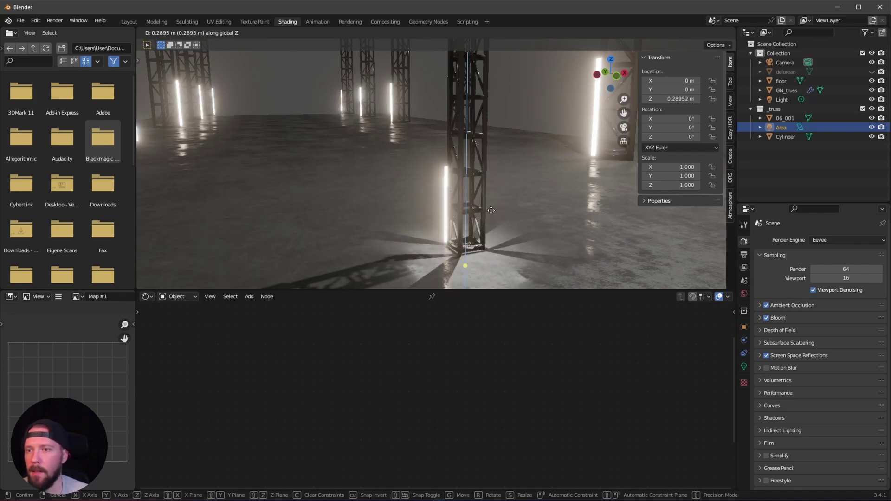
left_click(496, 191)
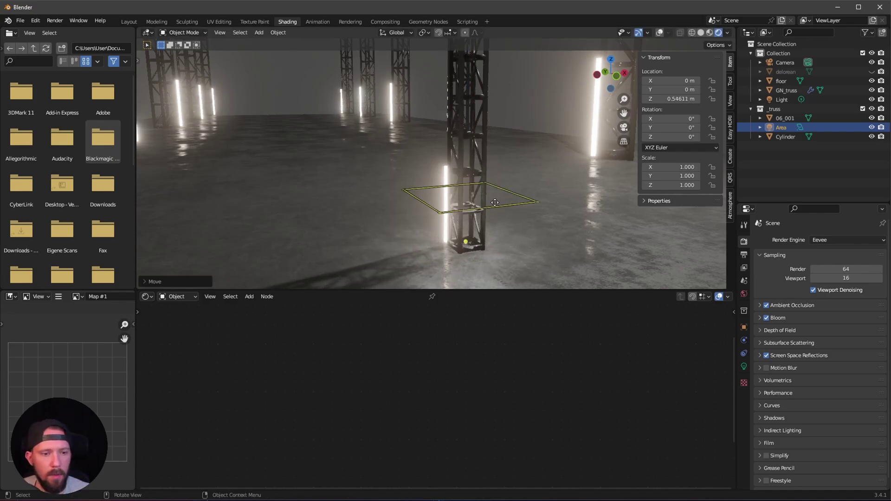
Step: Turn the viewport overlays back on and show the scene with rendered shading in the Layout workspace
left_click(773, 127)
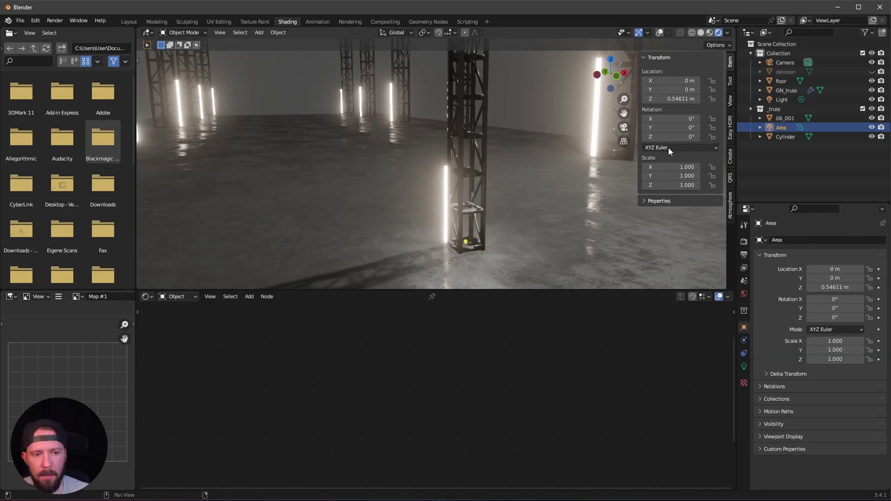
left_click(688, 120)
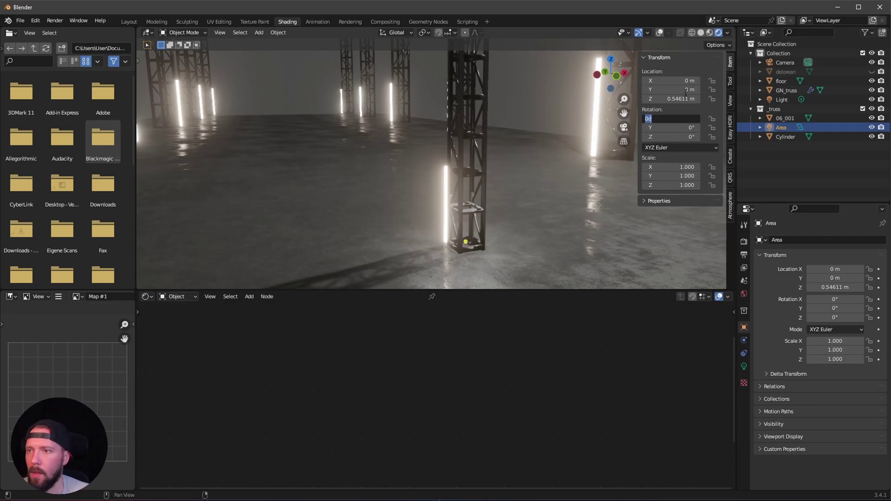
left_click(662, 33)
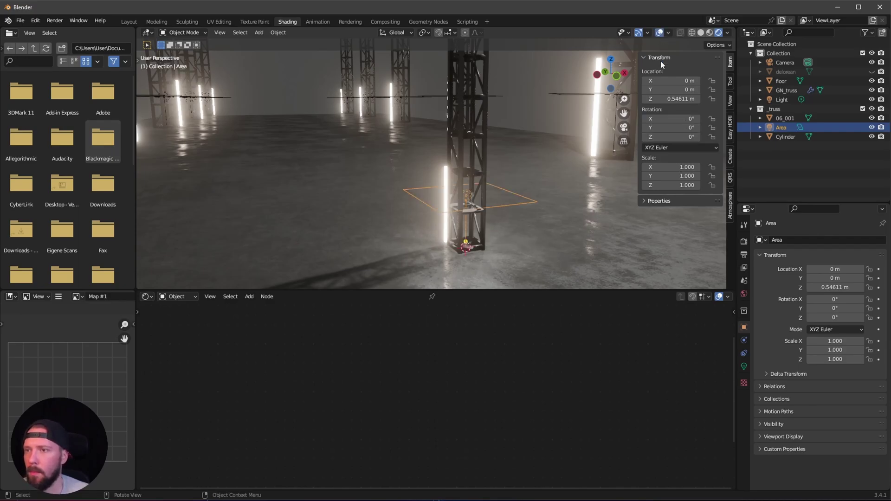
left_click(136, 22)
scroll(421, 246, "up", 2)
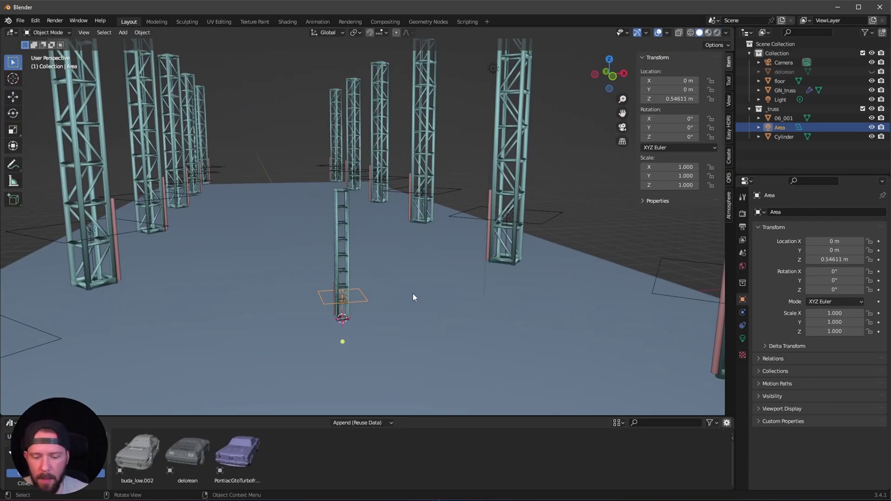
key("z")
left_click(411, 242)
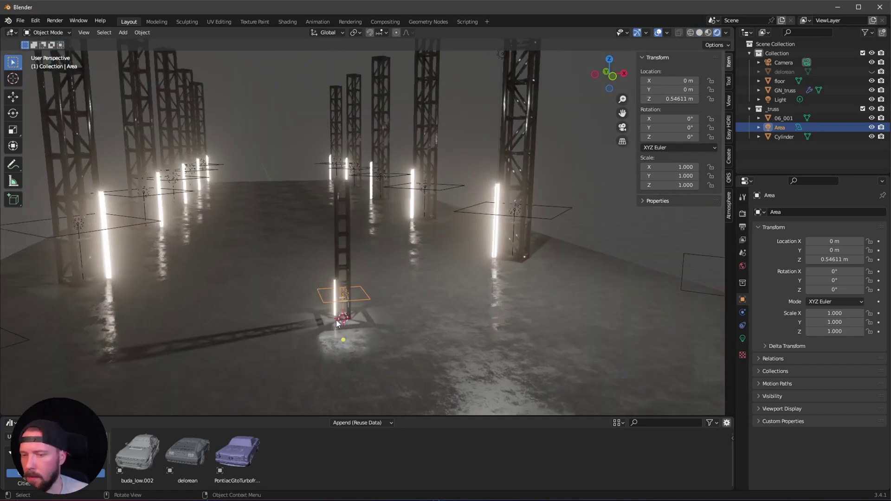
Step: Set the area light's rotation to 45° on X and 90° on Y
scroll(430, 211, "up", 4)
mouse_move(430, 211)
middle_mouse_down()
mouse_move(411, 255)
mouse_move(425, 271)
mouse_move(441, 264)
middle_mouse_up()
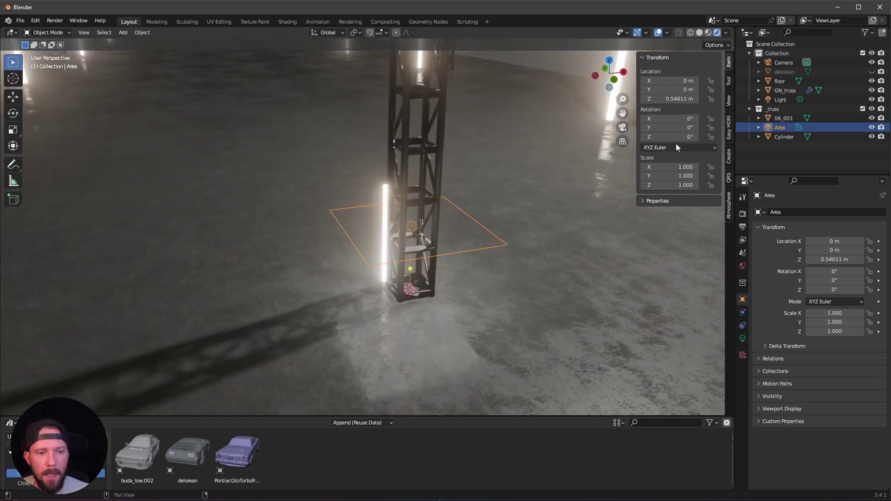
left_click(685, 118)
type("45")
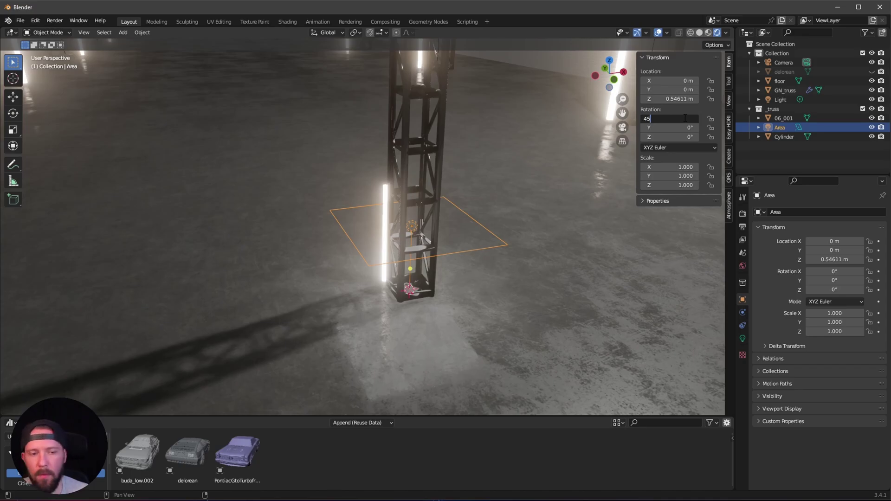
key("Tab")
type("90")
key("Return")
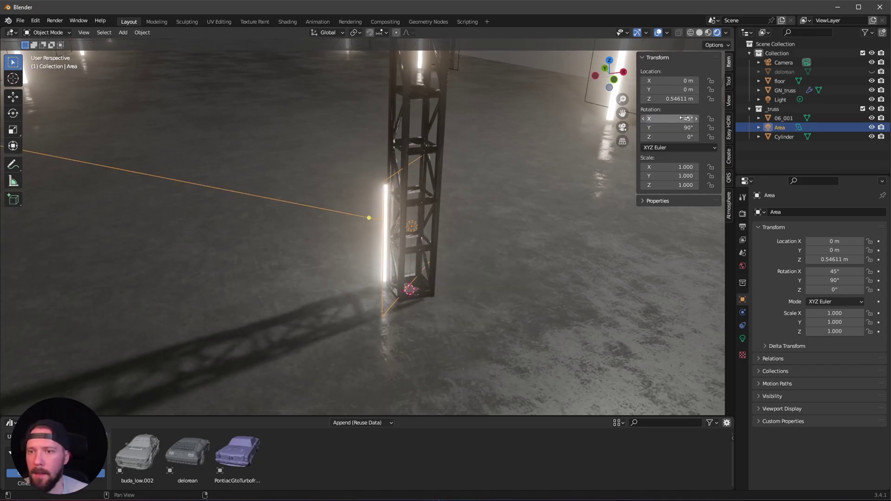
Step: Position the area light at the neon tube with location X -0.158 m, Y 0.175 m and Z 0.4 m
middle_click_drag(519, 248, 506, 191)
mouse_move(677, 81)
left_mouse_down()
mouse_move(649, 81)
mouse_move(675, 81)
mouse_move(678, 90)
left_mouse_up()
left_click(682, 80)
key("BackSpace")
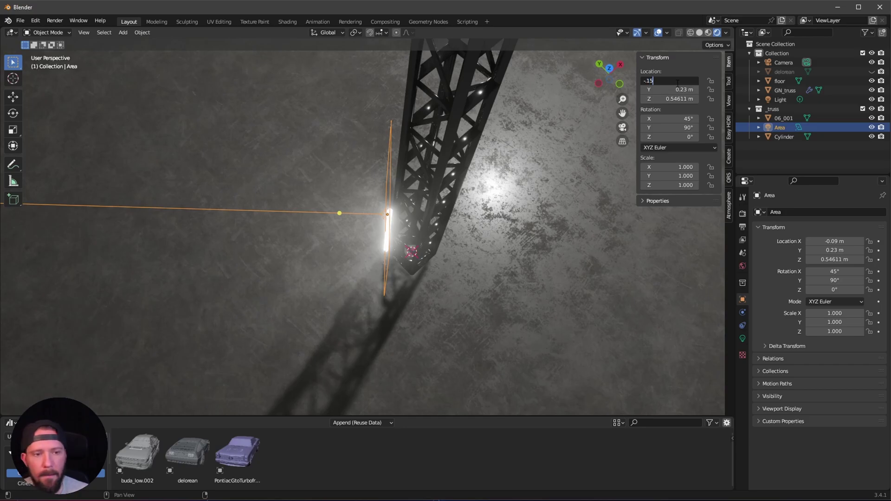
key("Tab")
key("BackSpace")
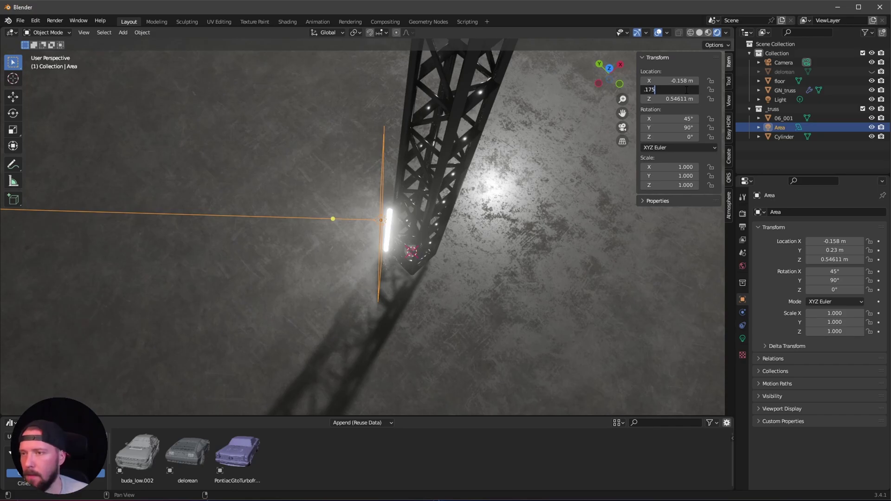
type(".175")
key("Return")
left_click(692, 96)
type(".4")
key("Return")
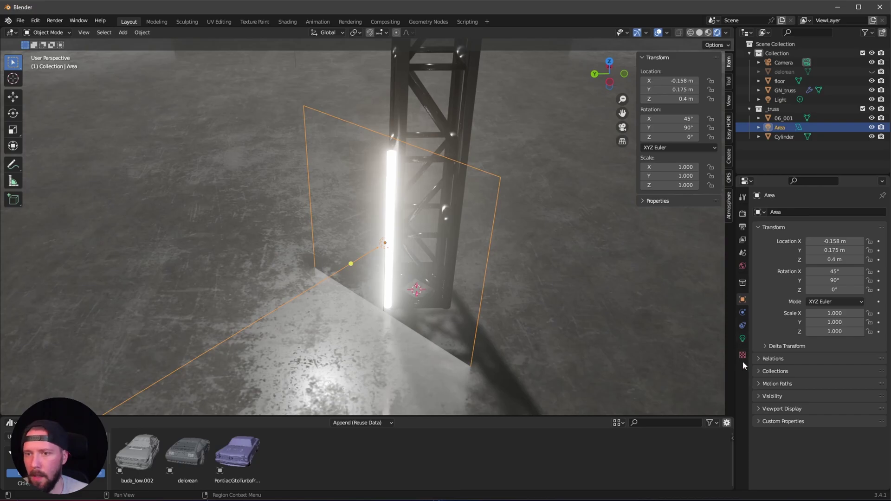
Step: Change the area light's shape to Rectangle with size X 0.87 m and Y 0.04 m
middle_click_drag(487, 313, 493, 294)
middle_click_drag(616, 346, 492, 283)
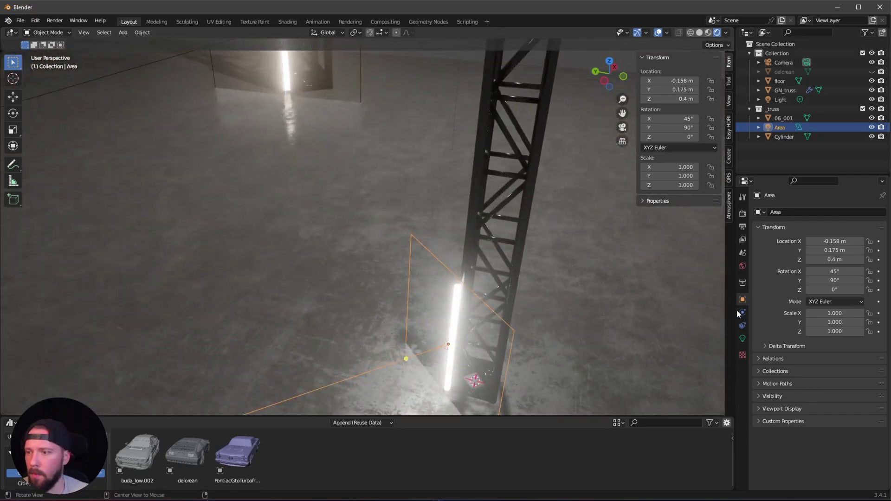
left_click(743, 337)
left_click(837, 324)
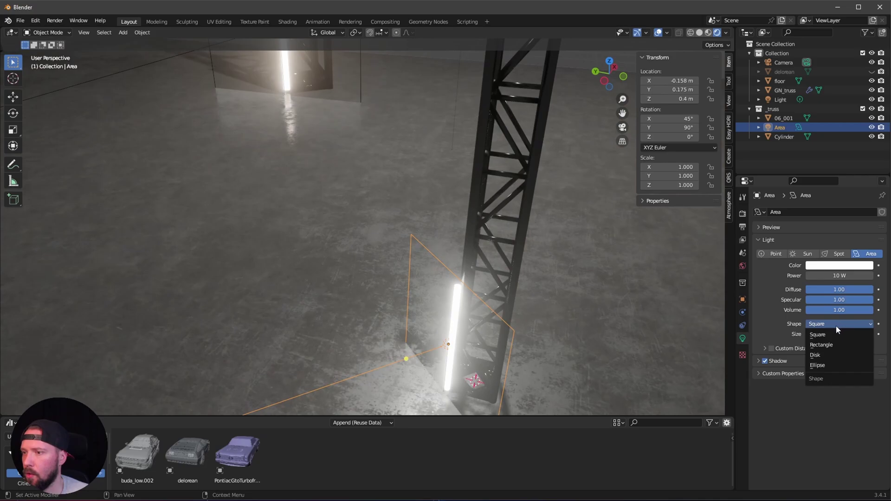
left_click(837, 345)
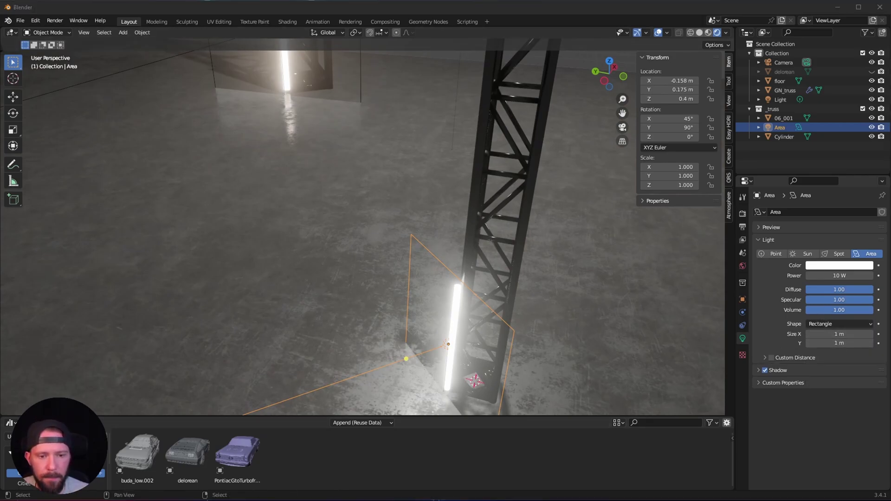
left_click(832, 334)
key("BackSpace")
type(".87")
key("Tab")
key("BackSpace")
type(".04")
key("Return")
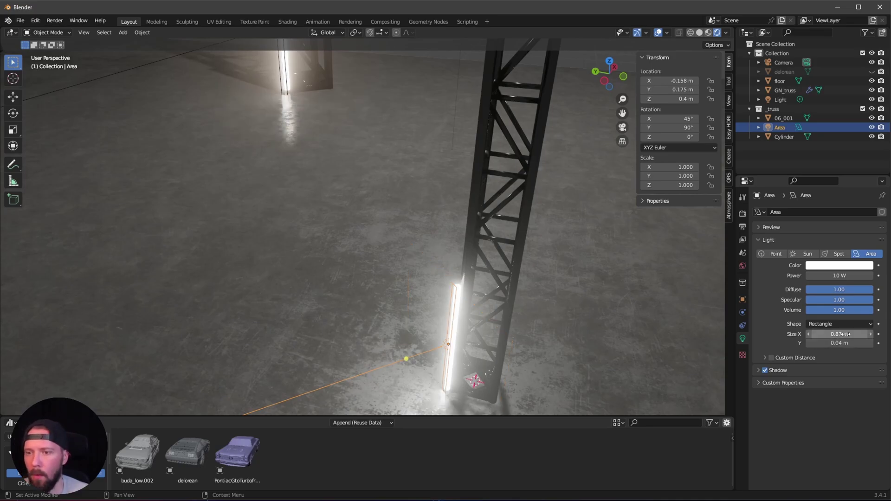
Step: Give the area light a warm orange colour with hue 0.059, saturation 0.497 and value 1, and set its power to 500 W
middle_click_drag(580, 324, 547, 283)
middle_click_drag(381, 295, 507, 220, "shift")
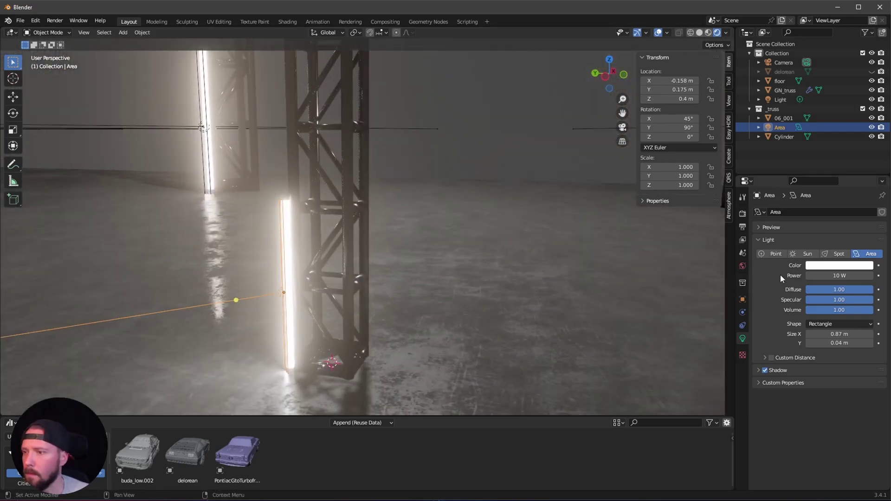
left_click(838, 266)
left_click_drag(826, 174, 821, 182)
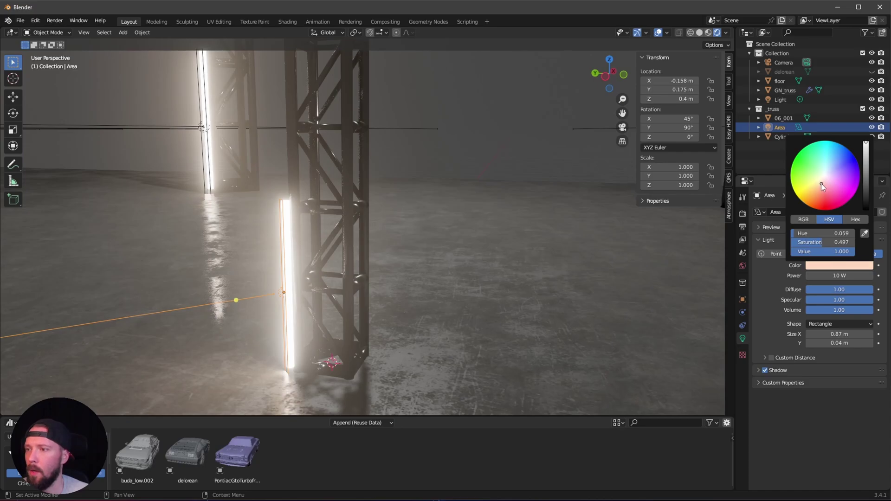
double_click(863, 276)
type("500")
key("Return")
Step: Enable Custom Distance for the area light and set the distance to 5 m
mouse_move(432, 233)
middle_mouse_down()
mouse_move(394, 230)
mouse_move(420, 251)
mouse_move(435, 246)
middle_mouse_up()
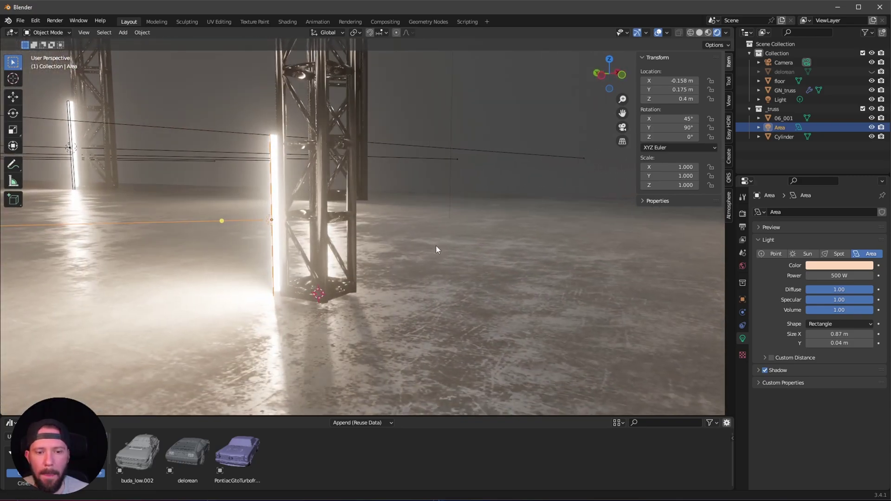
left_click(764, 358)
left_click(772, 358)
left_click(843, 371)
type("5")
key("Return")
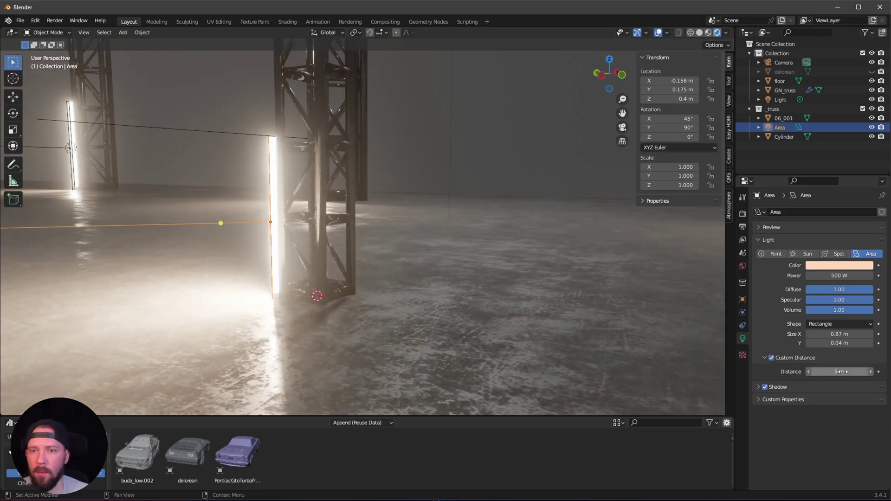
Step: Enable Contact Shadows in the area light's shadow settings
middle_click_drag(489, 265, 479, 295)
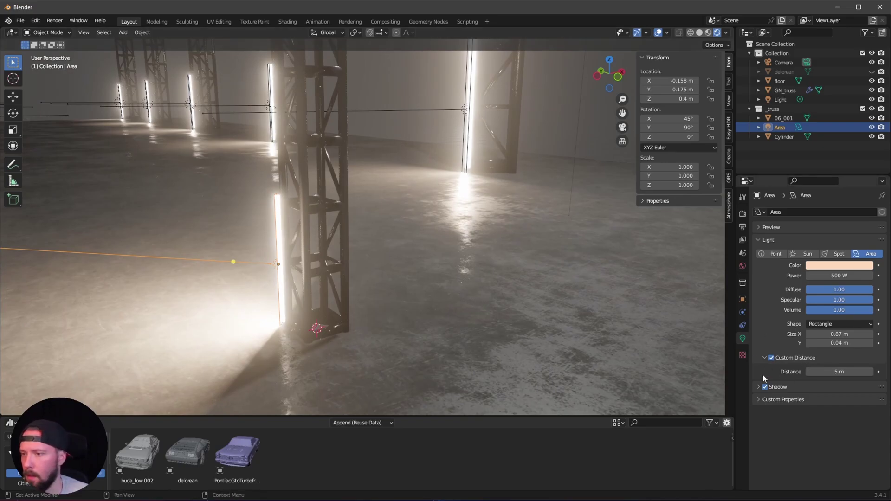
left_click(755, 386)
left_click(771, 425)
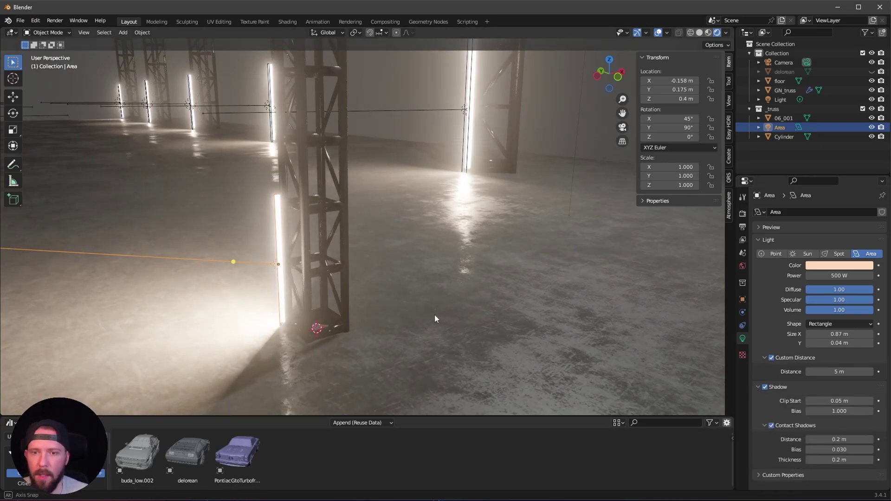
Step: Exclude the _truss collection from the view layer and unhide the delorean object in the viewport
middle_click_drag(441, 316, 446, 291, "ctrl")
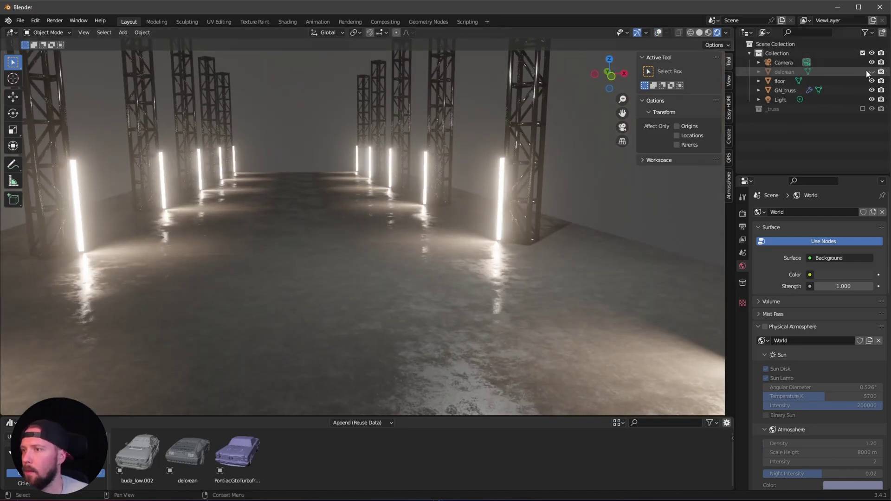
left_click(871, 71)
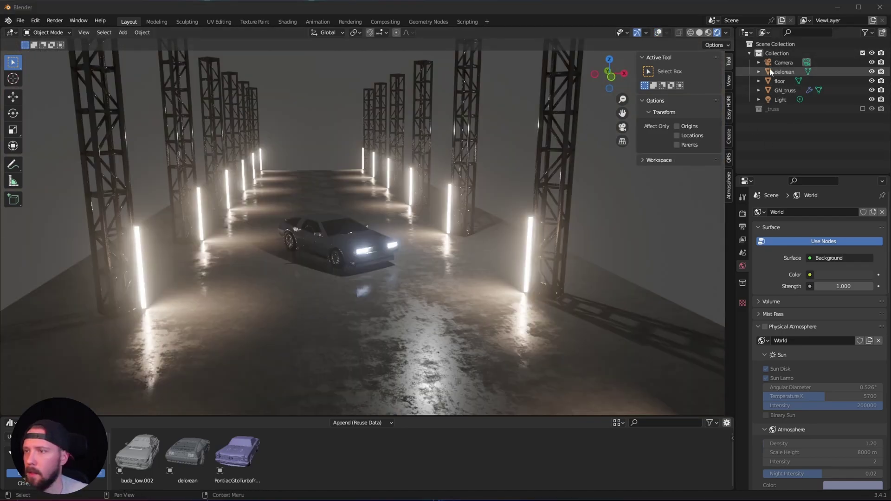
Step: Look through the camera and set its location to X 0 m, Y -9.5 m and Z 0.8 m
left_click(780, 64)
key("KP_0")
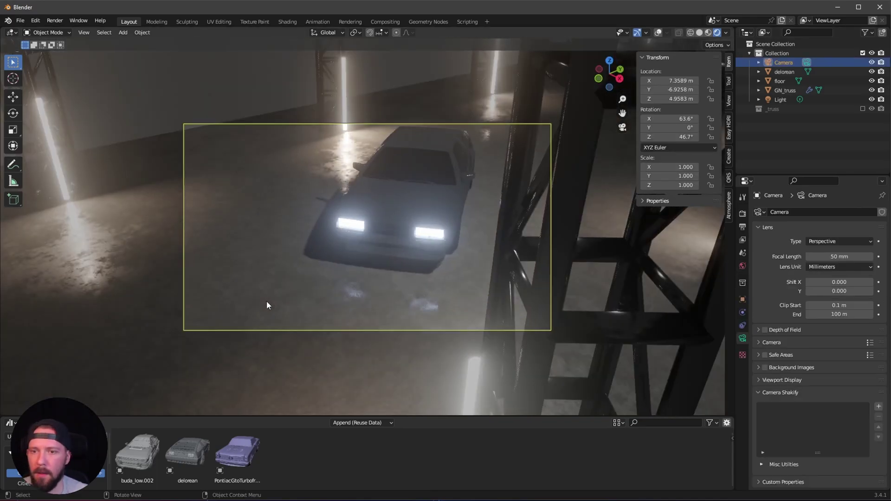
left_click(682, 79)
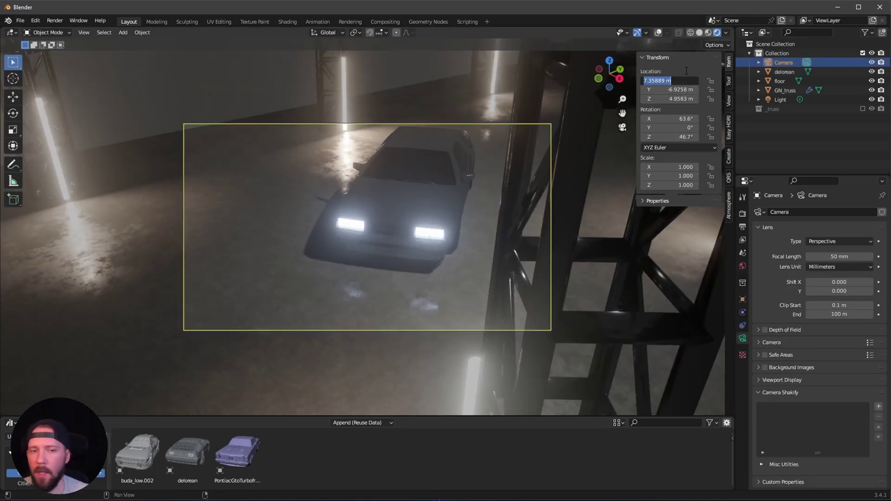
type("0")
key("Tab")
type("9")
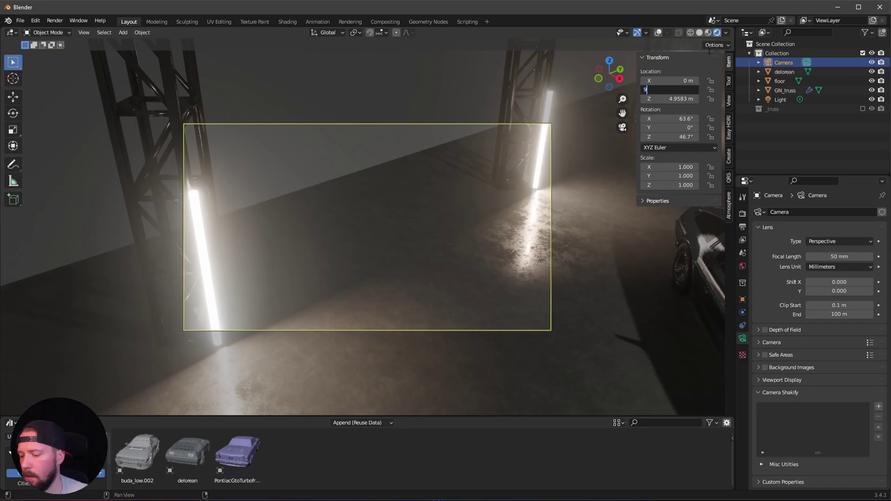
key("BackSpace")
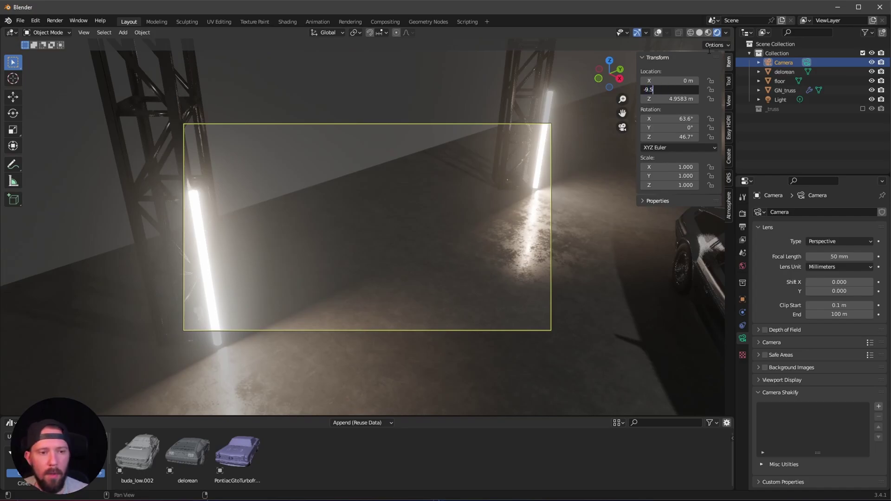
type("-9.5")
key("Tab")
type("0.8")
key("Return")
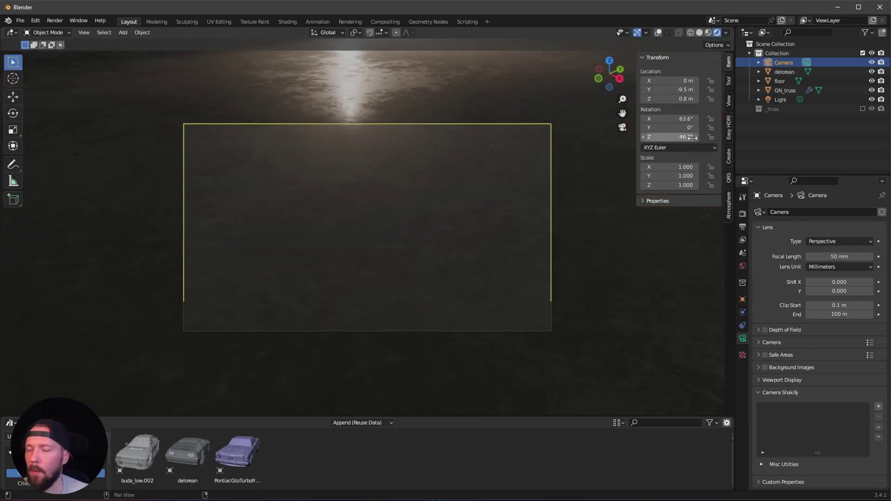
Step: Set the camera's rotation to 96.2° on X and 0° on Z
left_click(683, 118)
type("96")
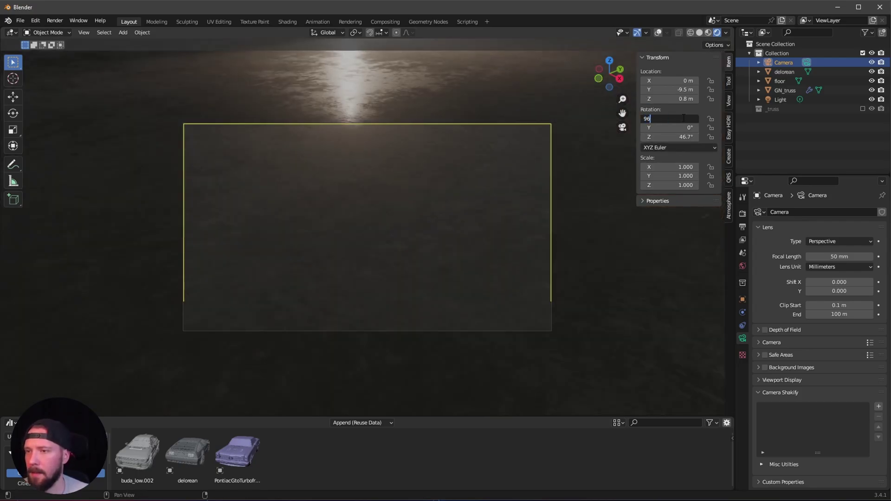
type(".2")
key("Tab")
key("Tab")
type("0")
key("Return")
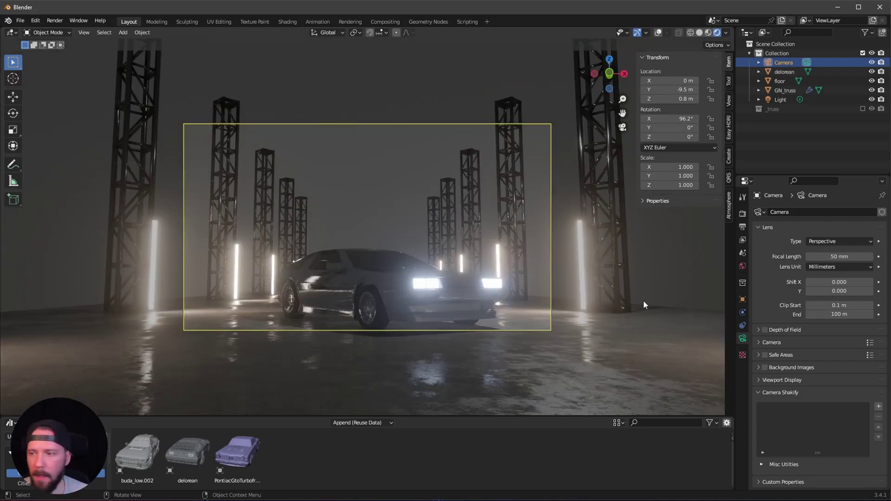
Step: Set the camera's focal length to 25 mm and raise its viewport passepartout to 1.000
left_click(828, 256)
type("25")
key("Return")
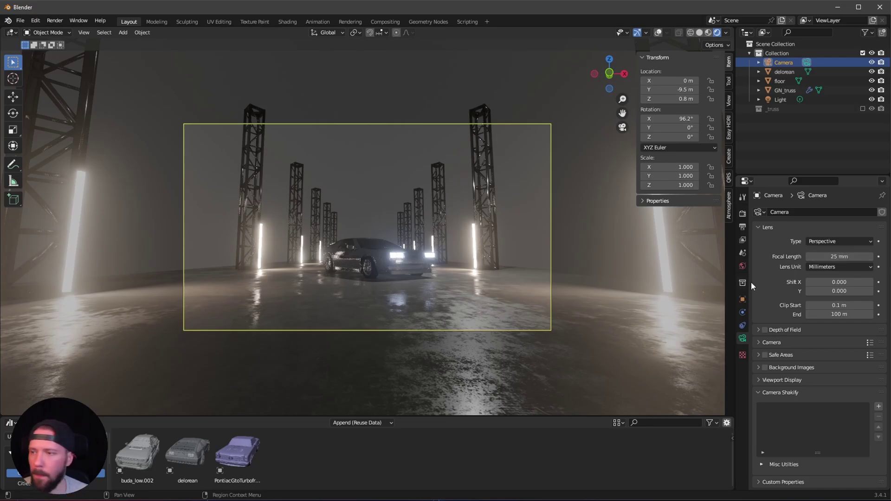
left_click(770, 378)
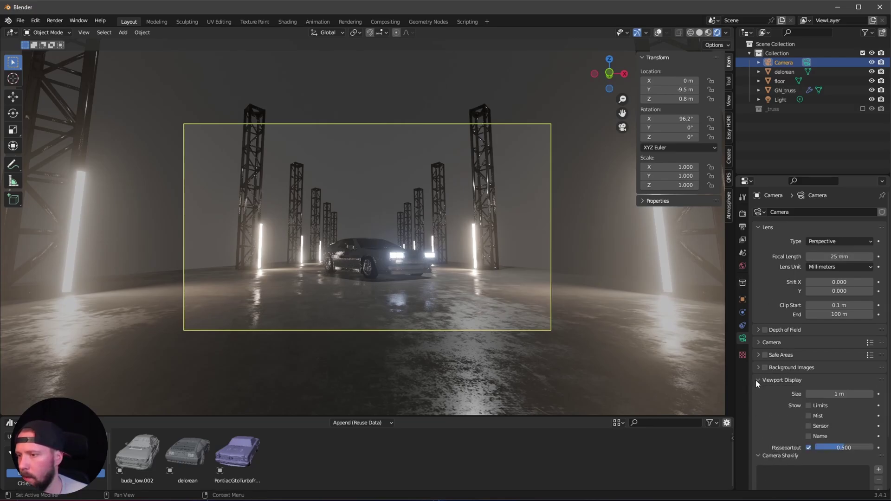
left_click_drag(869, 447, 889, 448)
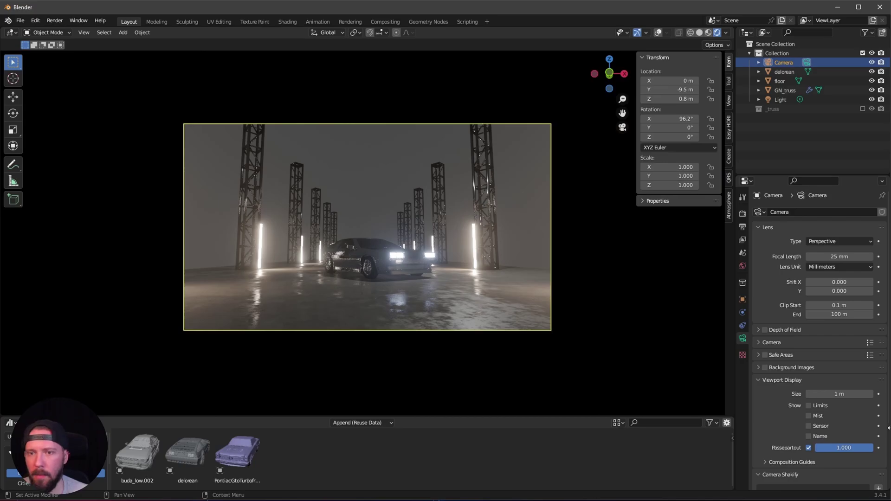
scroll(406, 294, "up", 1)
Step: Check the default point light's effect by toggling its visibility, and delete the Light object
key("alt+a")
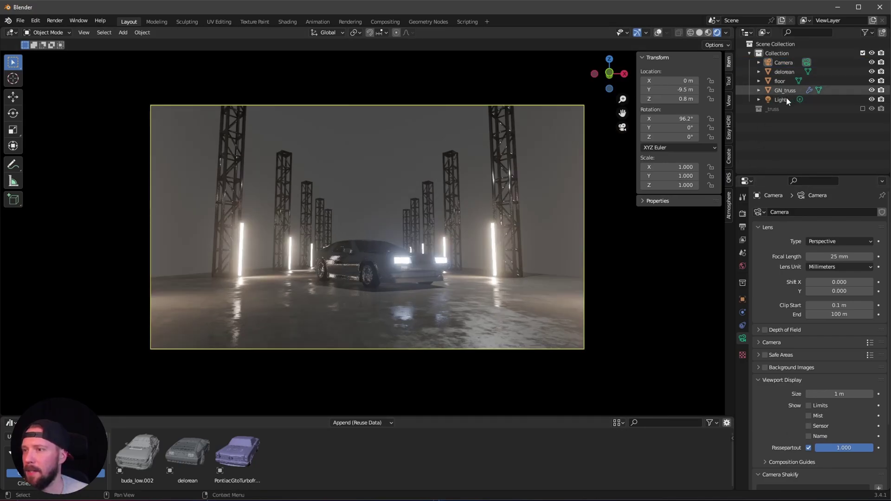
left_click(786, 99)
left_click(871, 99)
left_click(871, 99)
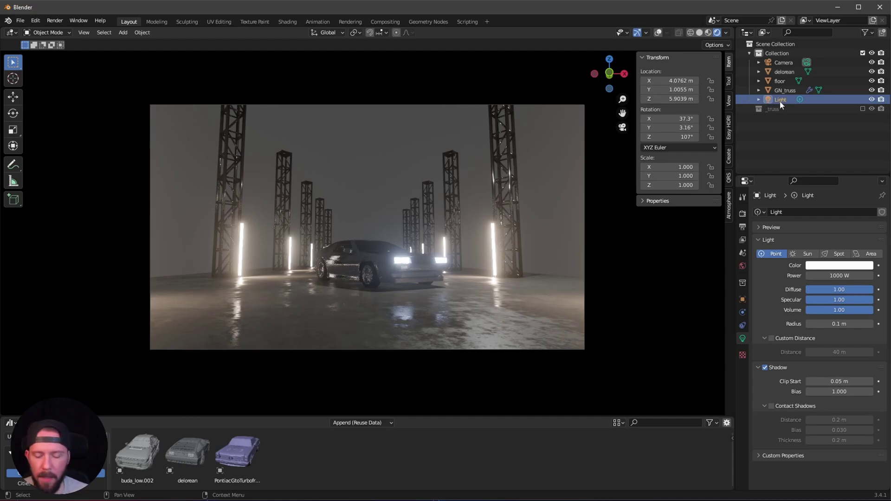
key("x")
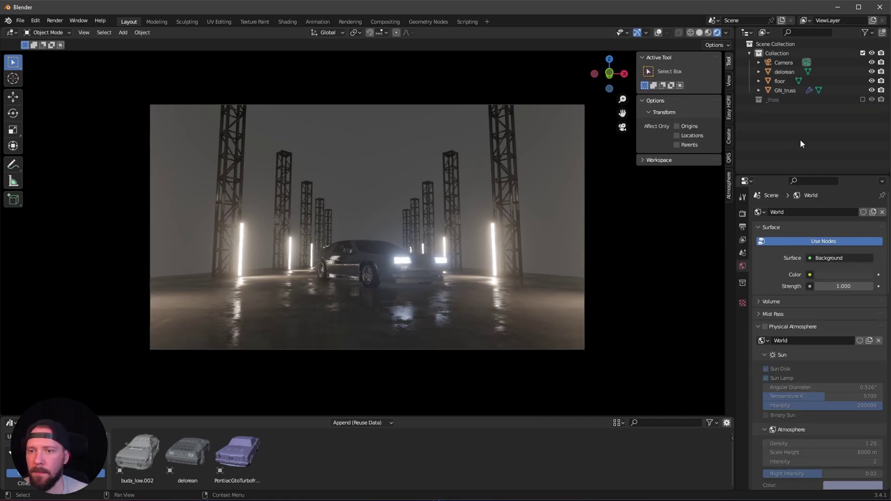
Step: Add a cube to the scene and rename it fog
key("shift+a")
mouse_move(466, 144)
left_click(519, 152)
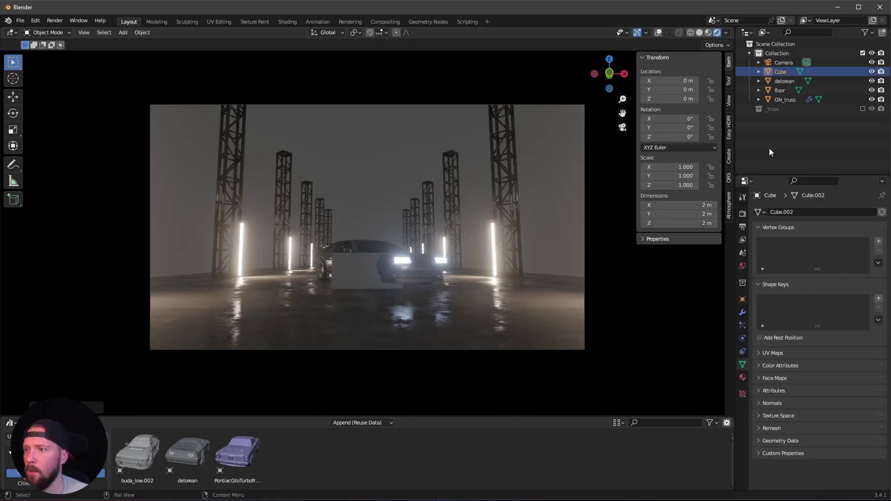
double_click(777, 72)
type("fog")
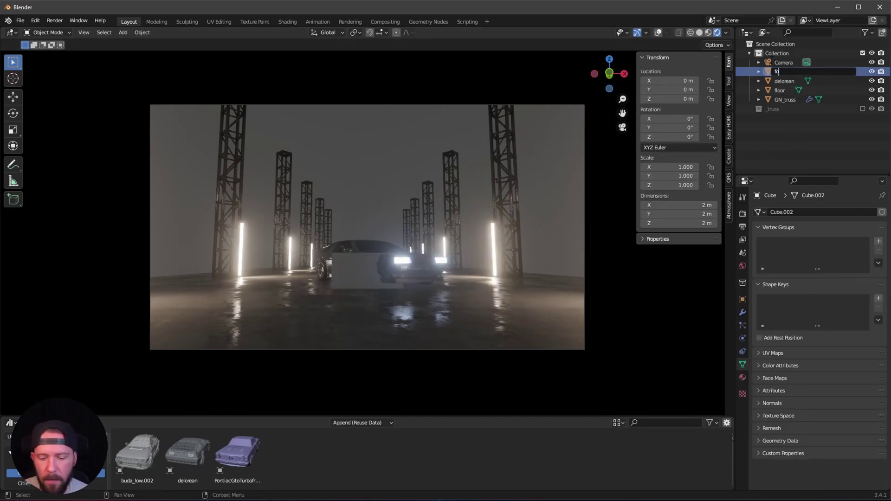
key("Return")
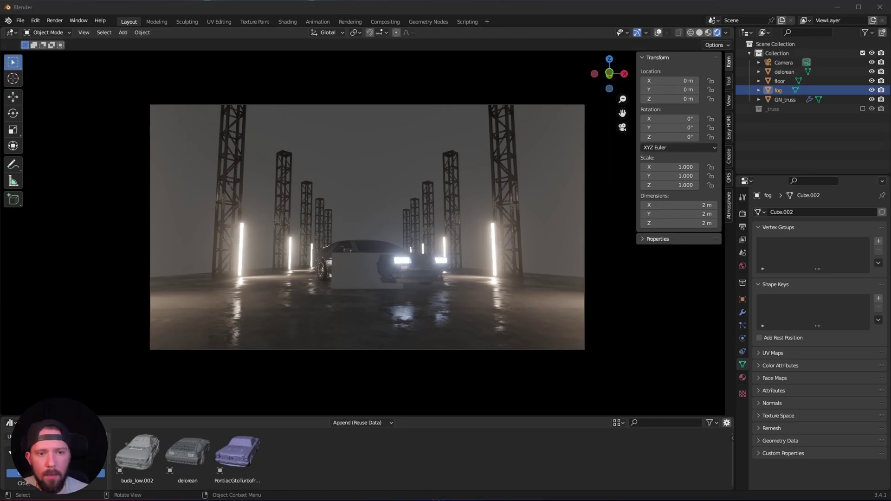
Step: Set the fog cube's dimensions to 30 m on X, Y and Z
left_click(703, 204)
type("320")
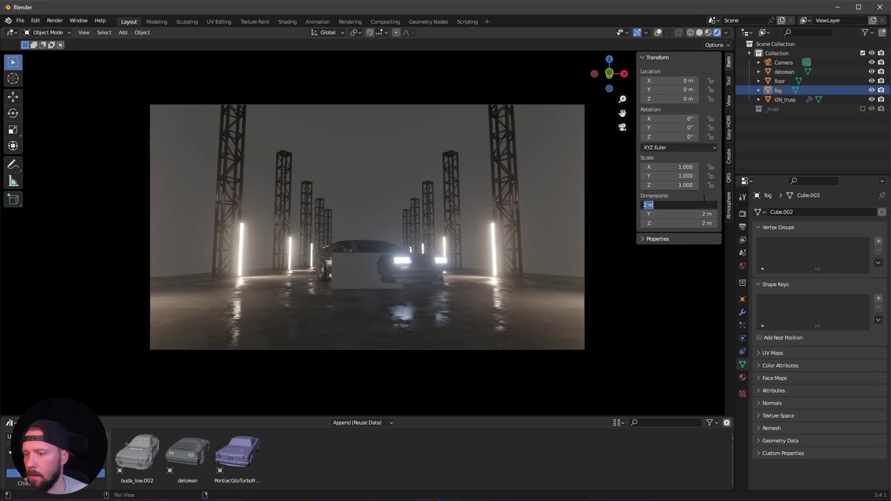
key("ctrl+a")
type("30")
key("Tab")
type("30")
key("Tab")
type("30")
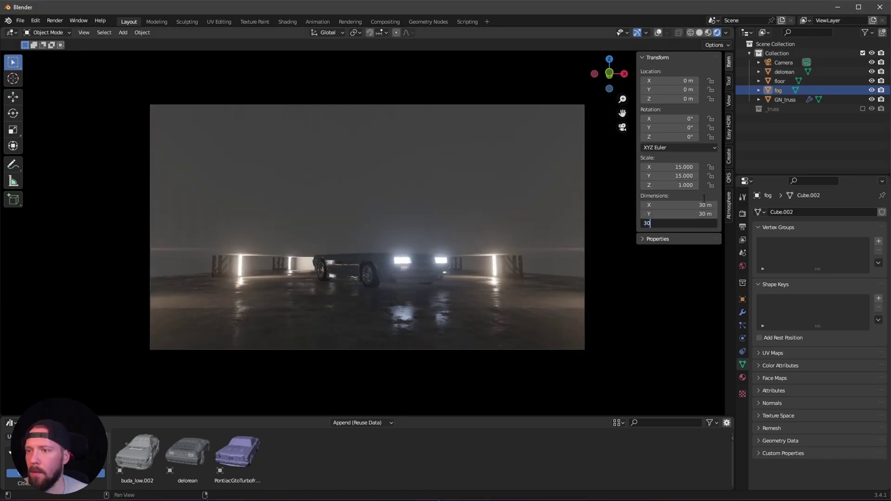
key("Return")
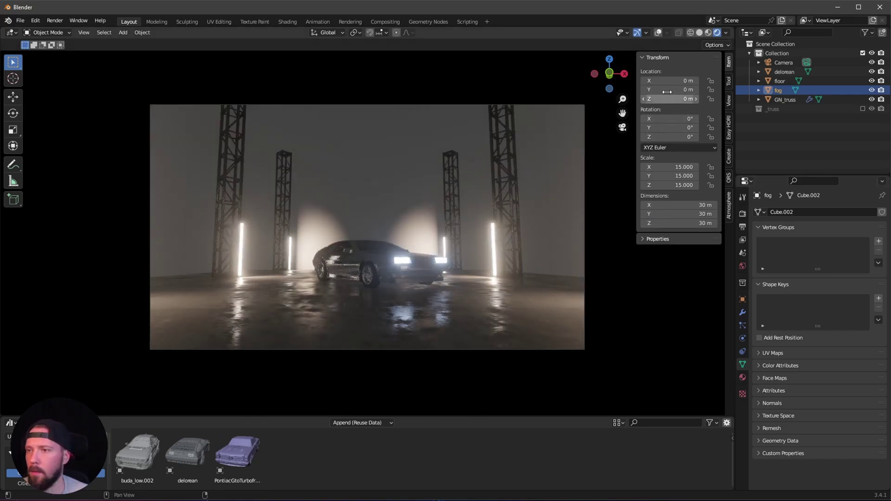
Step: Set the fog cube's Y location to 16 m
left_click(687, 90)
type("16")
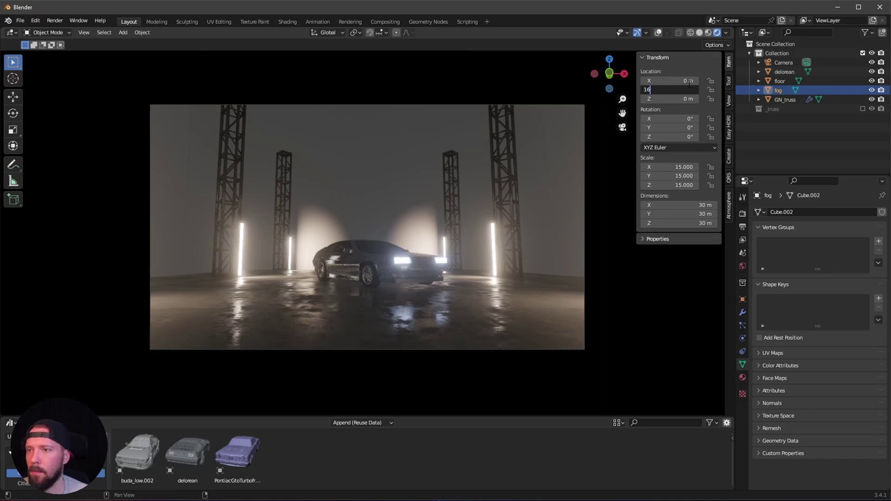
key("Return")
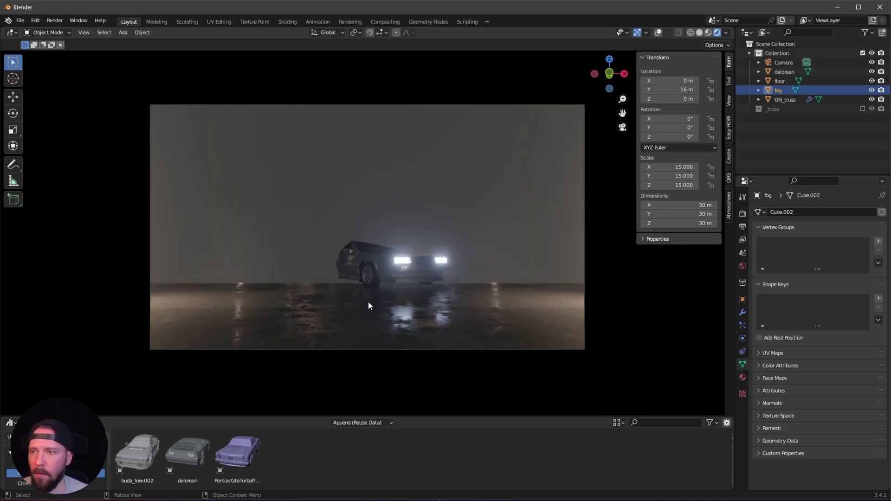
Step: Create a new material for the fog cube in the Shading workspace and name it M_Fog
left_click(349, 21)
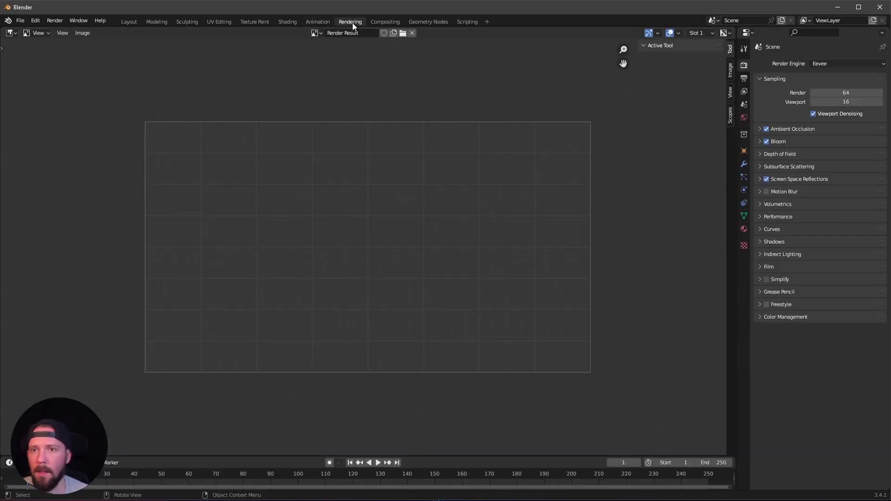
left_click(284, 21)
left_click(446, 296)
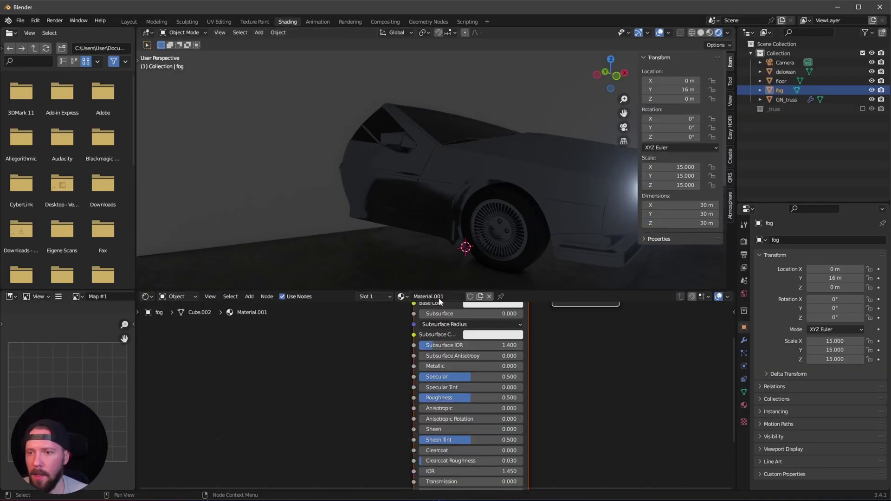
type("M_Fog")
key("Return")
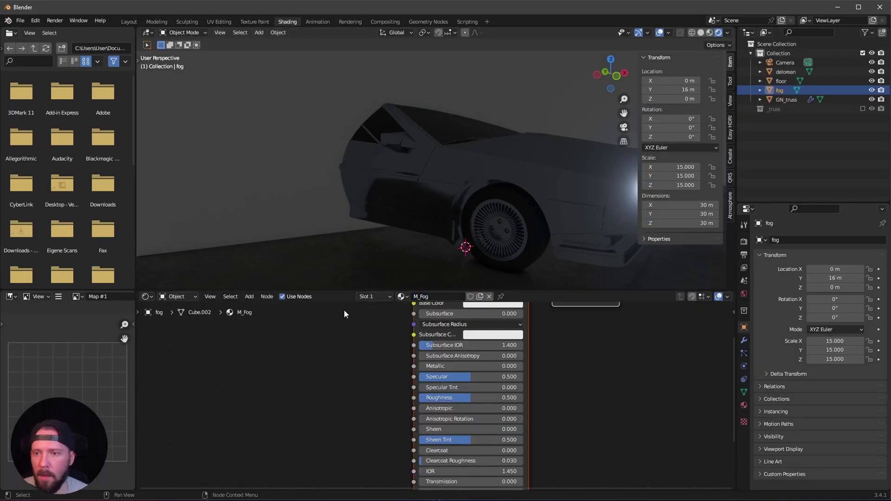
Step: Delete the Principled BSDF from M_Fog and add a Volume Scatter node
key("Home")
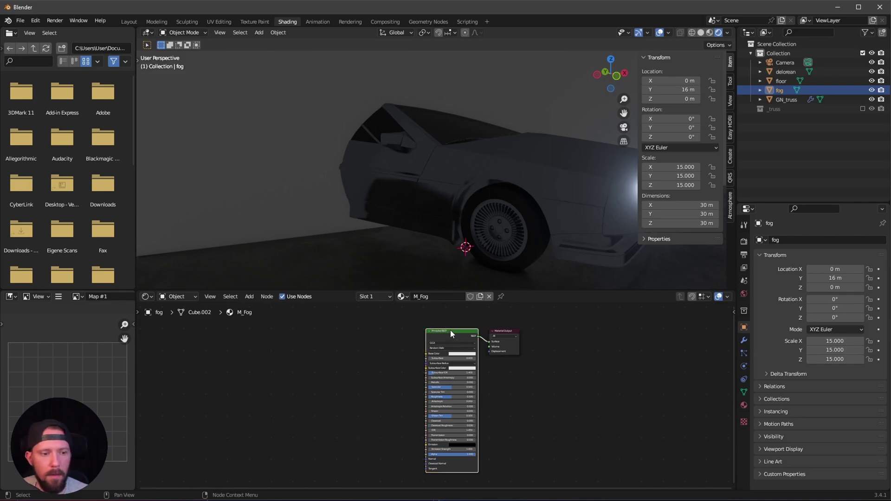
key("x")
key("shift+a")
type("vol")
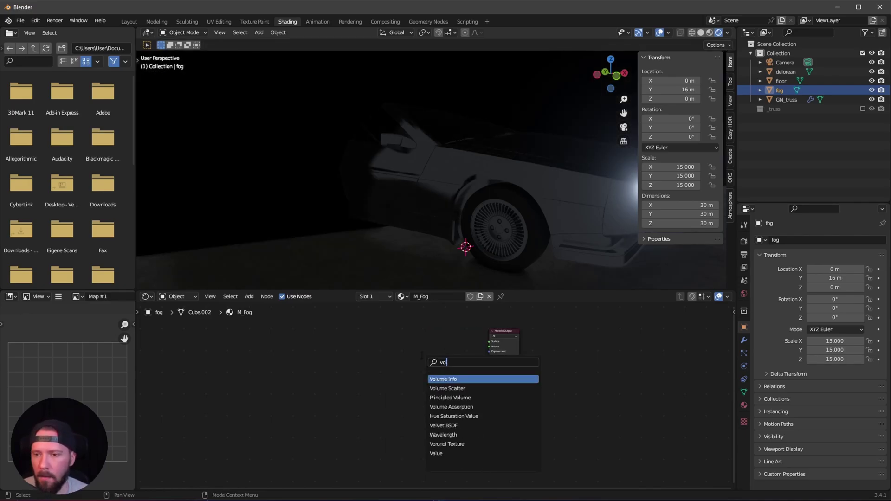
key("Down")
key("Return")
Step: Arrange the M_Fog nodes and connect the Volume Scatter output to the Material Output's Volume input
scroll(562, 334, "up", 10)
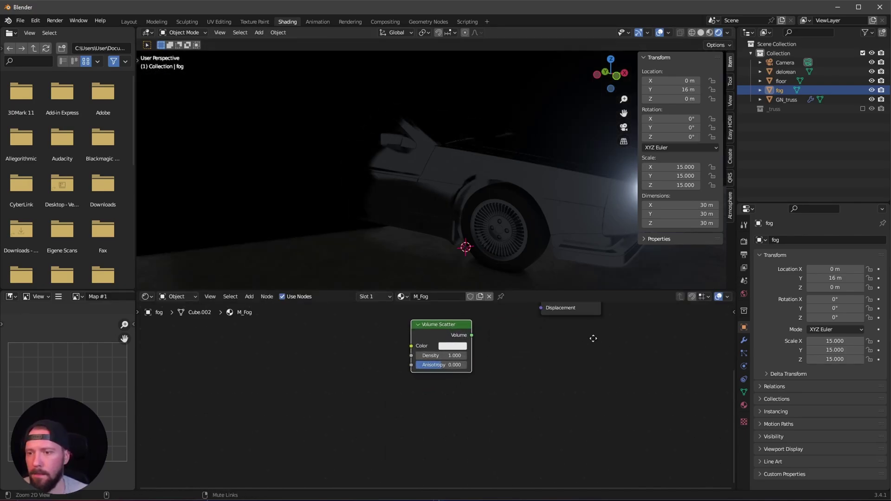
left_click_drag(567, 341, 469, 418, "alt")
left_click_drag(361, 384, 366, 360)
left_click_drag(414, 351, 455, 395, "alt")
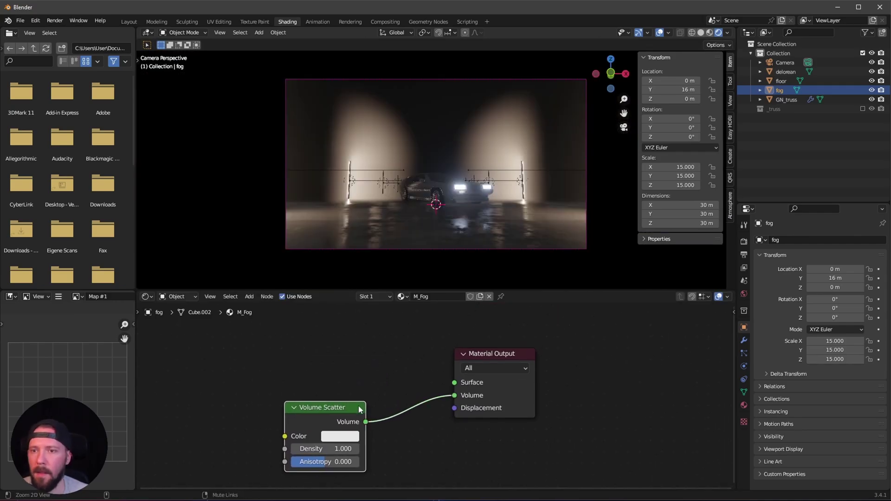
Step: Darken the Volume Scatter node's color to a medium grey
scroll(361, 410, "up", 6)
left_click_drag(348, 460, 410, 395, "alt")
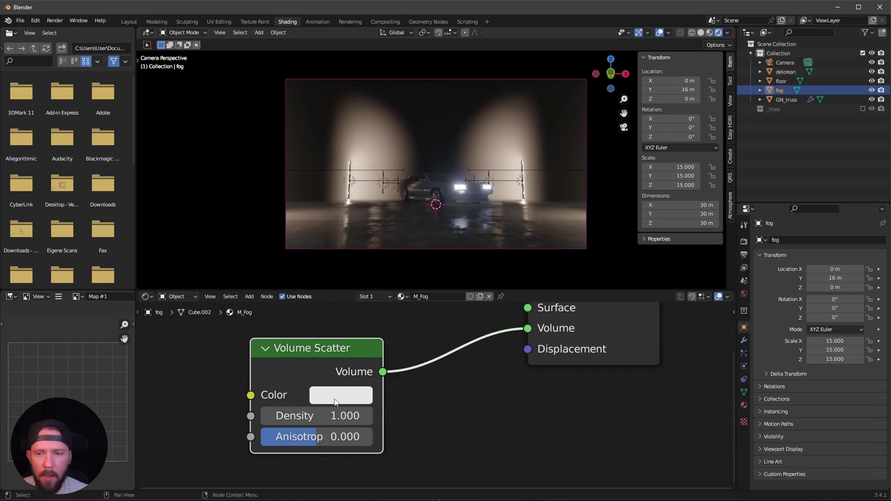
left_click(358, 396)
left_click_drag(471, 155, 474, 191)
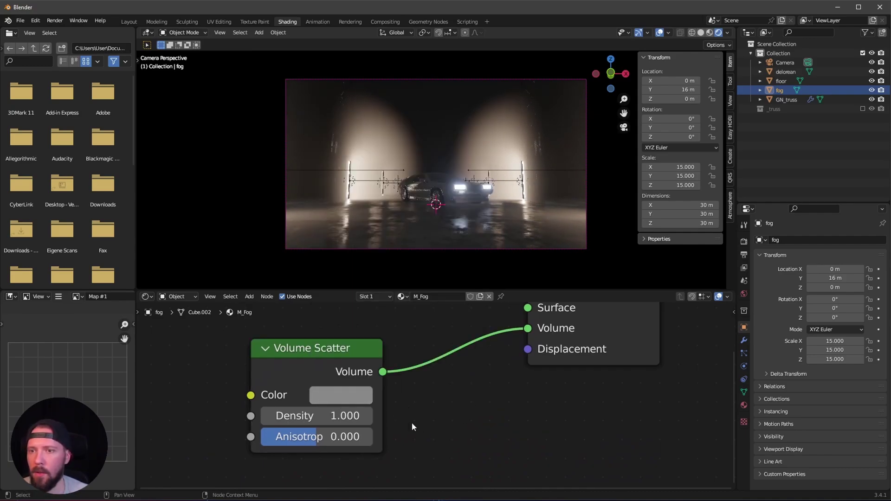
Step: Set the Volume Scatter node's density to 0.1 and its anisotropy to 0.58
left_click(326, 416)
type(".1")
key("Return")
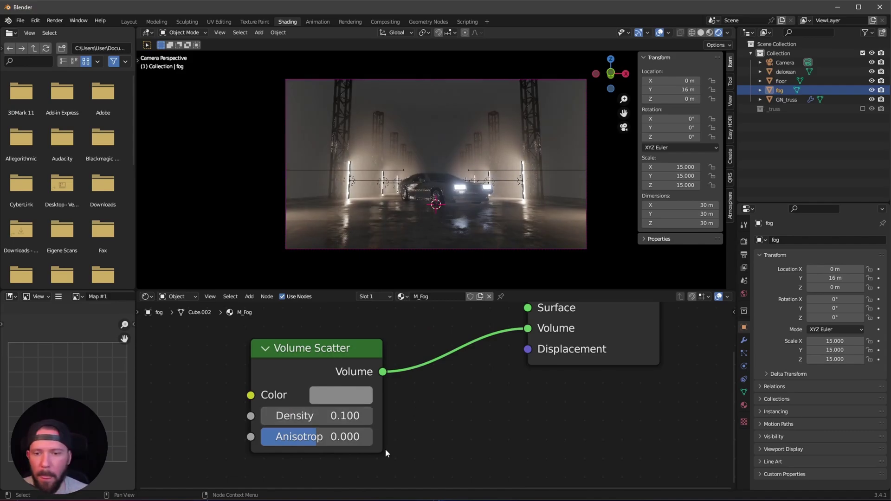
left_click(348, 432)
type(".58")
key("Return")
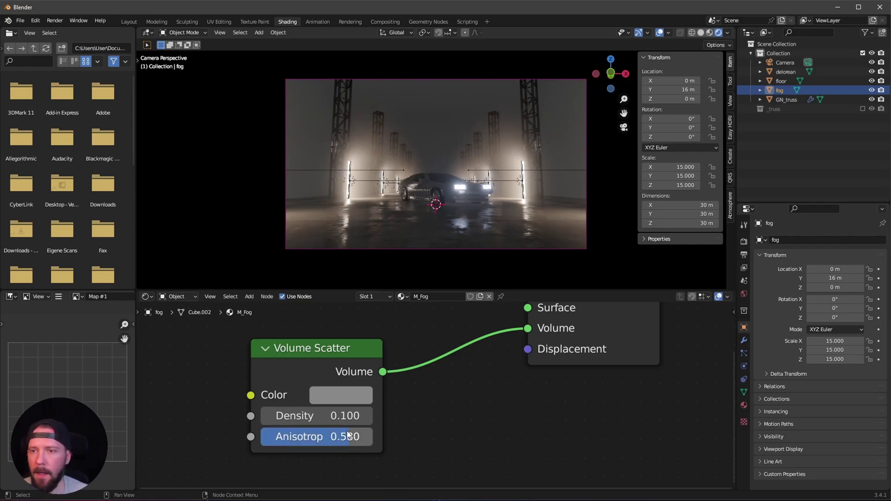
Step: Hide the viewport overlays and deselect the fog cube
left_click(660, 32)
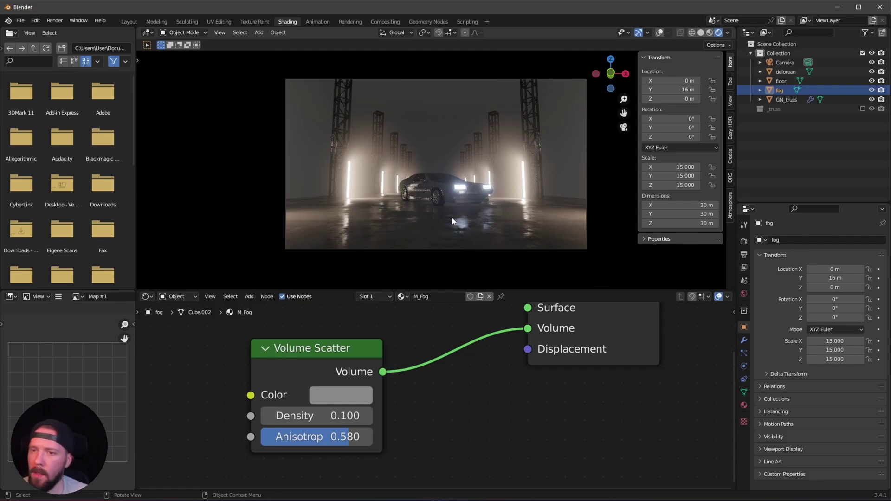
left_click(789, 146)
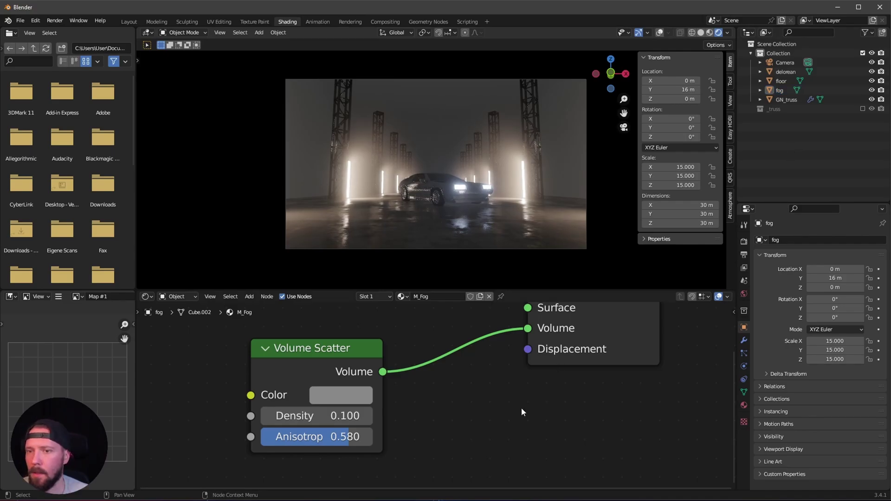
Step: Add a point light in the Layout workspace and tint its color pale blue
left_click(132, 23)
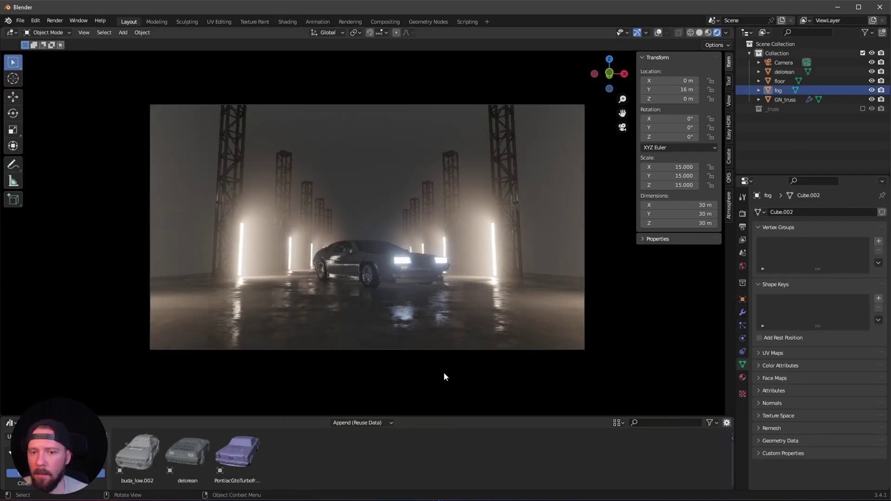
key("shift+a")
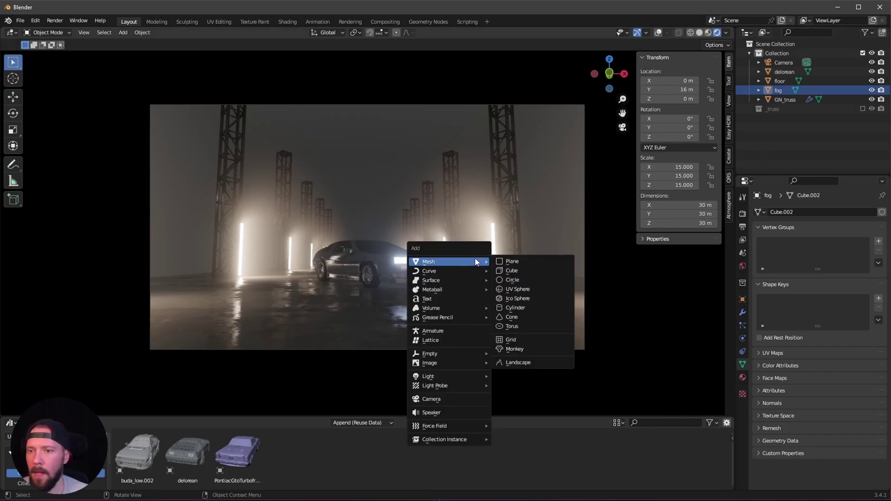
mouse_move(443, 377)
left_click(509, 376)
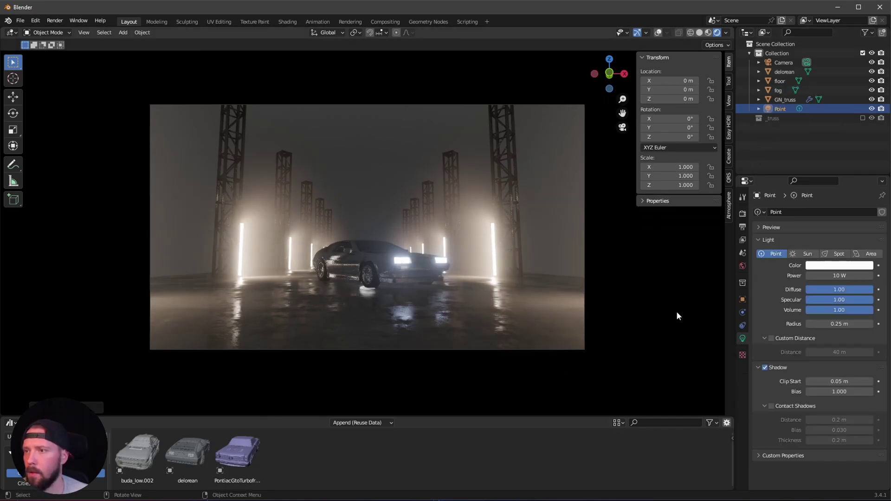
left_click(835, 266)
left_click(831, 169)
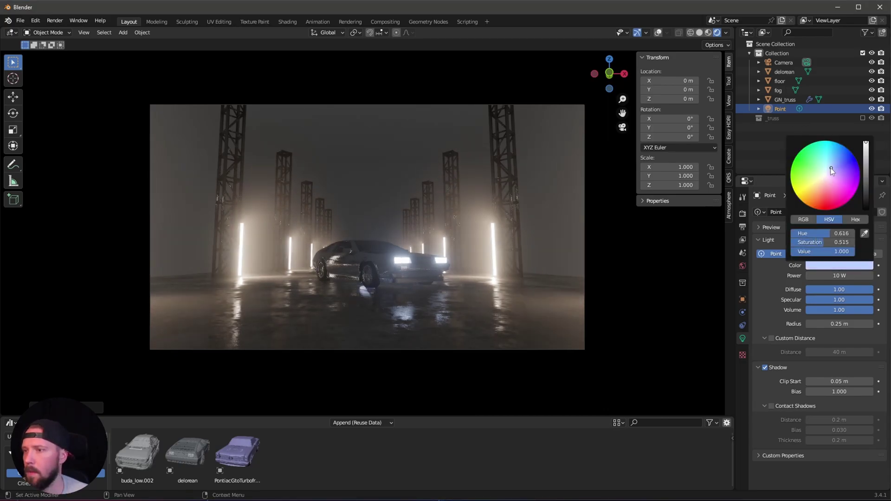
Step: Set the point light's power to 12000 W and its radius to 9.8 m
left_click(834, 277)
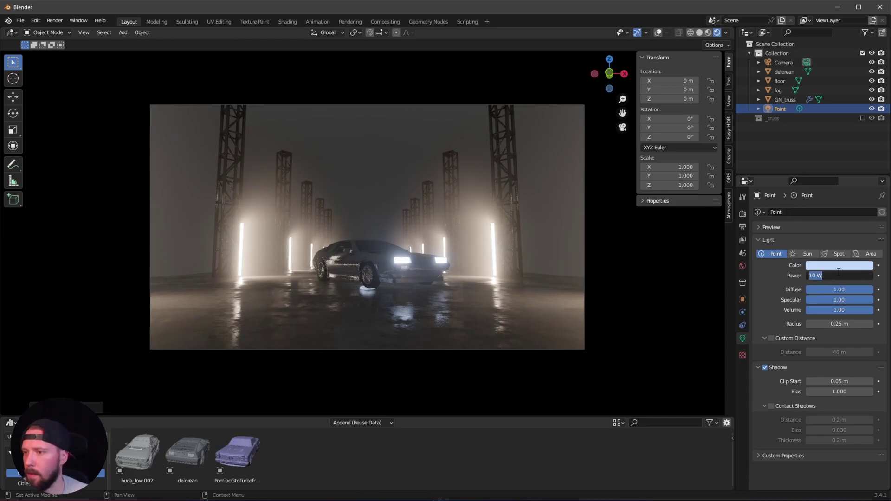
type("12")
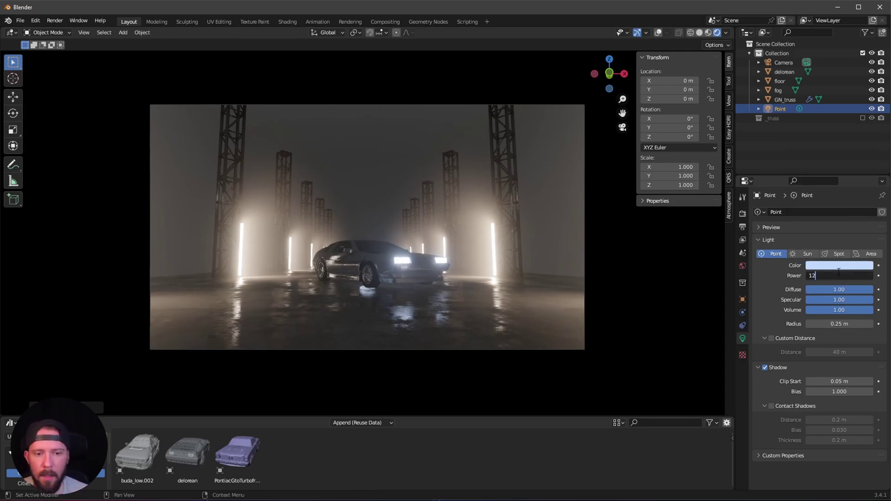
type("000")
key("Return")
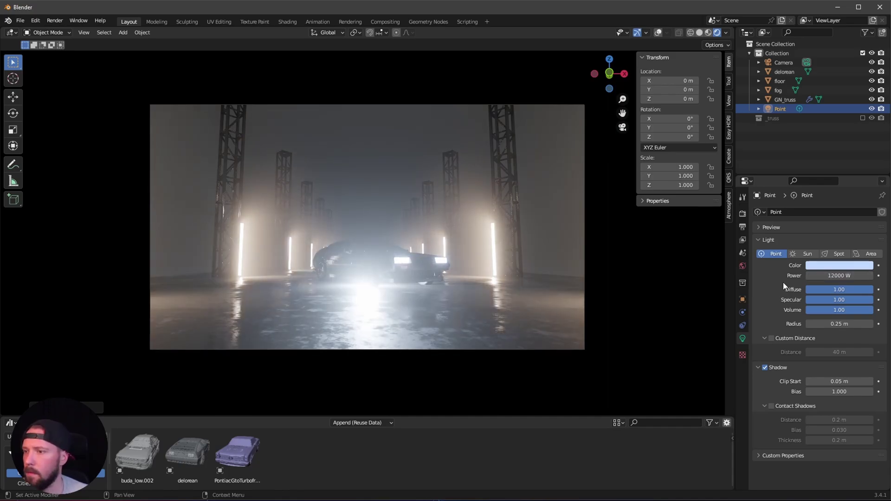
left_click(845, 322)
type("9.8")
key("Return")
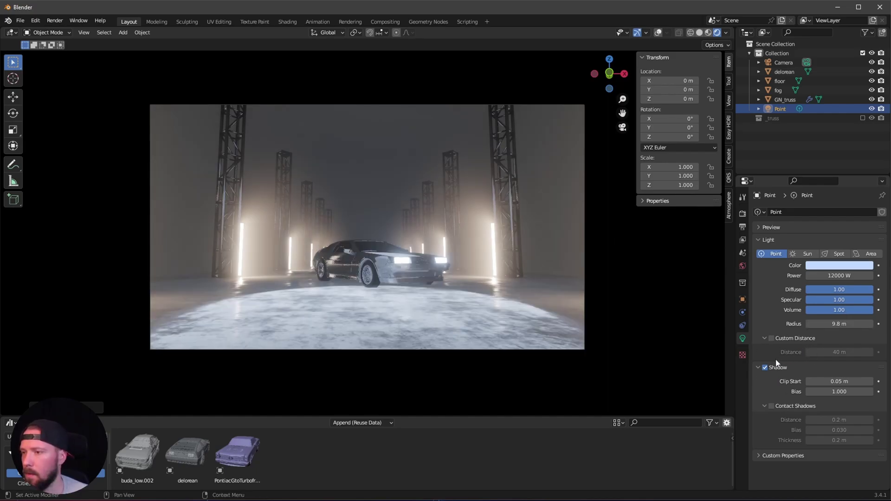
left_click(756, 367)
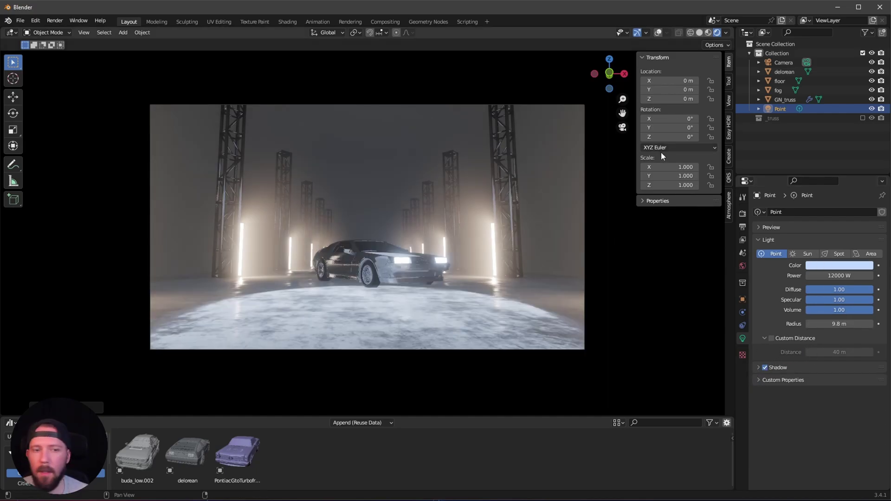
Step: Place the point light at X 11.5 m, Y 31 m, Z 16 m
left_click(682, 82)
type("11.5")
key("Tab")
type("31")
key("Tab")
type("16")
key("Return")
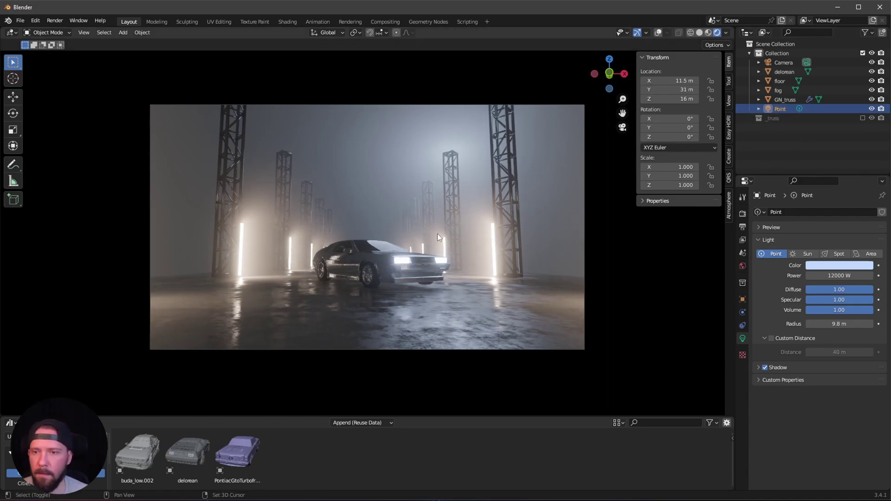
Step: Duplicate the point light in place and set the copy's X location to -11.5 m
key("shift+d")
key("Escape")
left_click(666, 82)
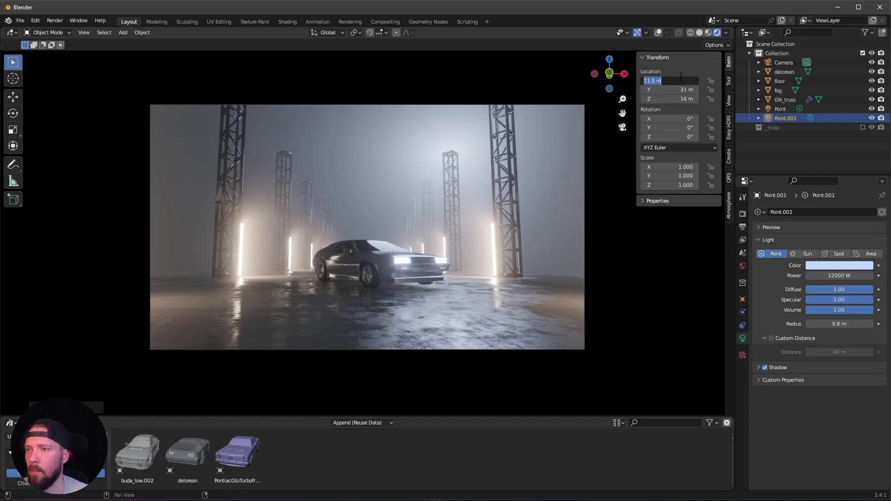
key("Home")
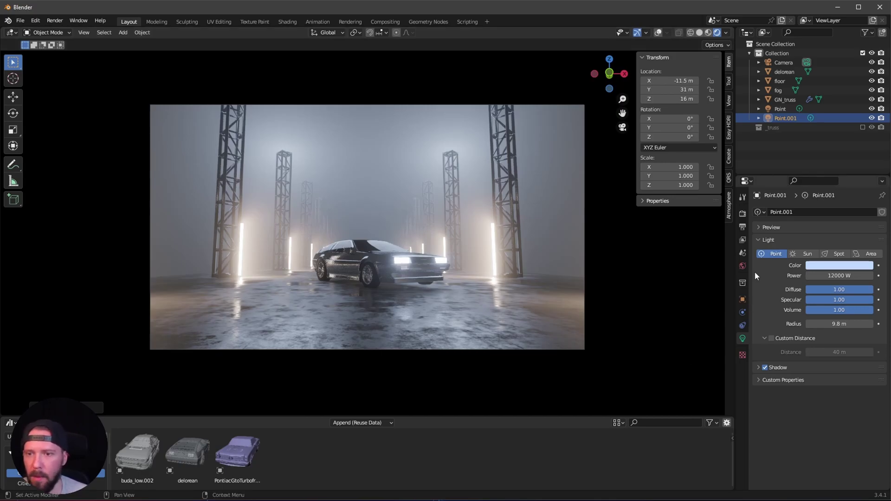
Step: Set the Eevee bloom intensity to 0.010
left_click(743, 214)
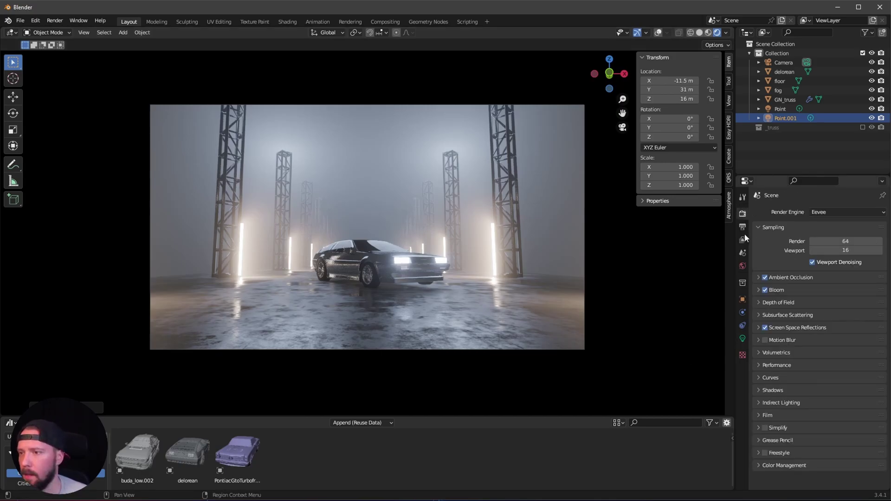
left_click(759, 289)
left_click_drag(837, 346, 817, 347)
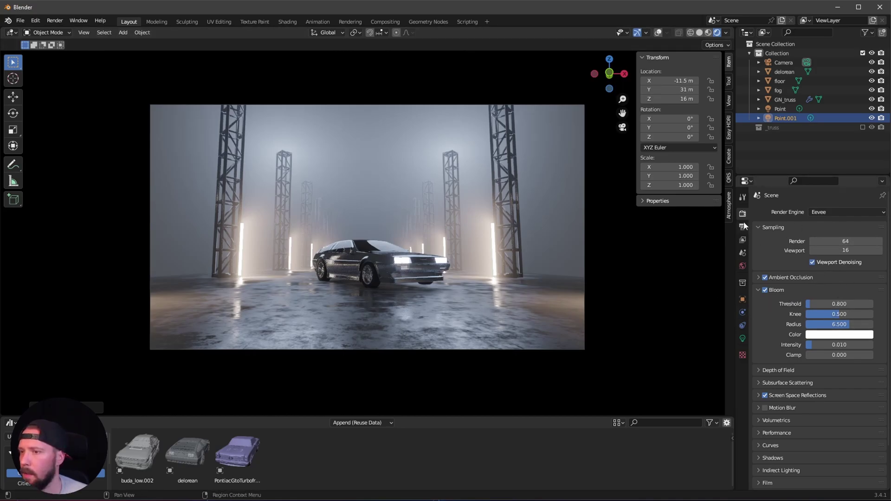
Step: Try the High Contrast and Very High Contrast color management looks and settle on High Contrast
scroll(808, 334, "down", 3)
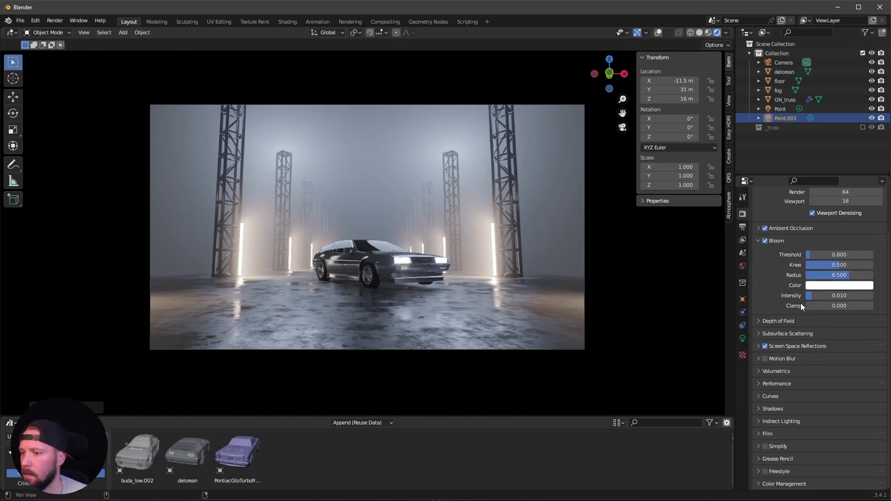
middle_click_drag(803, 461, 800, 297)
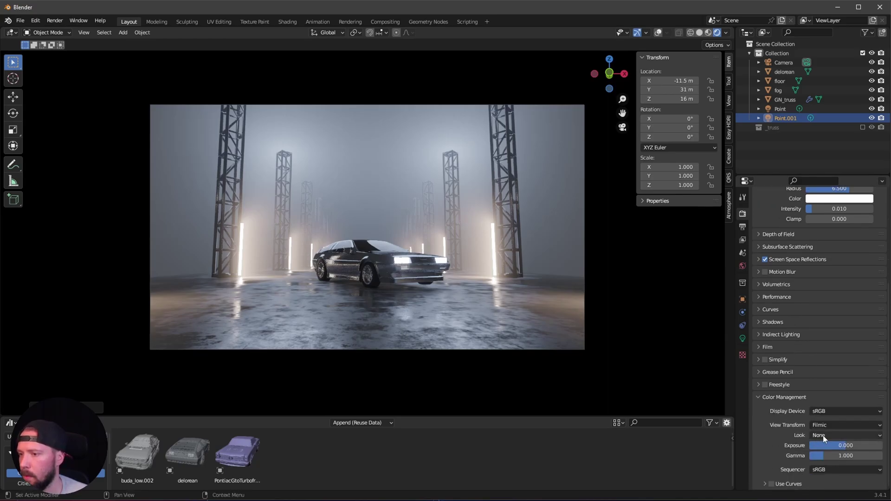
left_click(836, 434)
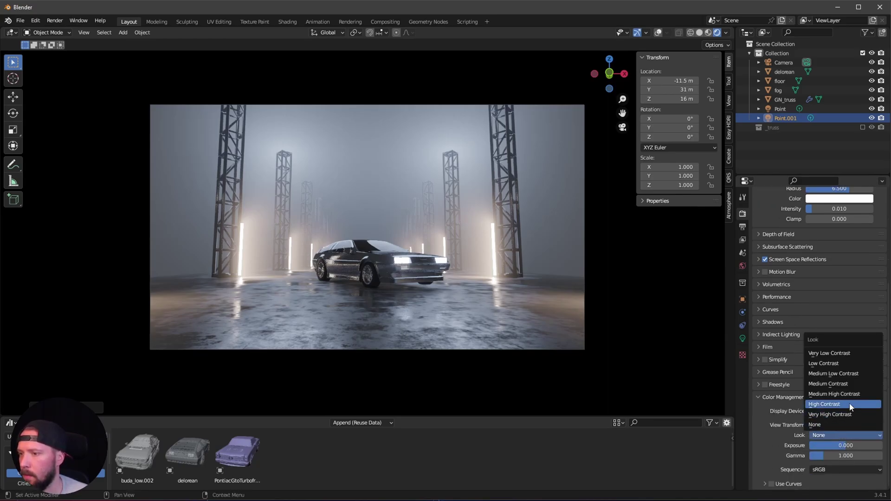
left_click(850, 405)
left_click(849, 434)
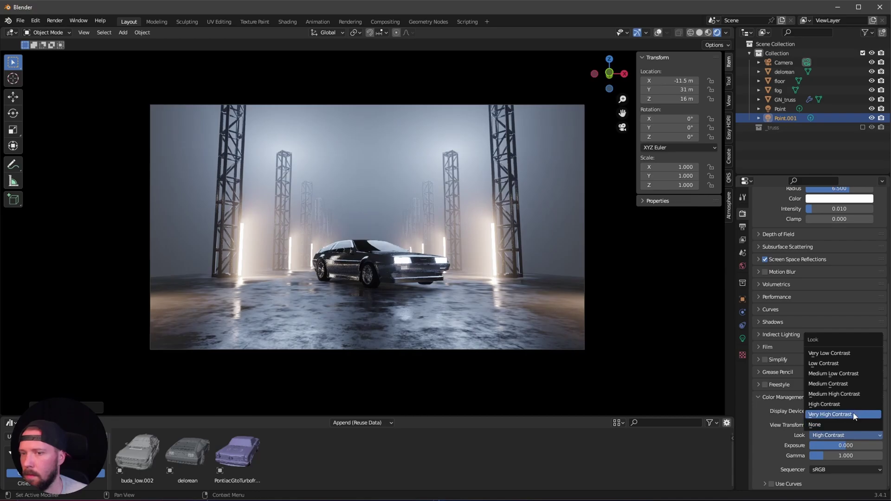
left_click(854, 415)
left_click(851, 434)
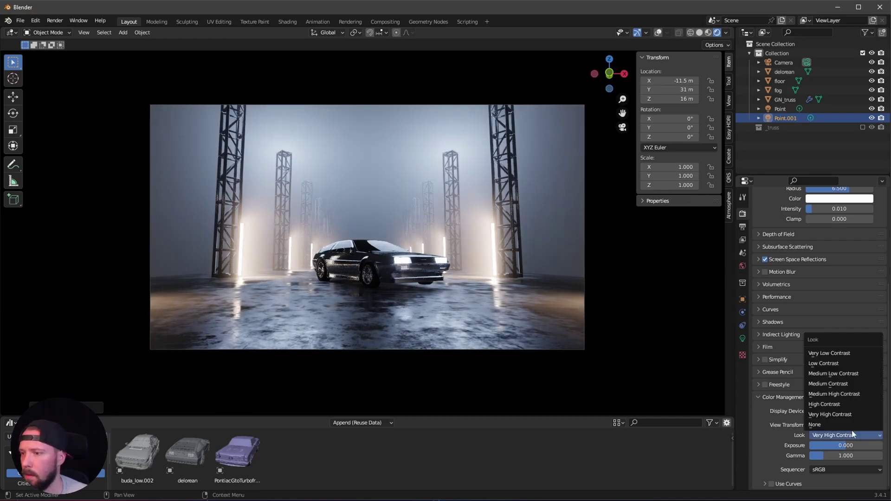
left_click(855, 404)
Step: Give the world background a dark blue color with hue 0.632 and value about 0.095
left_click(742, 266)
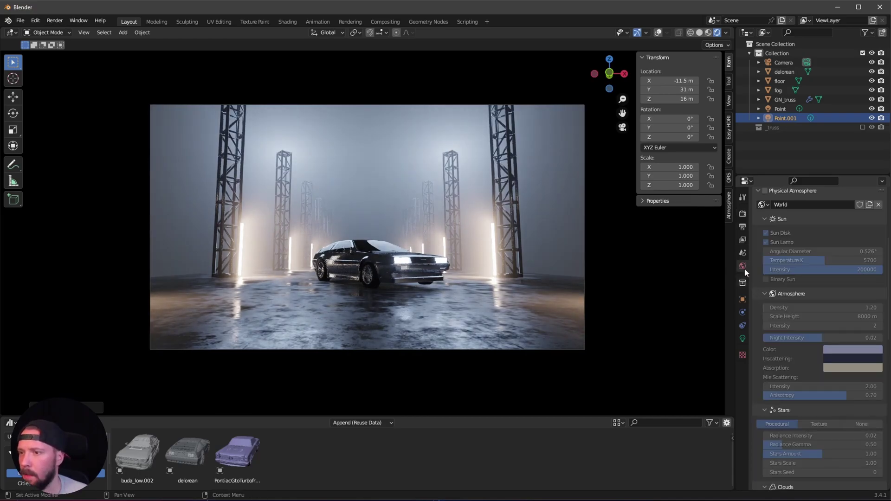
scroll(800, 258, "up", 6)
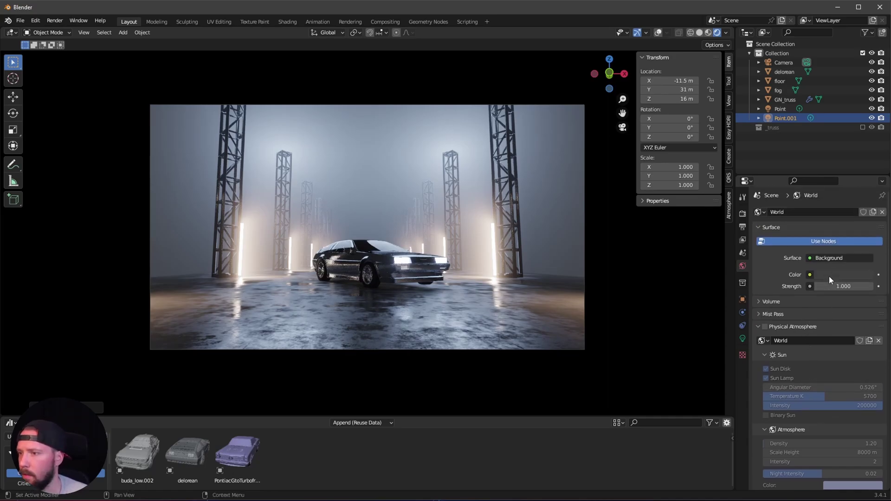
left_click(826, 275)
mouse_move(866, 188)
left_mouse_down()
mouse_move(866, 164)
mouse_move(831, 166)
mouse_move(867, 178)
mouse_move(867, 205)
mouse_move(870, 186)
left_mouse_up()
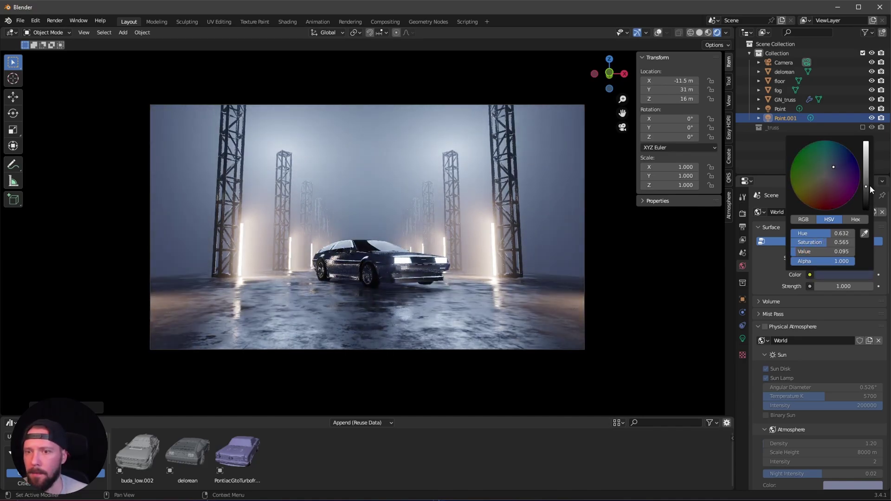
Step: Check the car up close and darken the world background color to a value of about 0.077
scroll(504, 307, "up", 4)
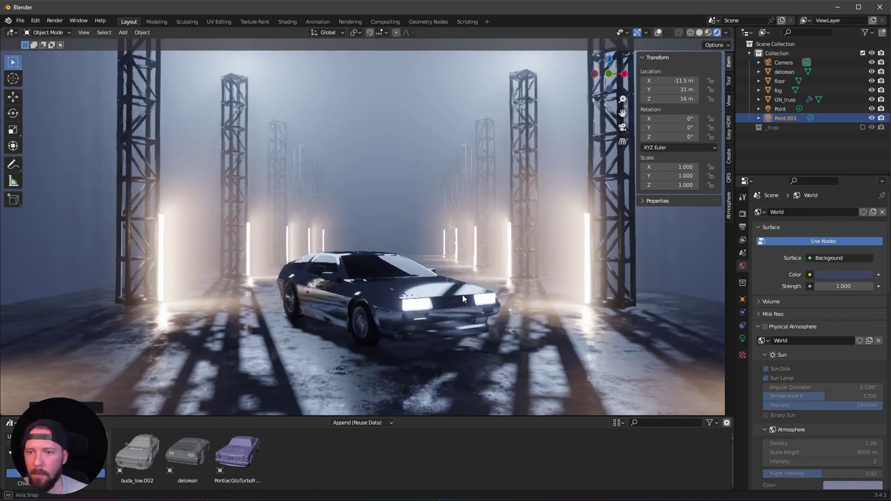
mouse_move(447, 306)
middle_mouse_down("ctrl")
mouse_move(452, 343)
mouse_move(444, 321)
middle_mouse_up("ctrl")
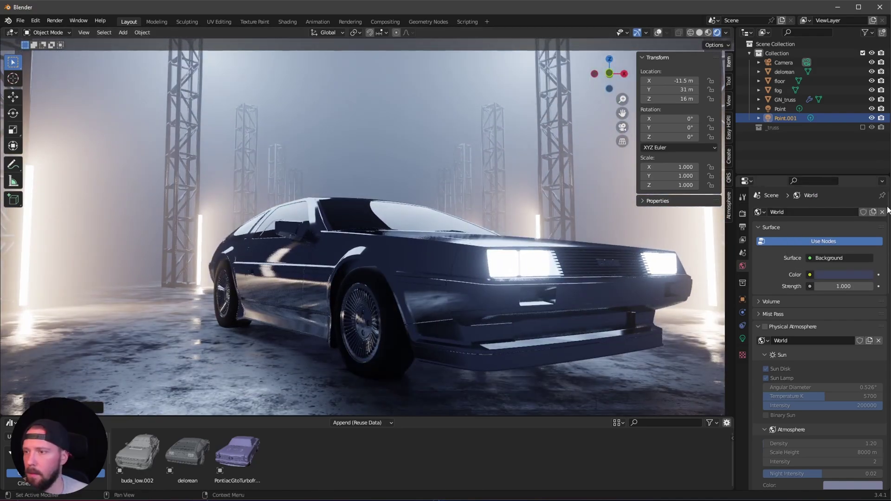
left_click(842, 275)
mouse_move(866, 196)
left_mouse_down()
mouse_move(867, 214)
mouse_move(868, 189)
left_mouse_up()
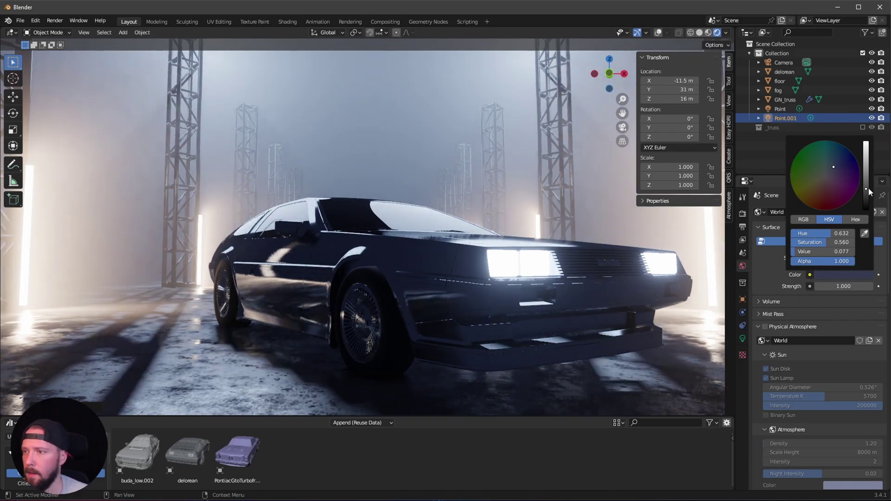
Step: Add a Reflection Plane light probe and, with viewport overlays shown, scale it to about 18.2 so it covers the floor
scroll(463, 326, "down", 3)
key("KP_0")
scroll(552, 269, "up", 5)
middle_click_drag(532, 309, 505, 288, "shift")
key("Home")
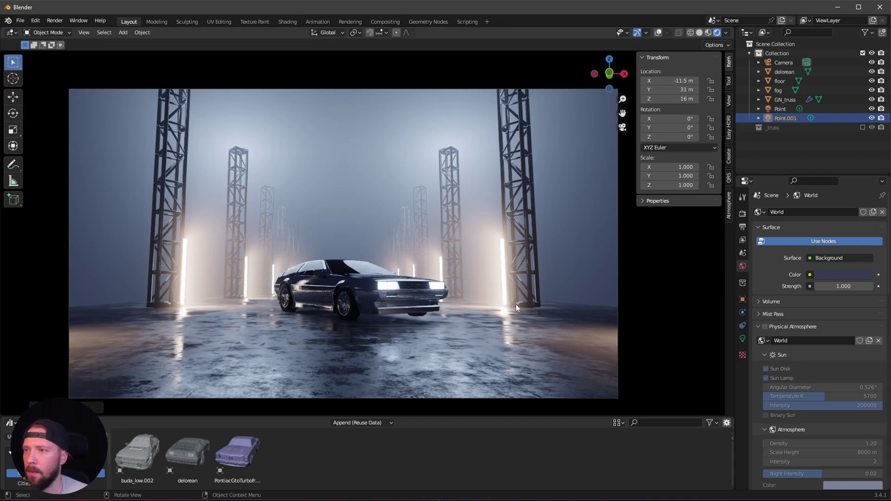
key("shift+a")
mouse_move(404, 340)
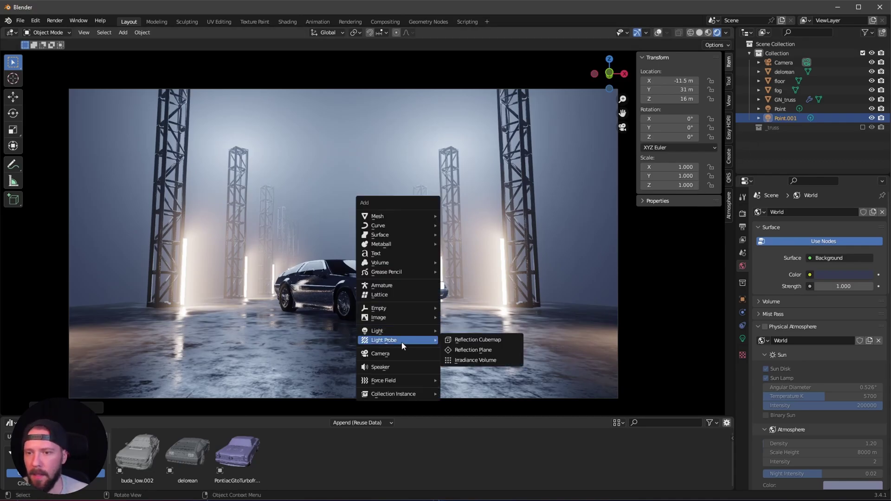
left_click(493, 351)
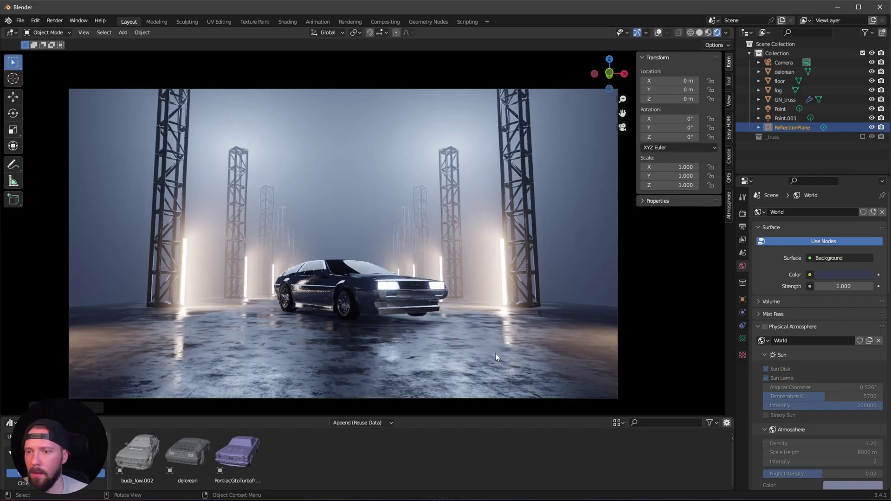
left_click(657, 32)
key("s")
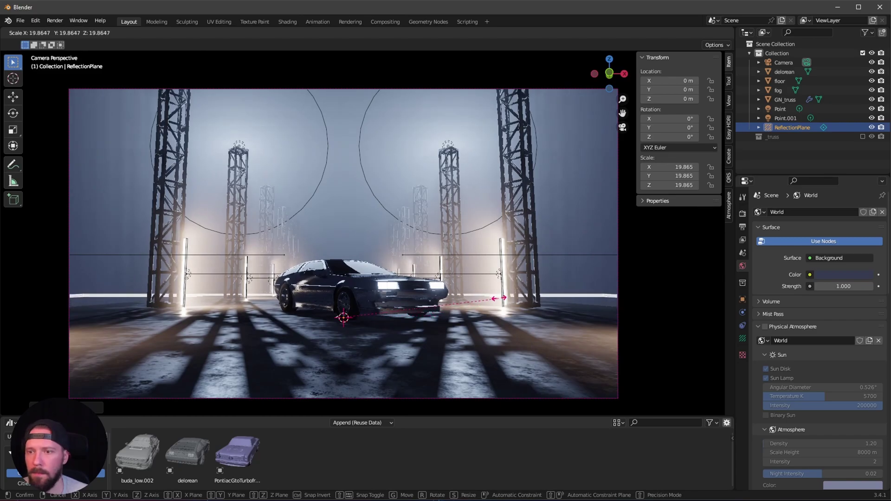
left_click(489, 300)
Step: Set the reflection plane's falloff to 0 and its distance to 4.1 m
left_click(743, 339)
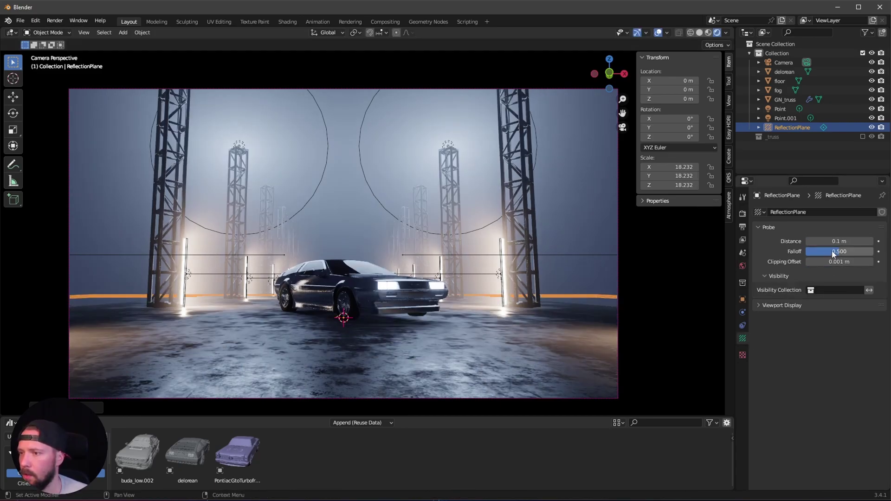
left_click_drag(815, 252, 863, 241)
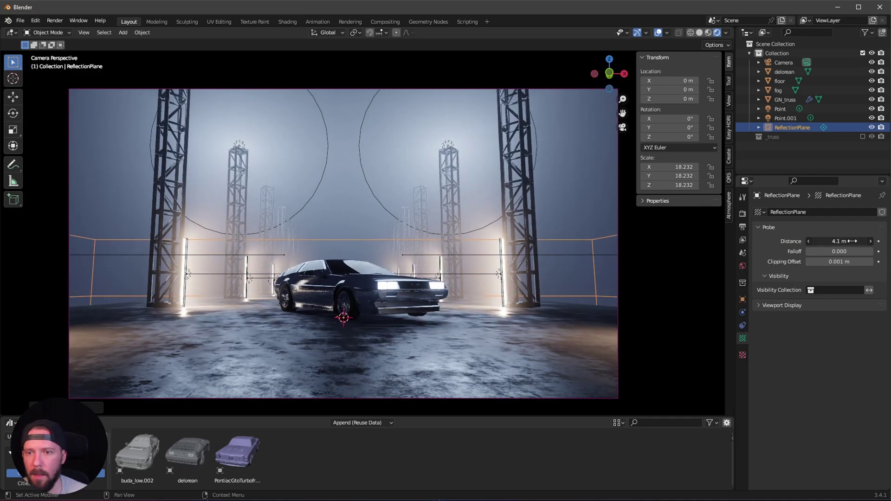
Step: Raise the reflection plane along Z to about 0.011 m, showing its preview plane only while checking the height
left_click(758, 305)
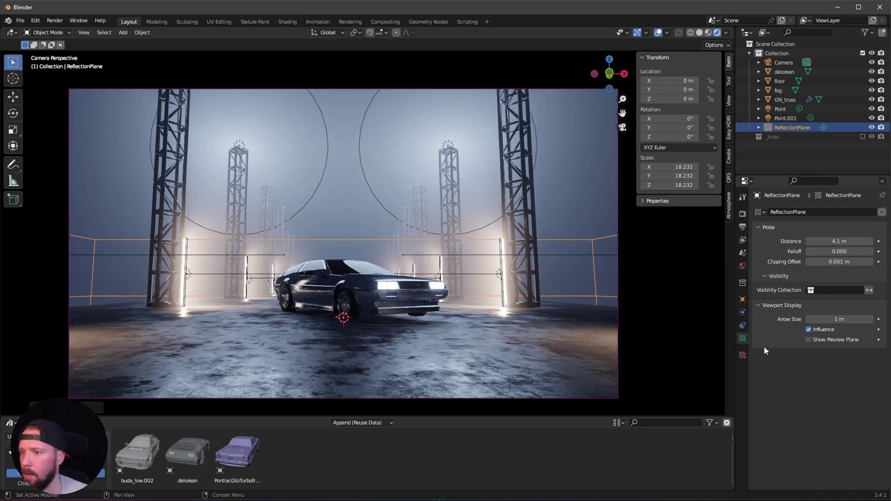
left_click(808, 339)
key("g")
key("z")
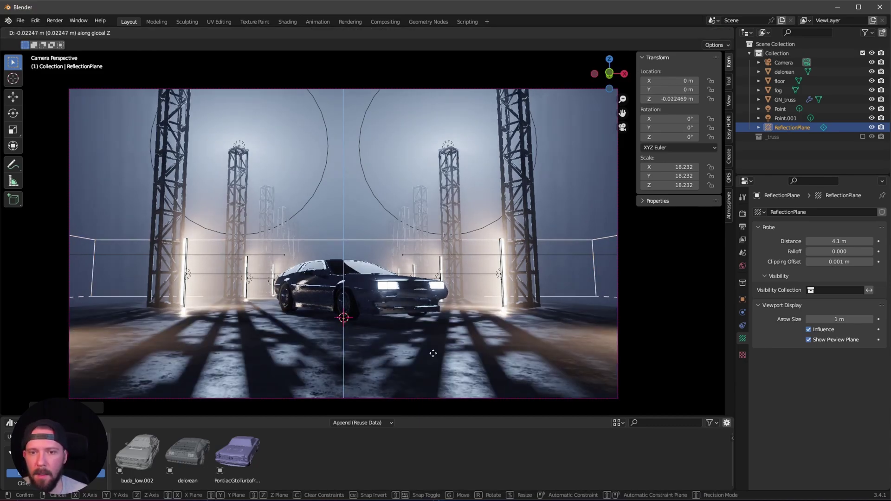
left_click(436, 352)
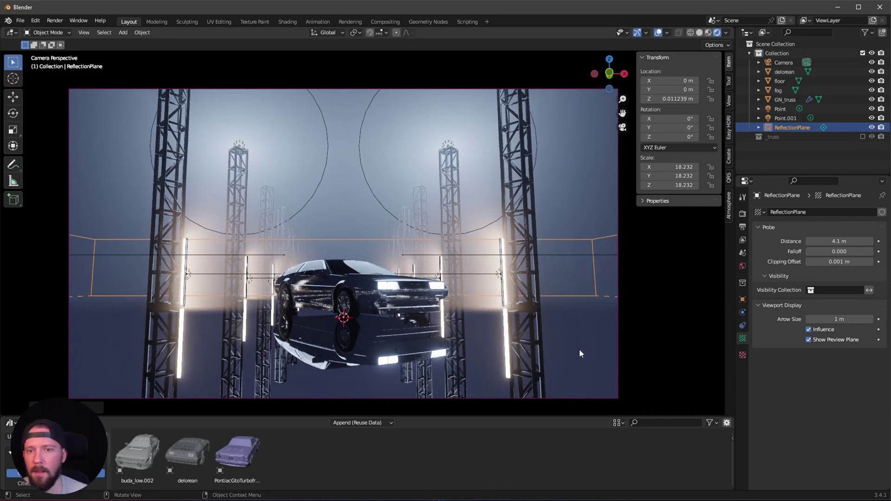
left_click(808, 340)
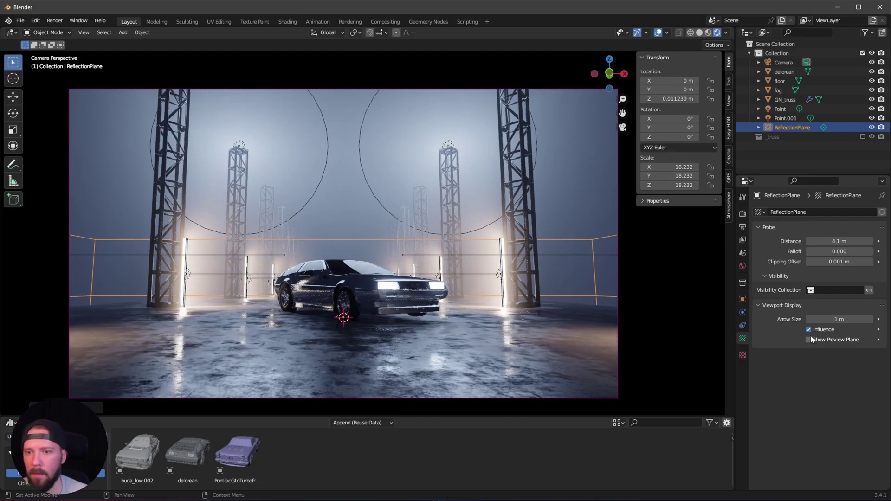
Step: Hide the reflection plane in the viewport and bring up the floor's material in the Shading workspace
left_click(872, 128)
left_click(585, 302)
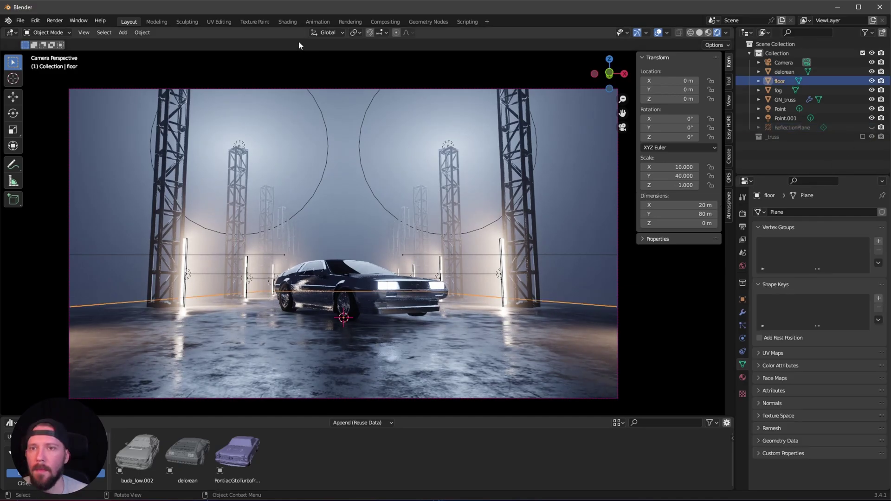
left_click(287, 21)
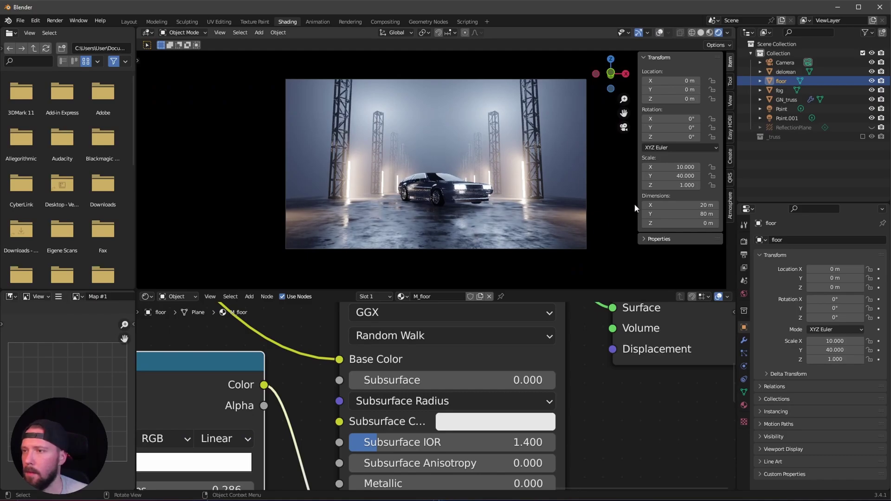
Step: Move the black stop of the floor material's roughness ColorRamp to position 0.186
scroll(575, 383, "down", 4)
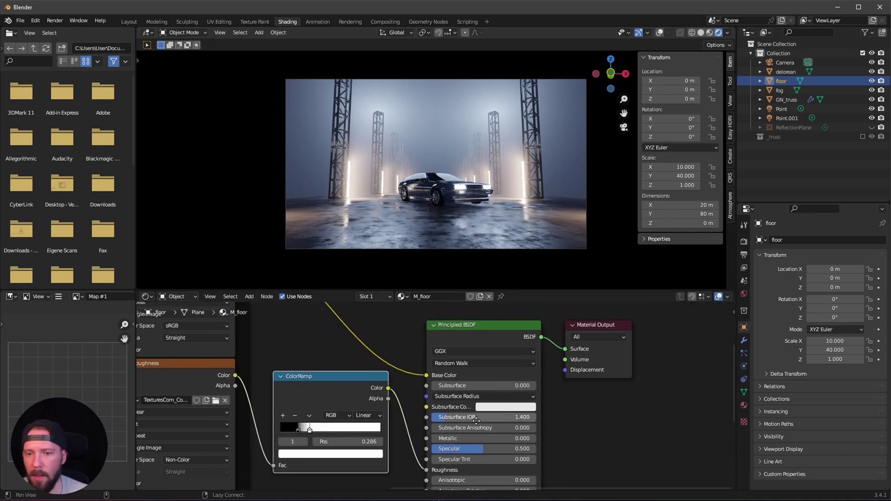
scroll(394, 413, "up", 2)
left_click(302, 440)
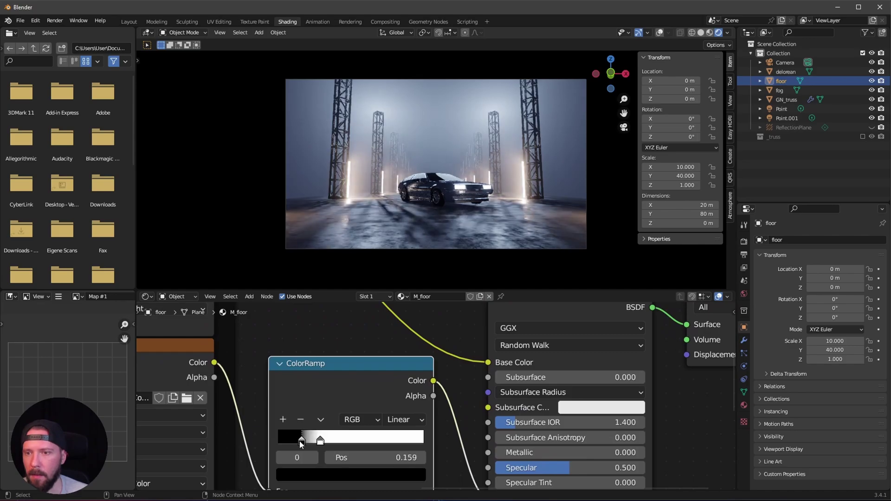
left_click_drag(303, 440, 306, 441)
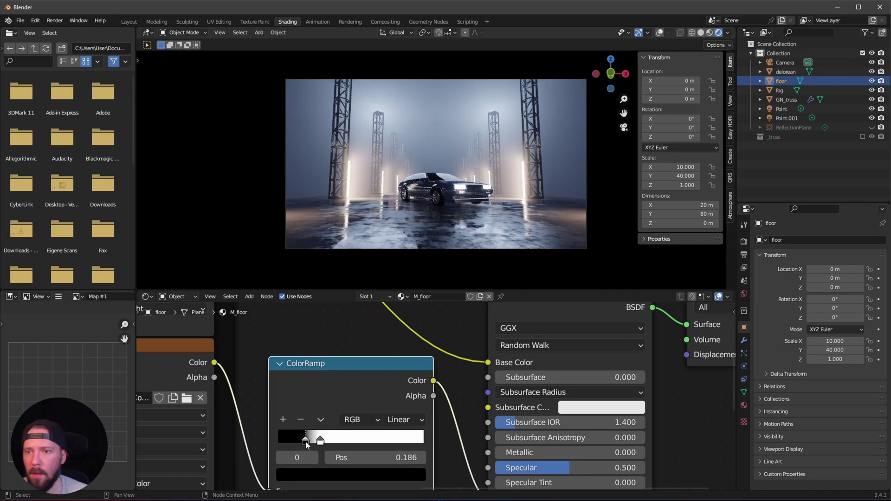
Step: Move the white stop of the floor's roughness ColorRamp to position 0.323 and hide the viewport sidebar to check the reflections
scroll(473, 233, "up", 3)
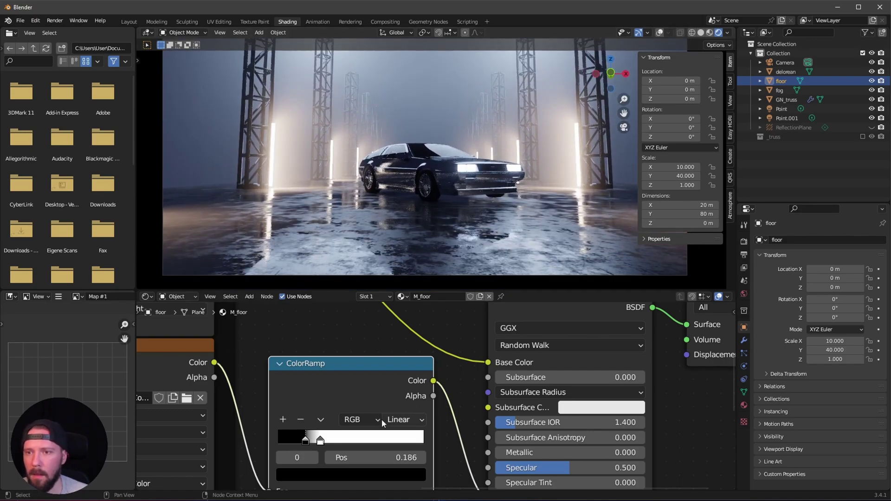
mouse_move(321, 441)
left_mouse_down()
mouse_move(340, 441)
mouse_move(314, 441)
mouse_move(325, 441)
left_mouse_up()
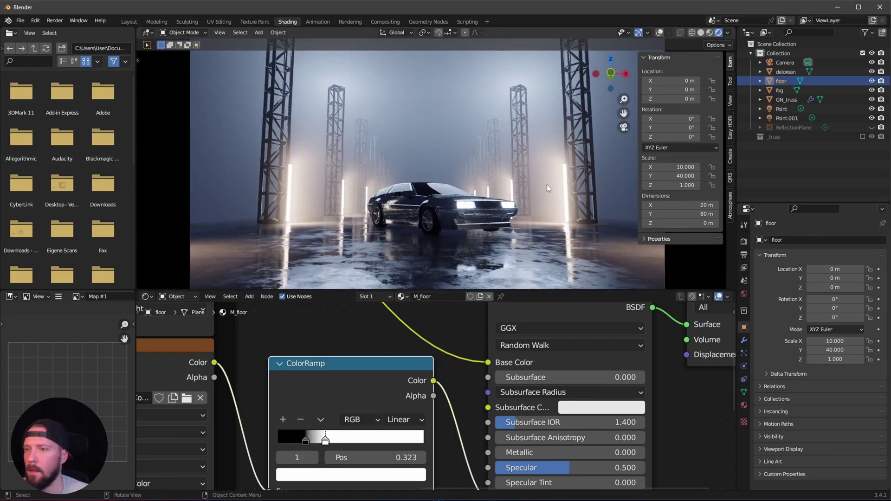
key("n")
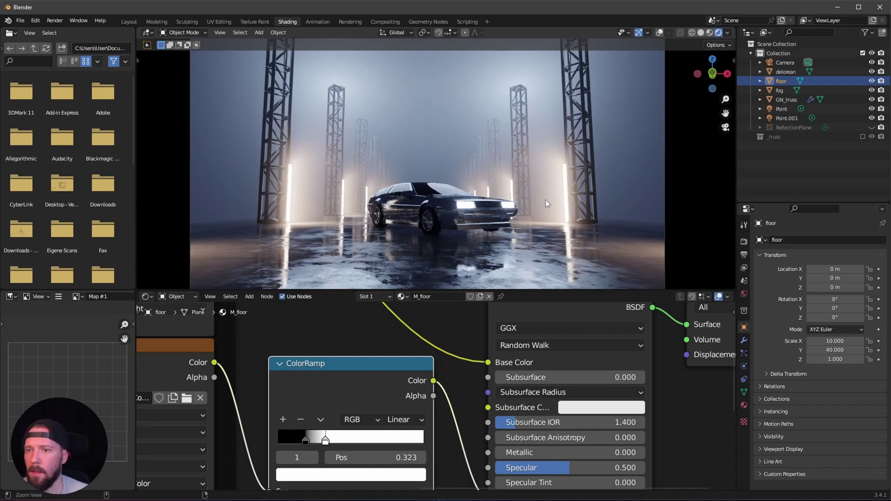
middle_click_drag(521, 219, 533, 215, "ctrl")
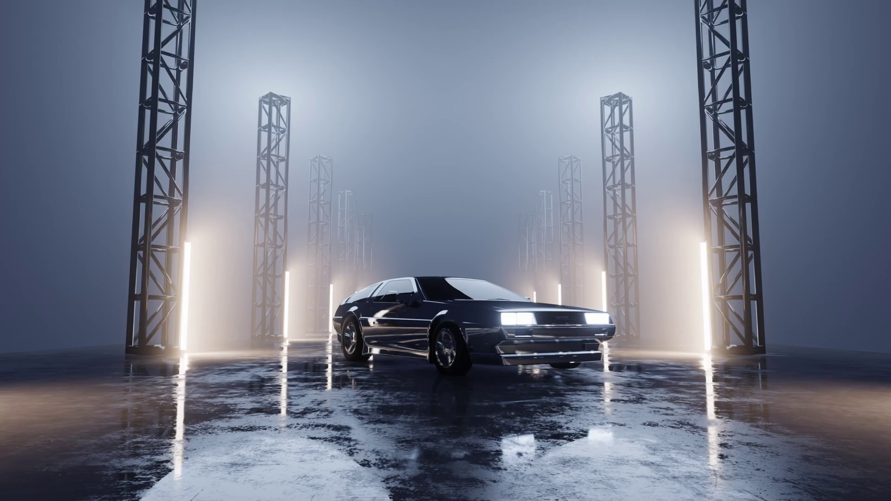